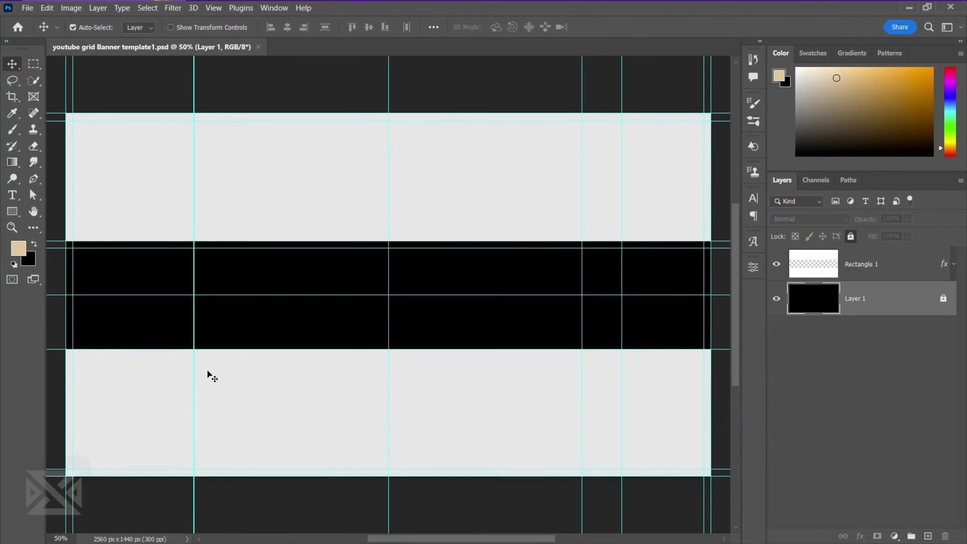
Scale the placed warehouse image up to 12% about its centre, filling the full canvas height.
scroll(206, 352, up, 2)
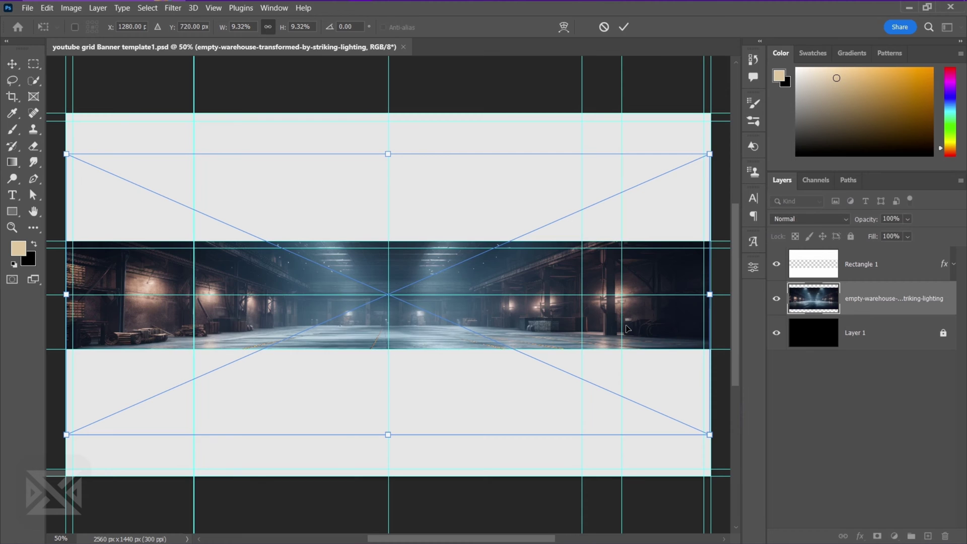
drag(390, 139, 391, 99)
drag(383, 436, 391, 480)
scroll(389, 475, up, 4)
scroll(389, 479, up, 4)
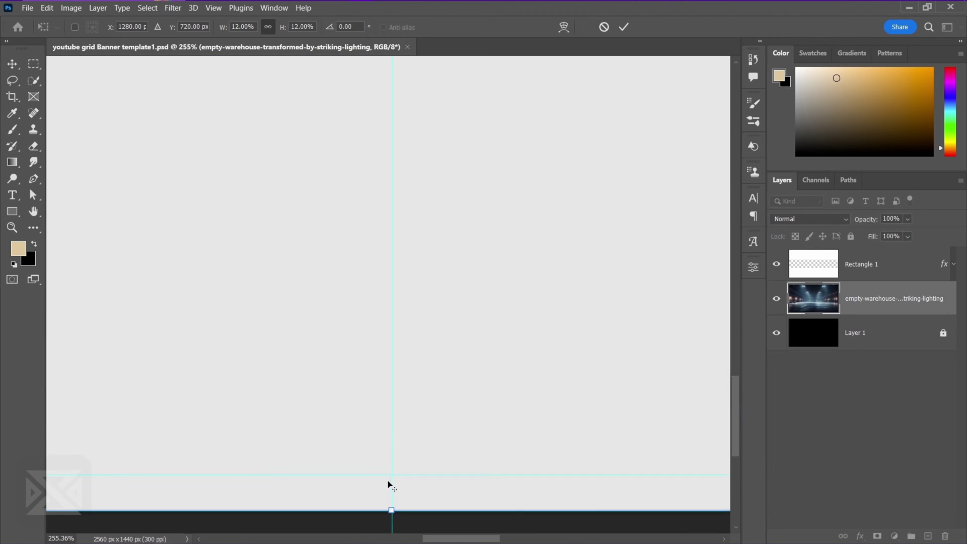
scroll(388, 442, down, 8)
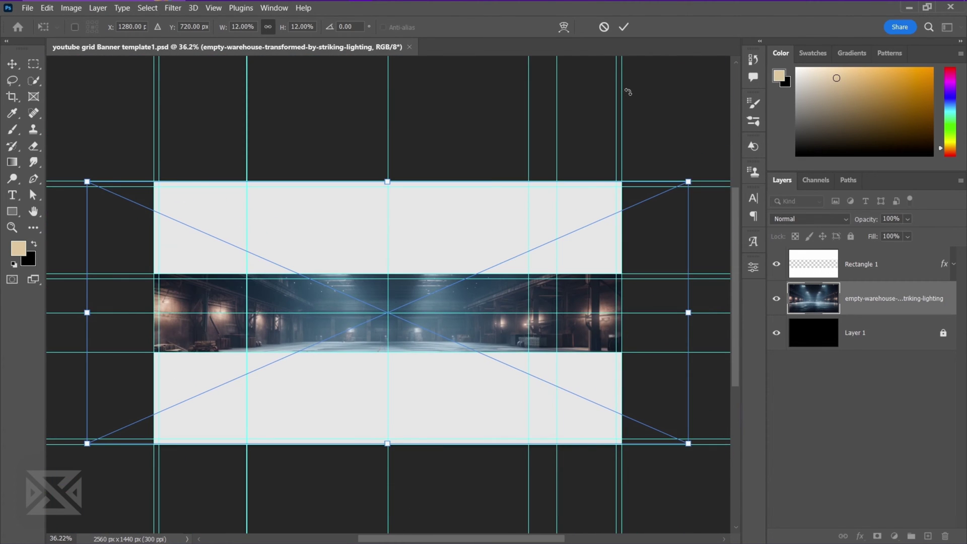
click(624, 27)
scroll(362, 327, up, 1)
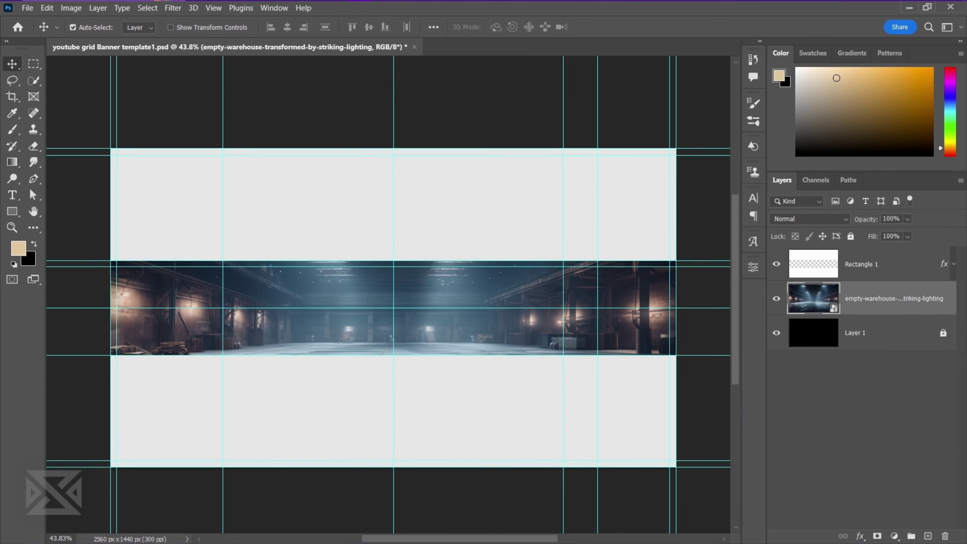
Add a purple #7200ff solid colour fill layer above the warehouse image and set its blend mode to Overlay.
click(894, 536)
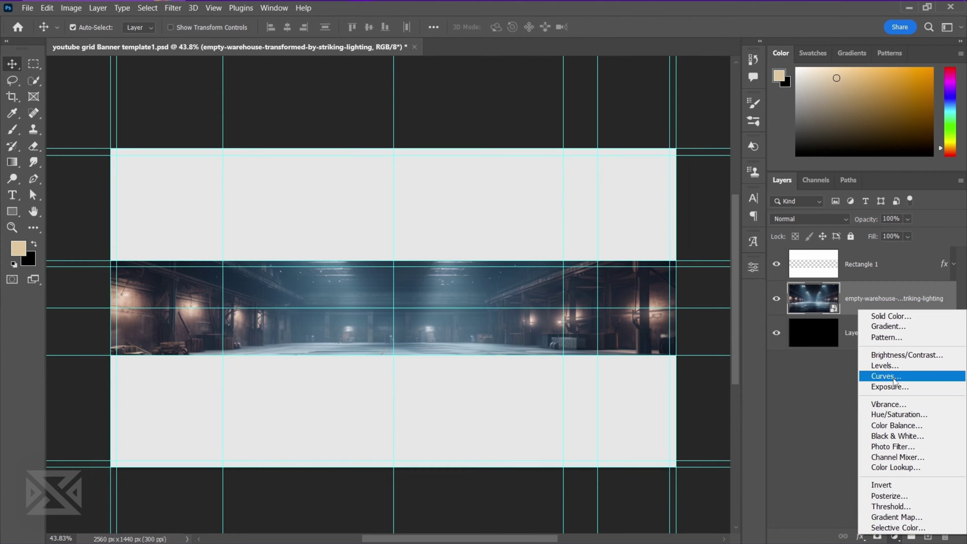
click(891, 316)
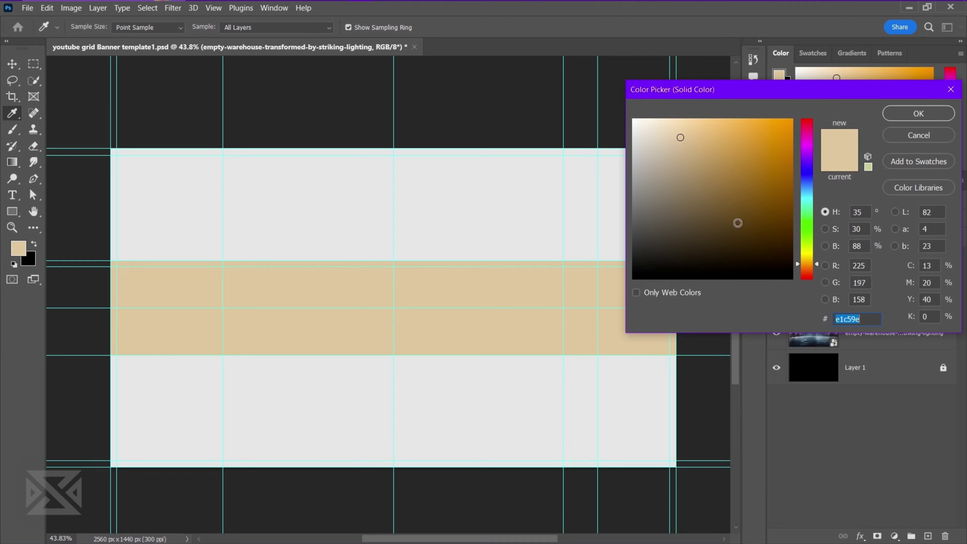
drag(749, 169, 817, 107)
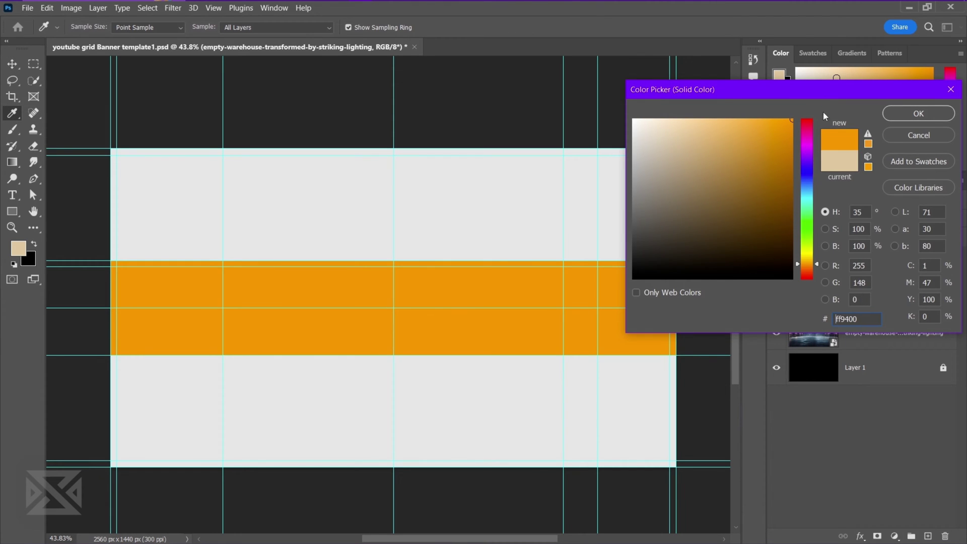
drag(809, 162, 809, 159)
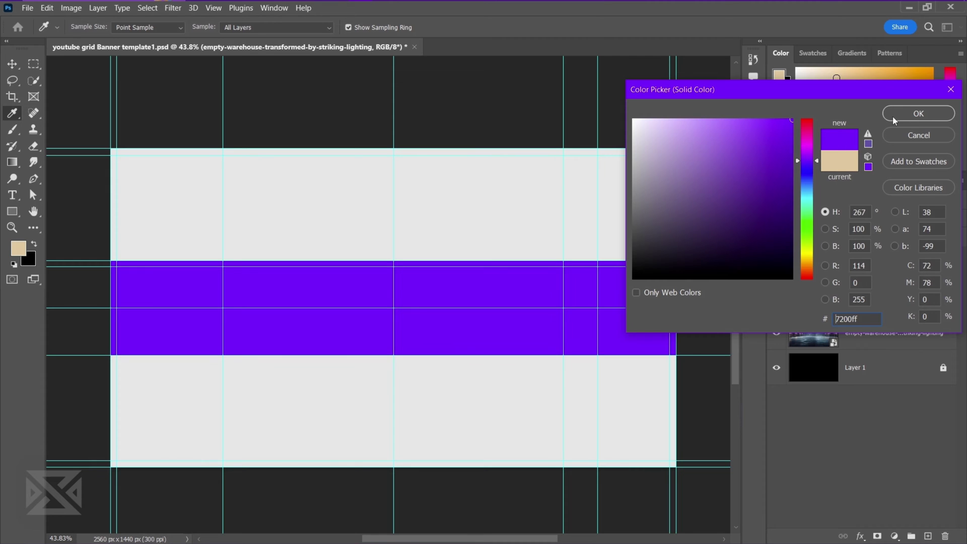
key(Return)
click(829, 223)
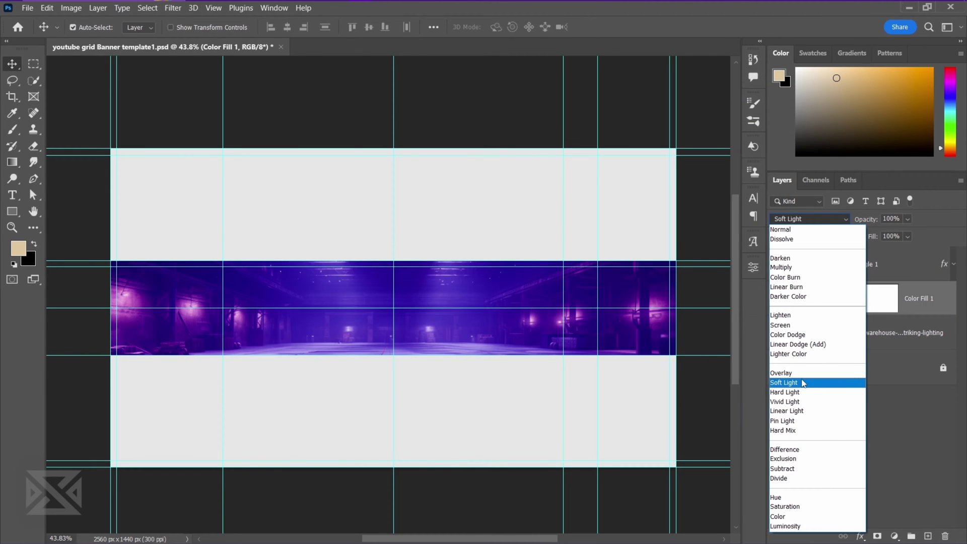
key(Up)
key(Return)
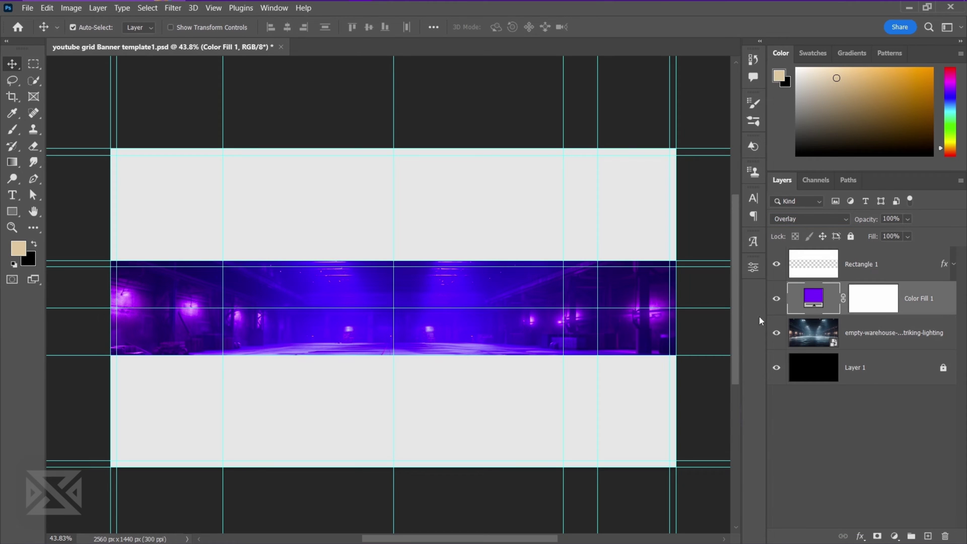
Duplicate the purple fill layer and change the copy's colour to orange.
drag(923, 300, 928, 536)
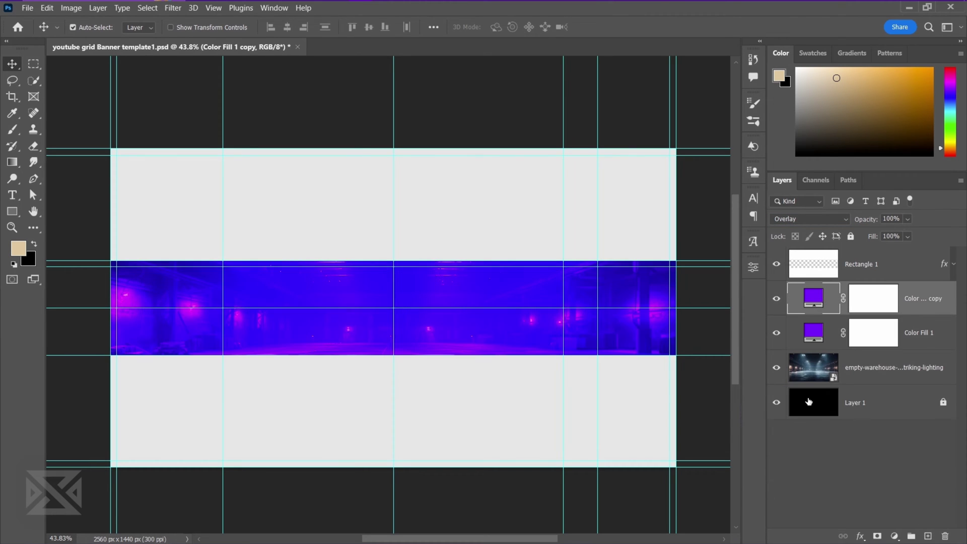
double_click(820, 296)
drag(806, 205, 806, 272)
click(918, 114)
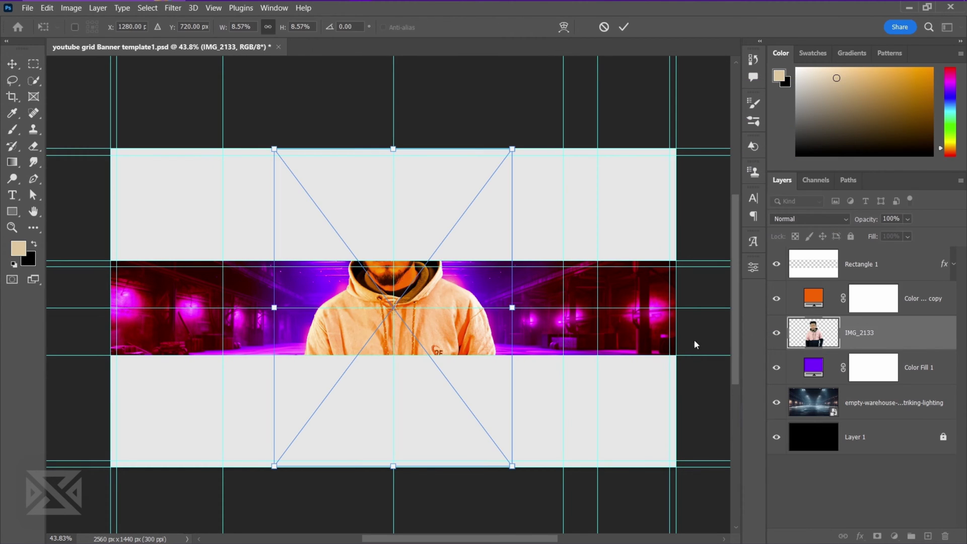
Place the IMG_2133 portrait above the orange fill layer and scale it to about 4.39% in the middle of the banner.
key(Return)
drag(862, 332, 851, 283)
key(ctrl+t)
drag(431, 345, 450, 420)
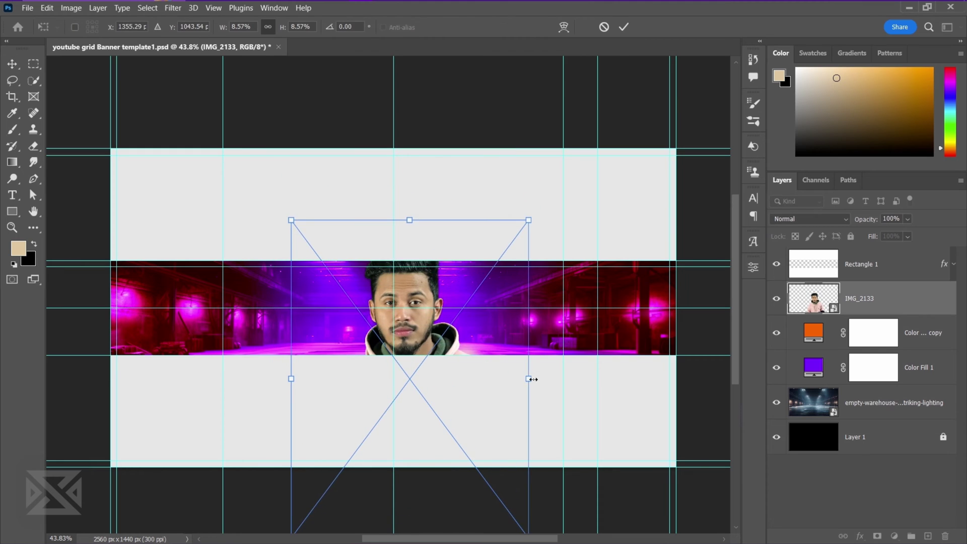
drag(530, 379, 445, 378)
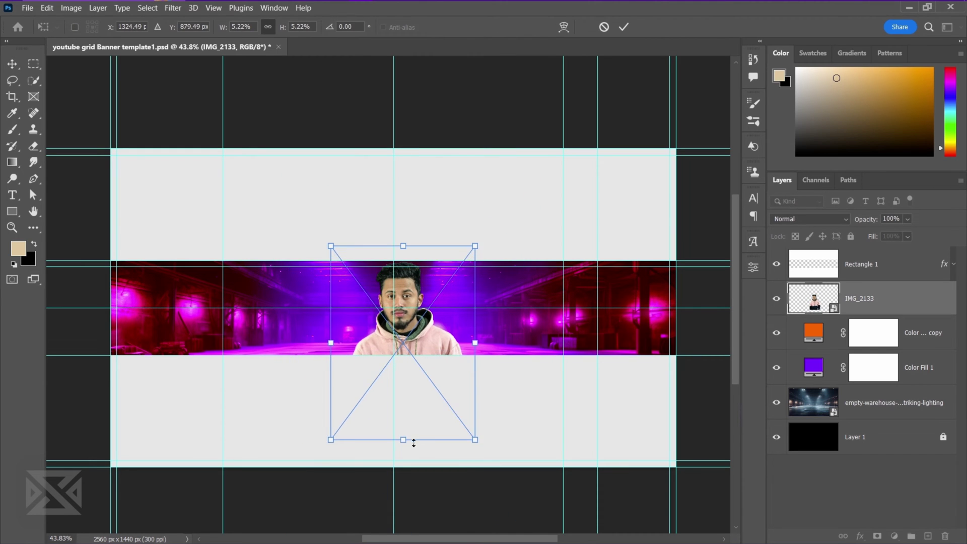
drag(410, 443, 412, 397)
drag(416, 348, 416, 362)
drag(460, 336, 464, 336)
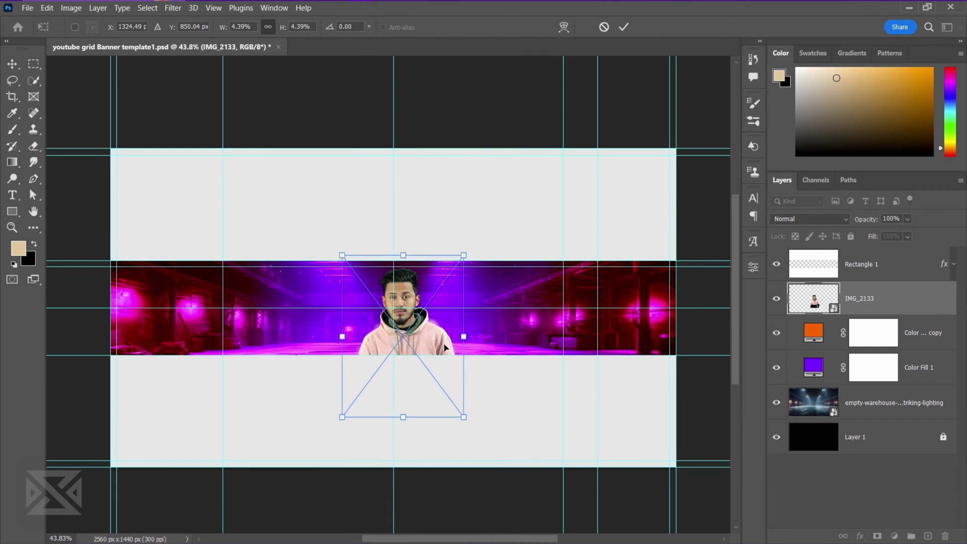
click(624, 28)
Move the portrait slightly upward so the head reaches the upper edge of the banner strip.
scroll(402, 306, up, 5)
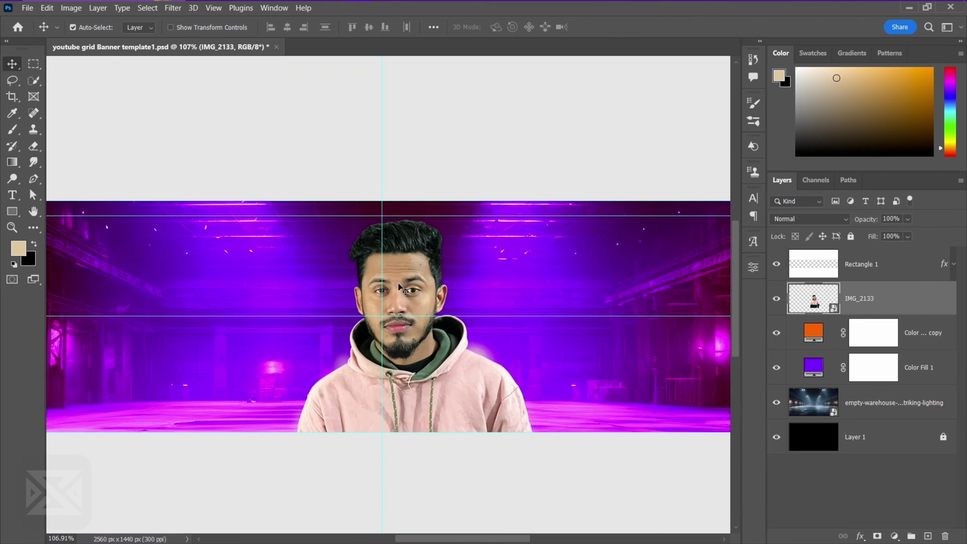
scroll(408, 222, down, 2)
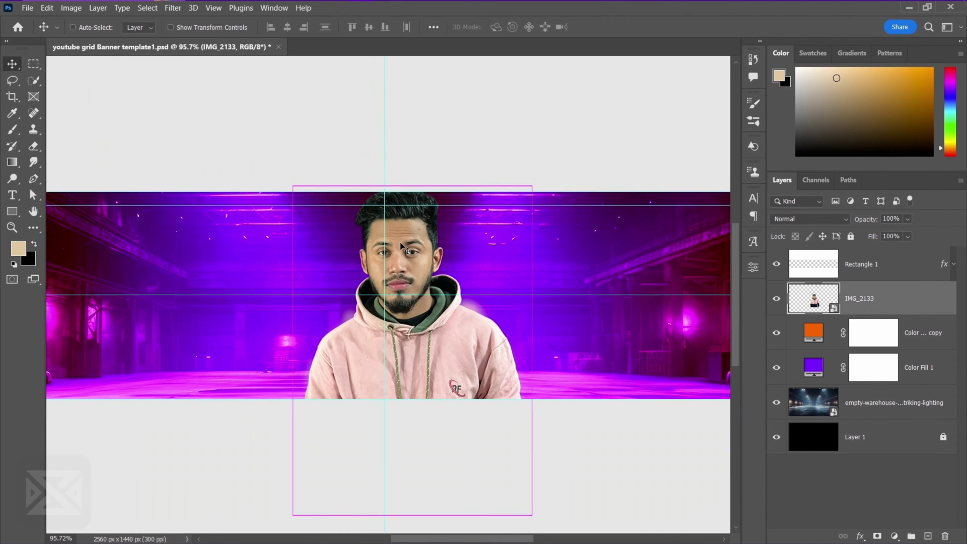
drag(400, 242, 399, 241)
Replace the purple fill's layer mask with one made from a rectangular selection of the banner strip's right half.
scroll(400, 245, down, 3)
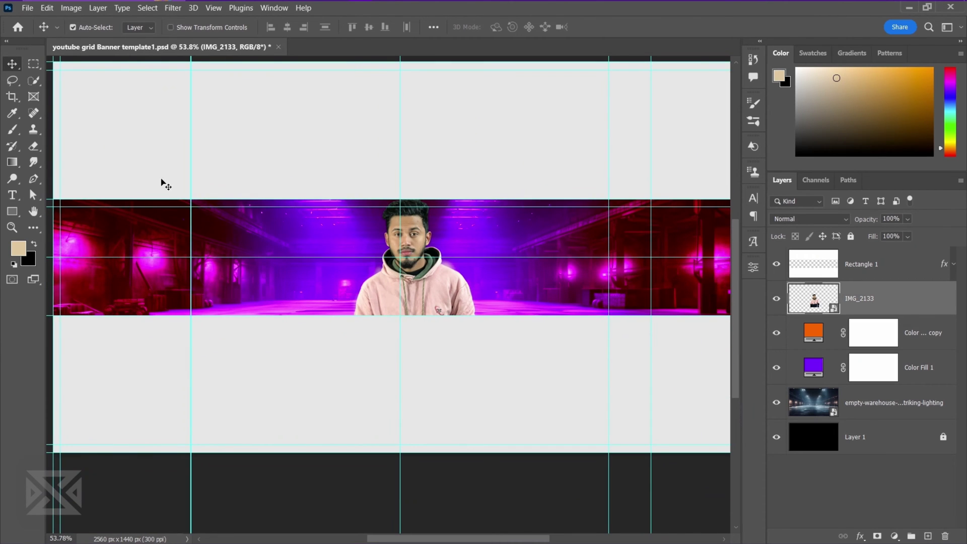
click(34, 63)
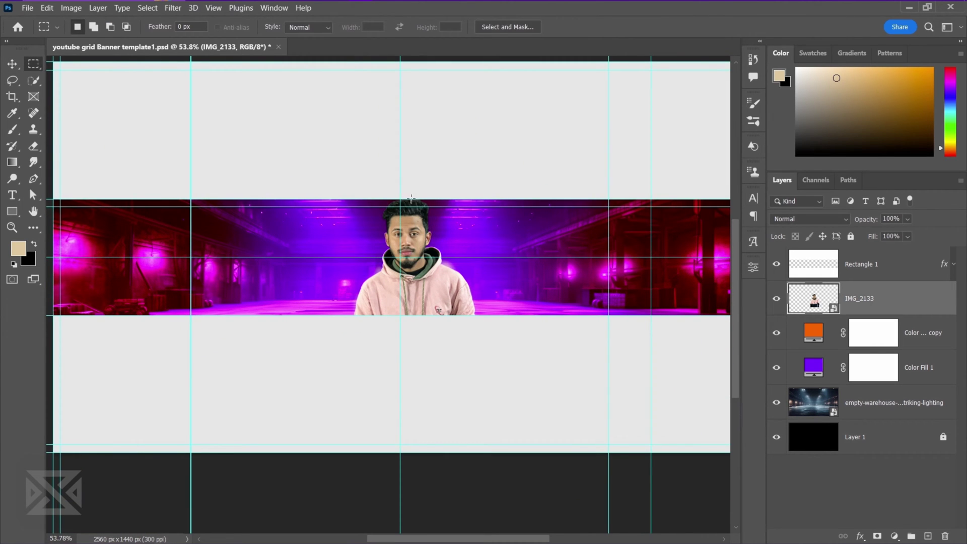
drag(402, 200, 750, 317)
click(873, 367)
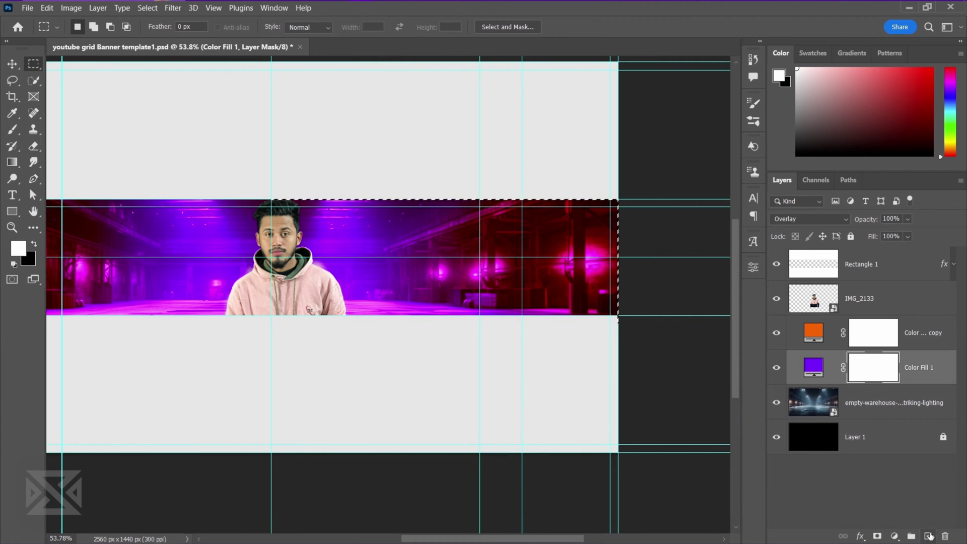
click(928, 536)
key(ctrl+z)
click(944, 536)
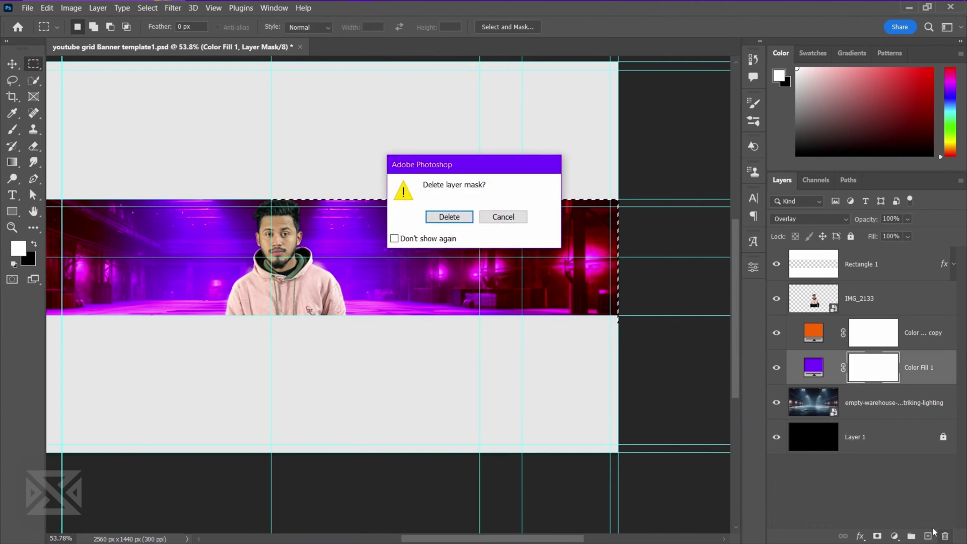
key(Return)
click(877, 536)
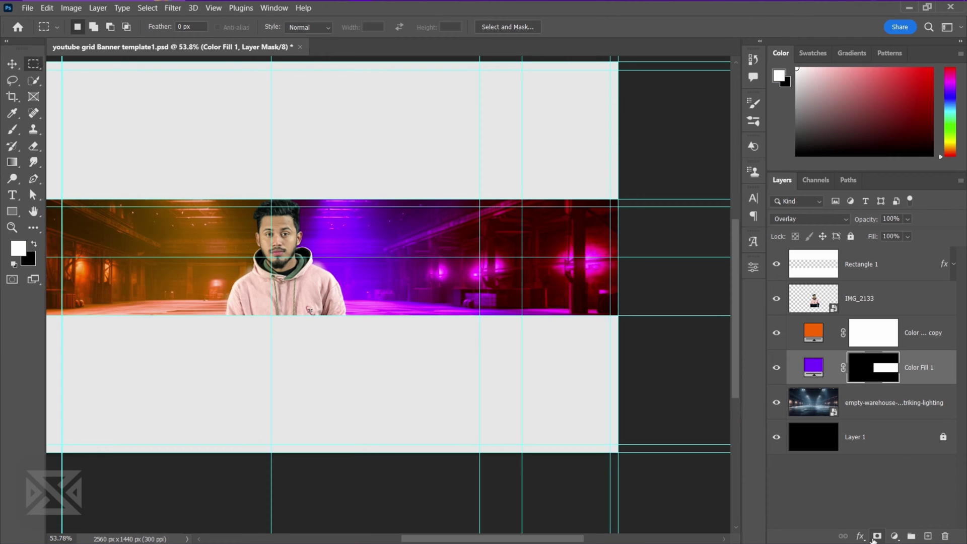
Copy the purple fill's mask onto the orange fill layer, replacing its existing mask, and invert the copied mask.
drag(865, 371, 872, 334)
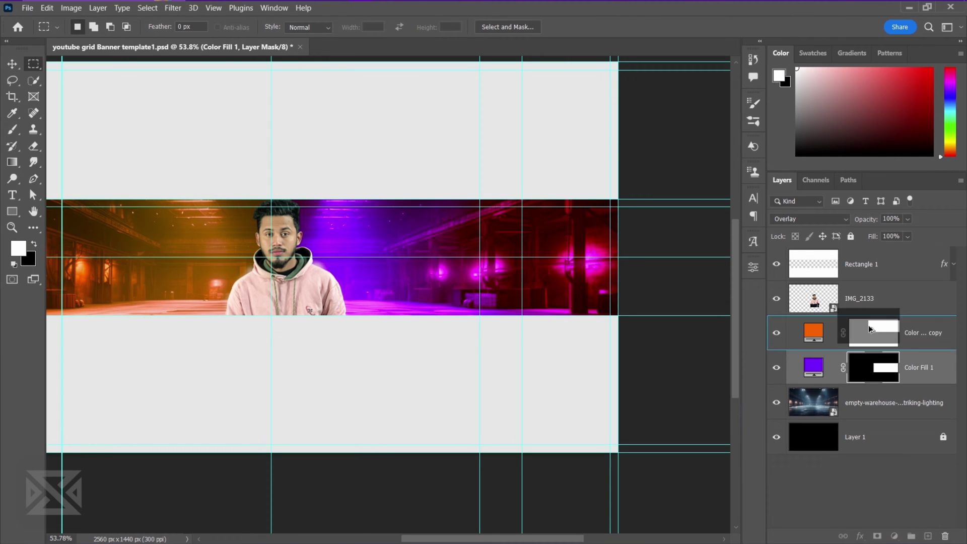
click(449, 216)
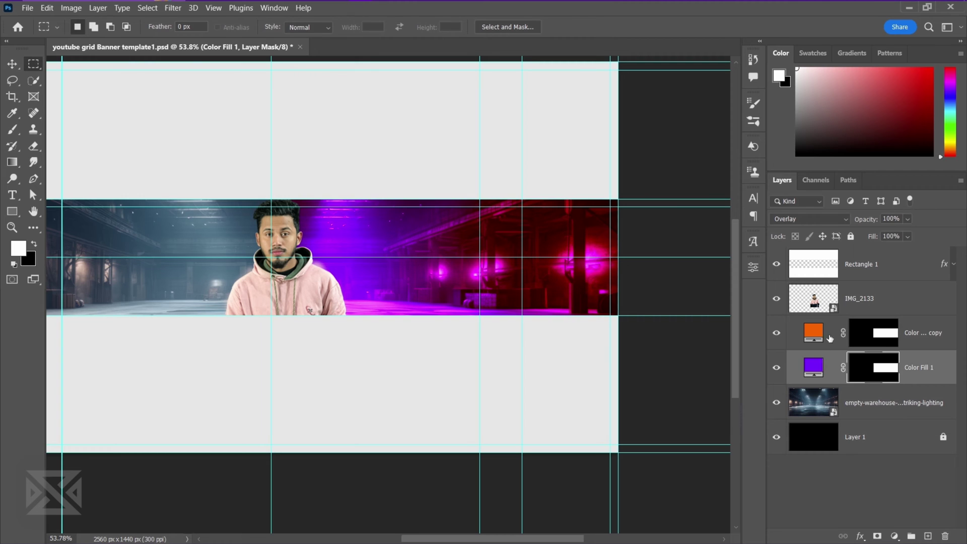
click(858, 336)
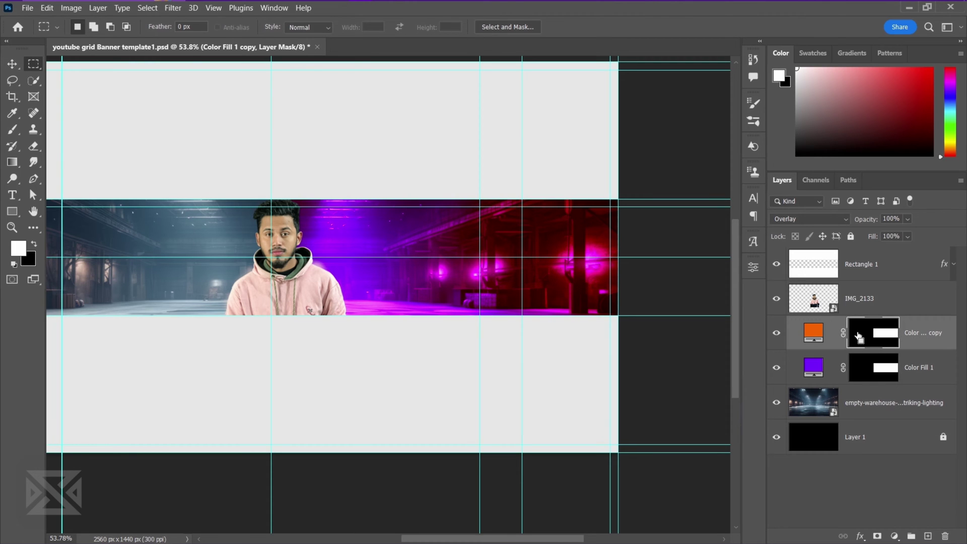
key(ctrl+i)
scroll(355, 277, down, 3)
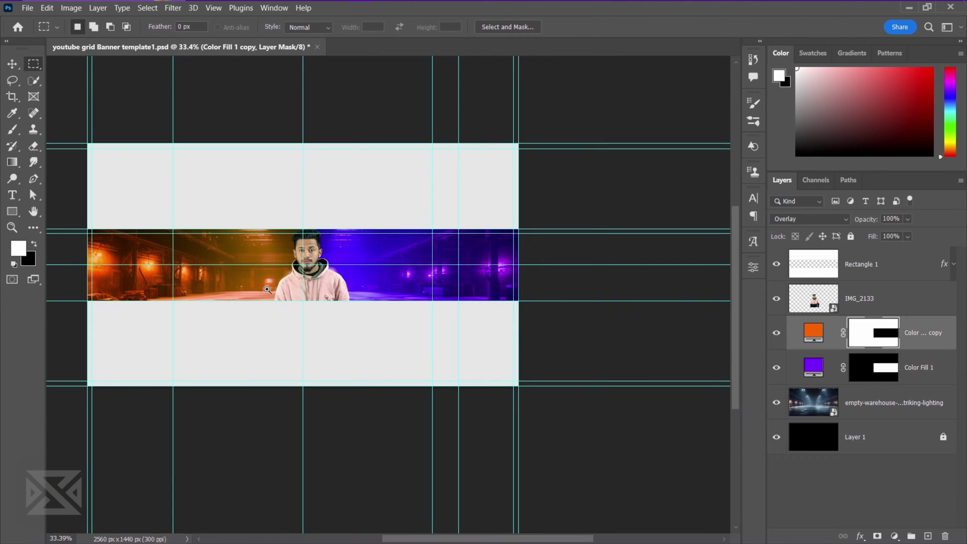
scroll(267, 289, up, 3)
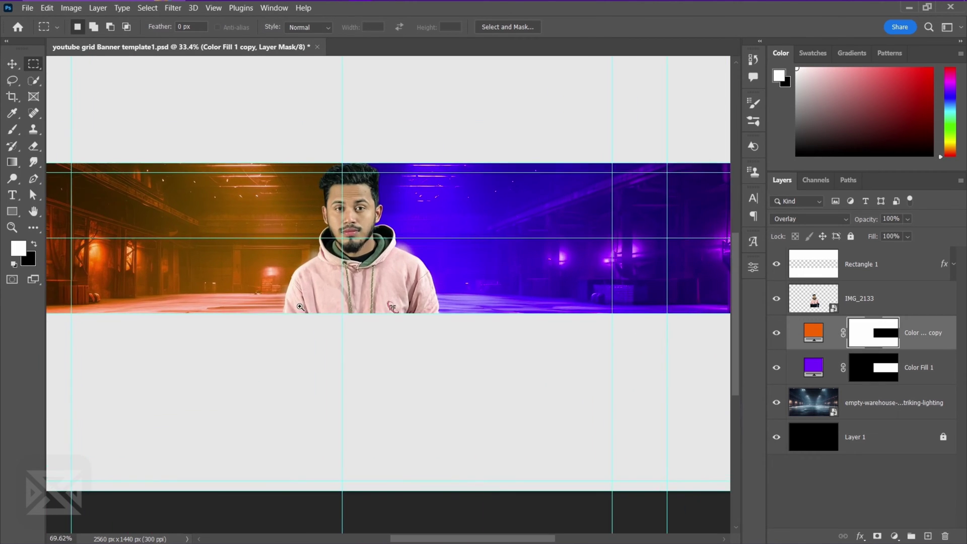
Create a new layer above the orange fill and fill it with black as the foreground colour at 100% opacity.
click(8, 65)
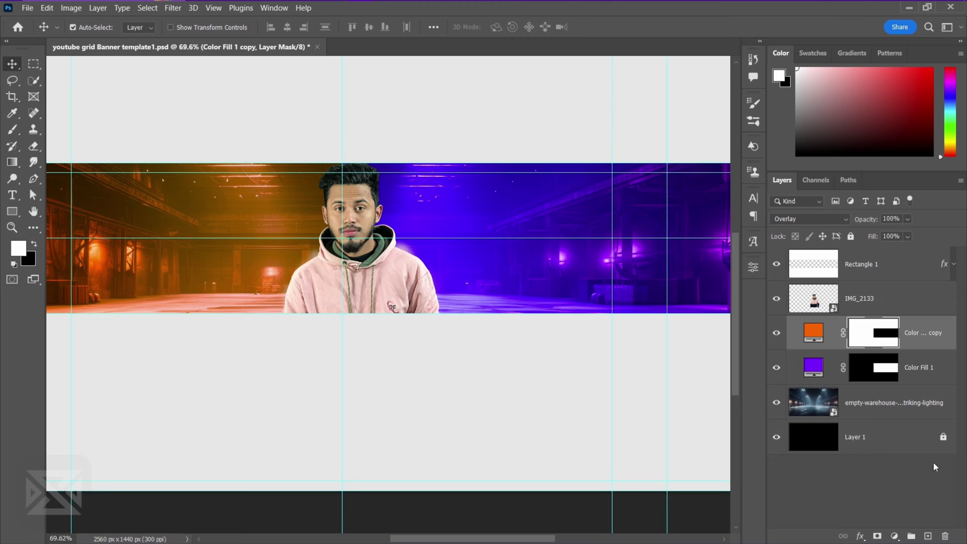
click(928, 536)
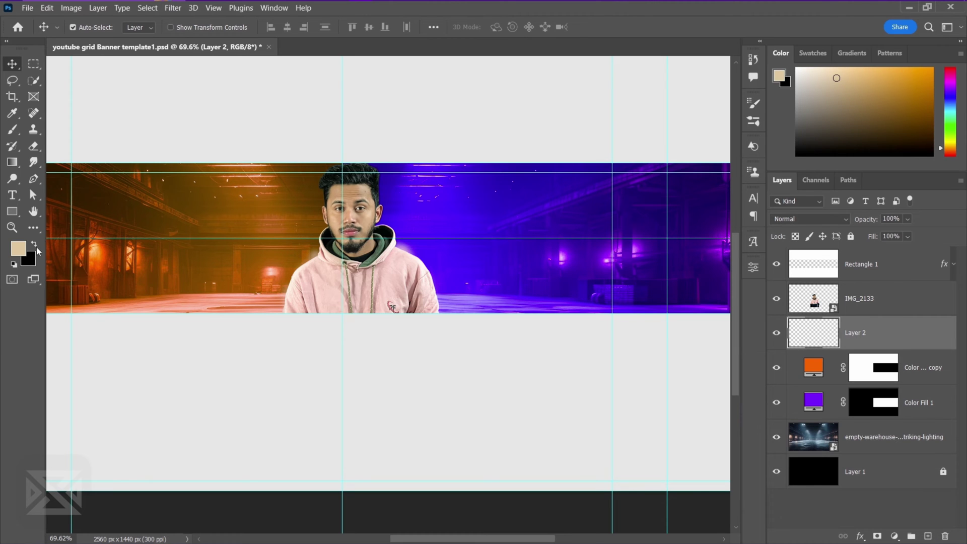
click(34, 244)
click(47, 8)
click(66, 191)
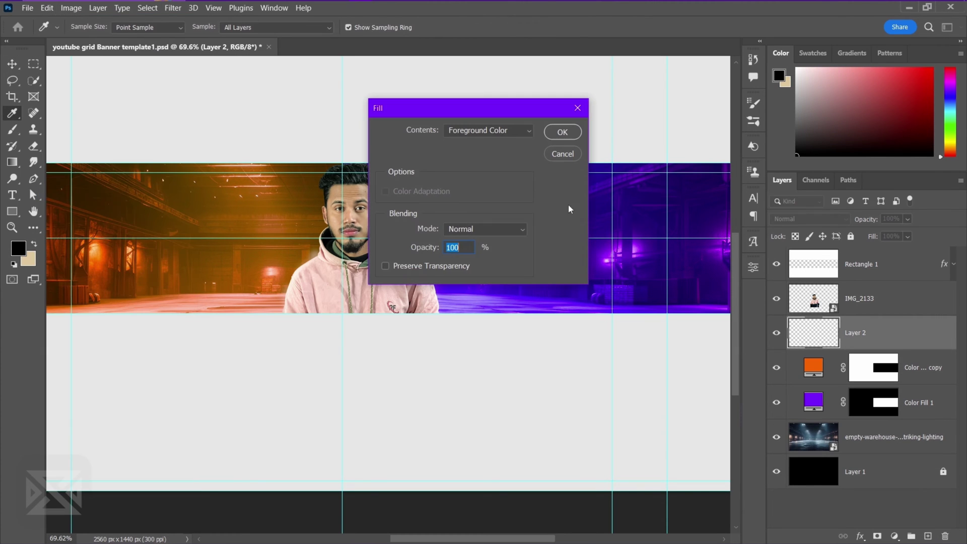
click(512, 132)
click(478, 229)
click(558, 133)
key(v)
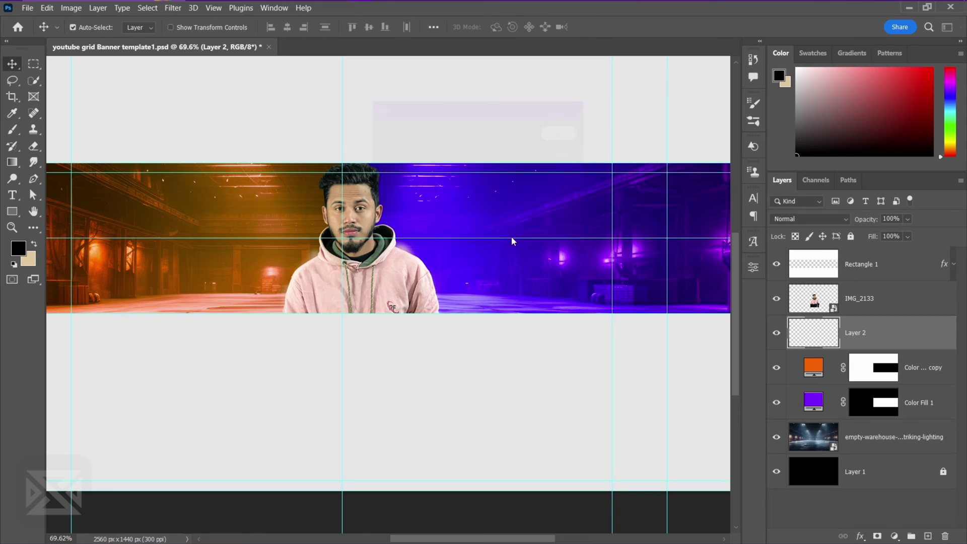
Add an empty layer above the black layer and clip it to that layer.
click(927, 536)
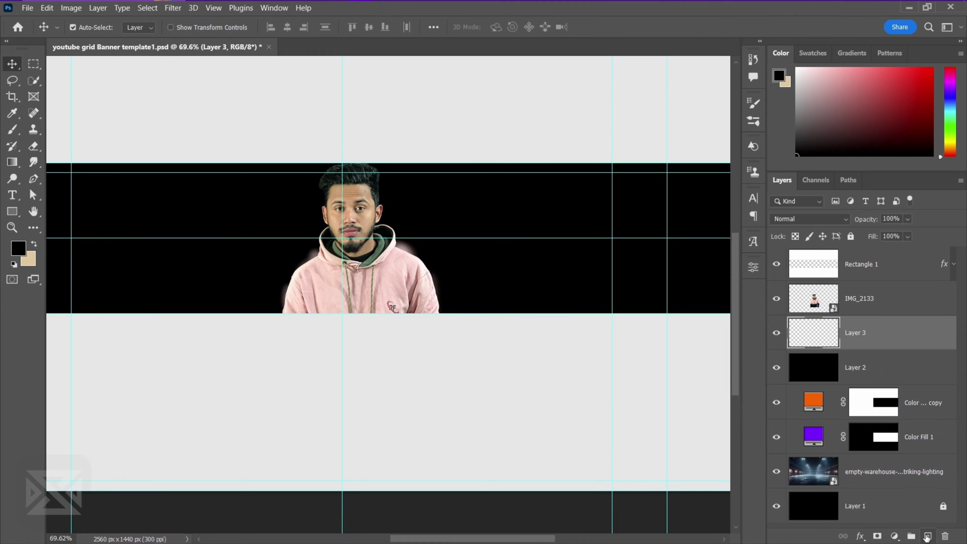
right_click(860, 333)
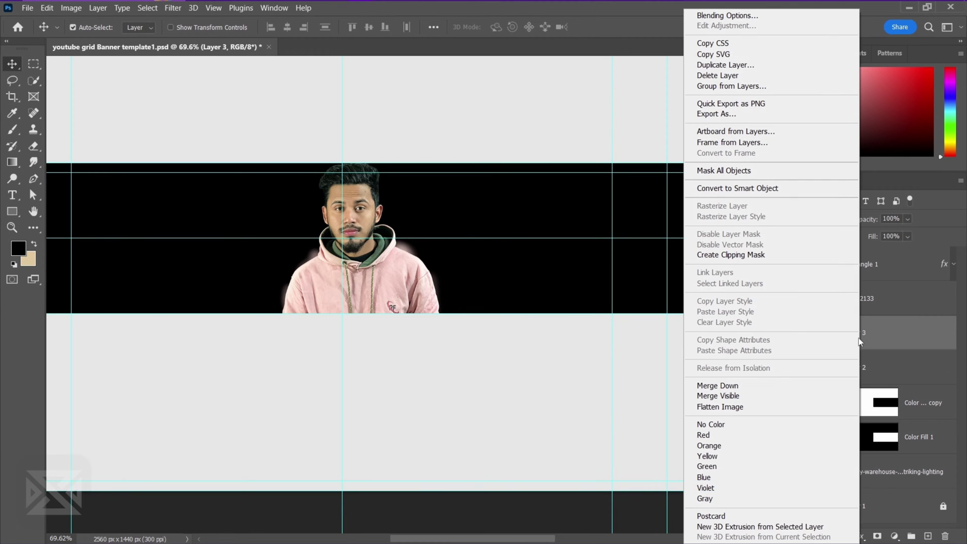
click(751, 255)
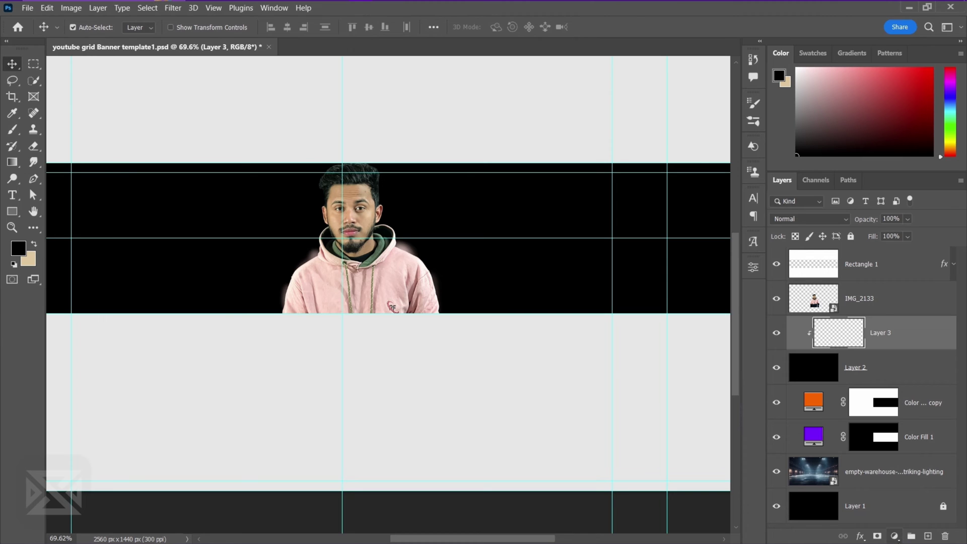
Add a Gradient Map adjustment above the empty clipped layer and clip it to the black layer.
click(895, 536)
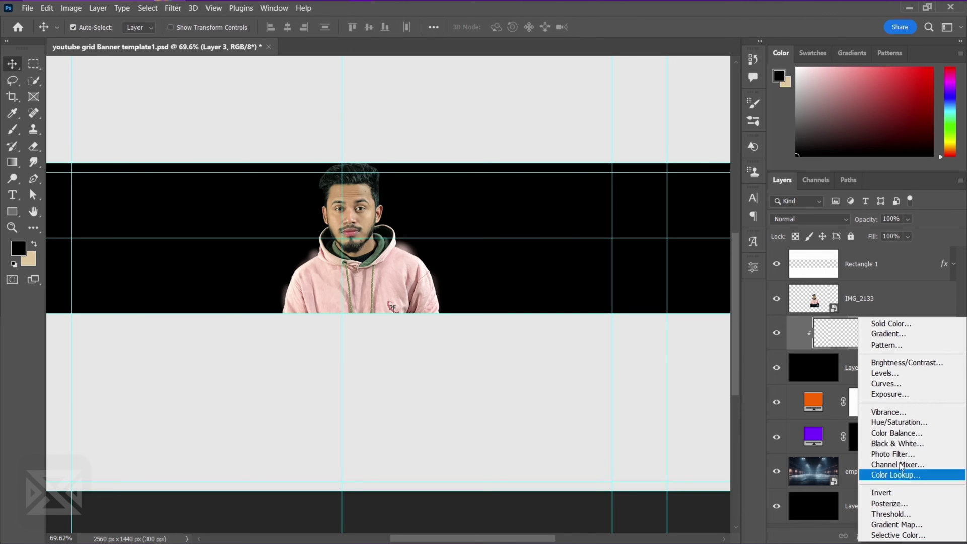
click(896, 525)
right_click(912, 338)
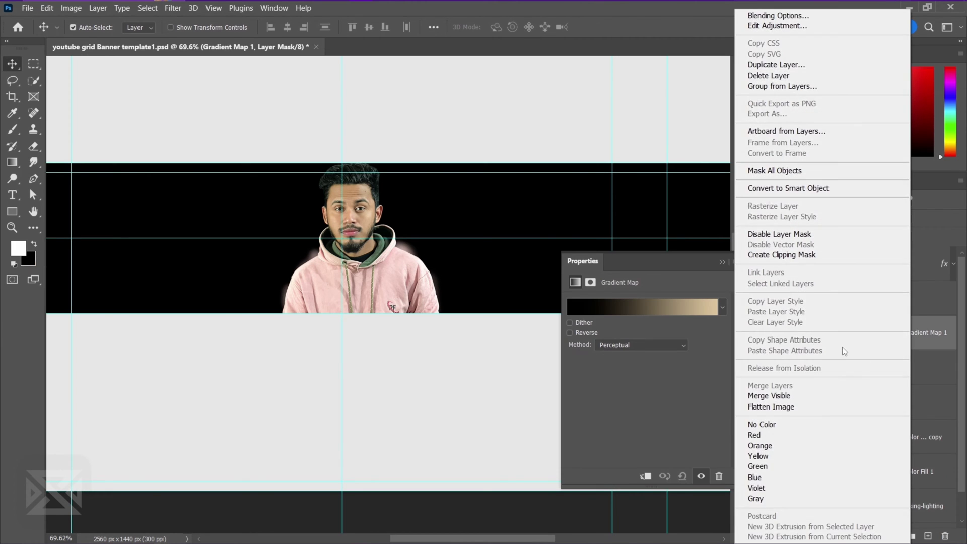
click(782, 255)
Set the black layer's blend mode to Screen.
click(902, 410)
click(809, 219)
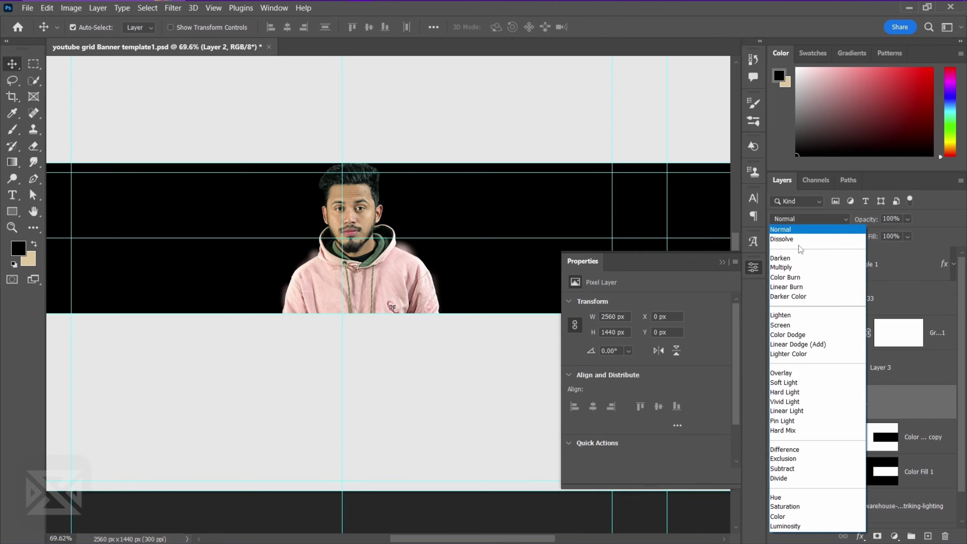
click(789, 324)
Set the gradient map to run from black through a violet-blue stop at 38%, sampled from the banner's purple half, to white.
click(834, 371)
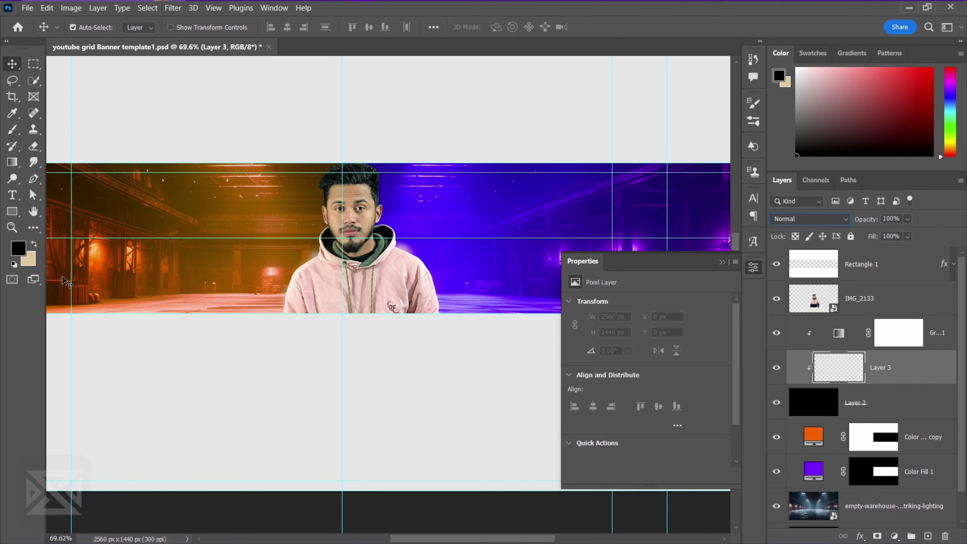
click(838, 335)
click(666, 308)
double_click(845, 274)
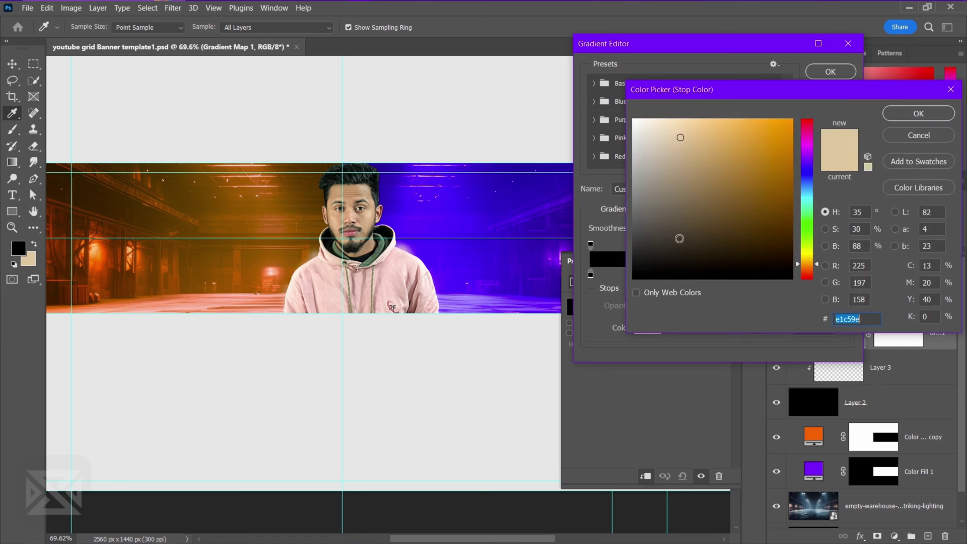
click(634, 120)
key(Return)
double_click(688, 277)
click(428, 252)
click(918, 113)
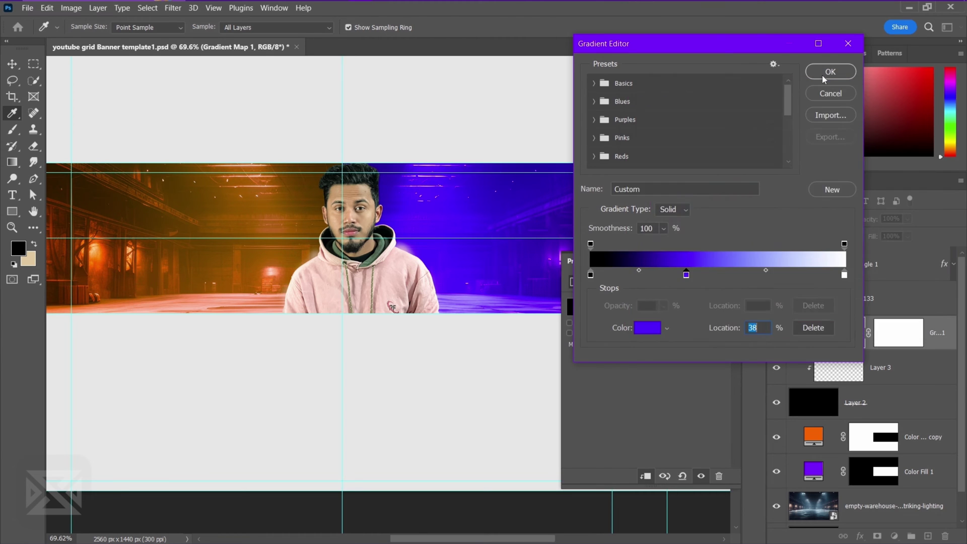
click(827, 73)
Try a glow dab with an enlarged 838 px brush on the clipped layer, undo it and reset the colours to default.
click(878, 369)
click(849, 341)
click(857, 367)
key(b)
drag(434, 254, 579, 257)
click(395, 257)
key(ctrl+z)
key(d)
Recolour the clipped gradient map from black through a violet middle stop sampled from the banner's purple half to white.
click(899, 333)
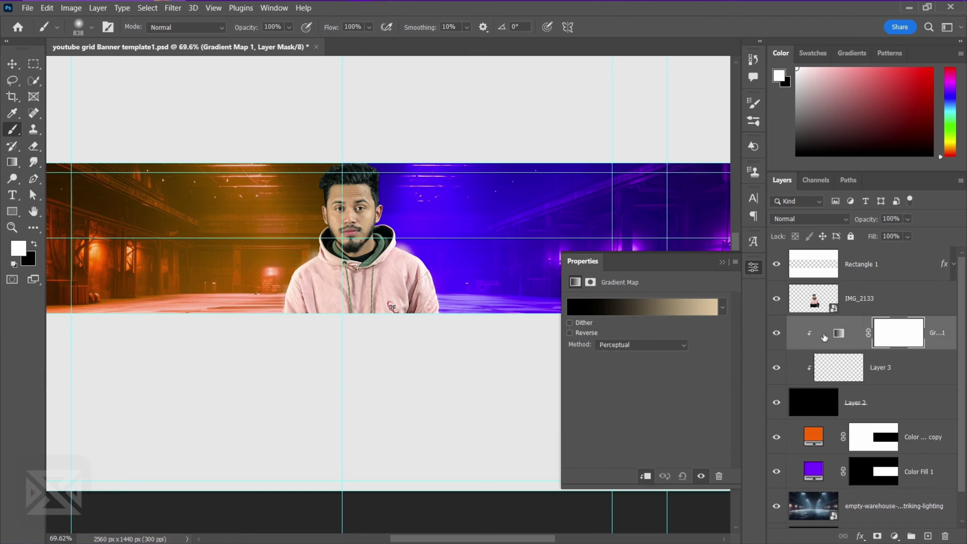
click(655, 278)
double_click(692, 274)
click(429, 252)
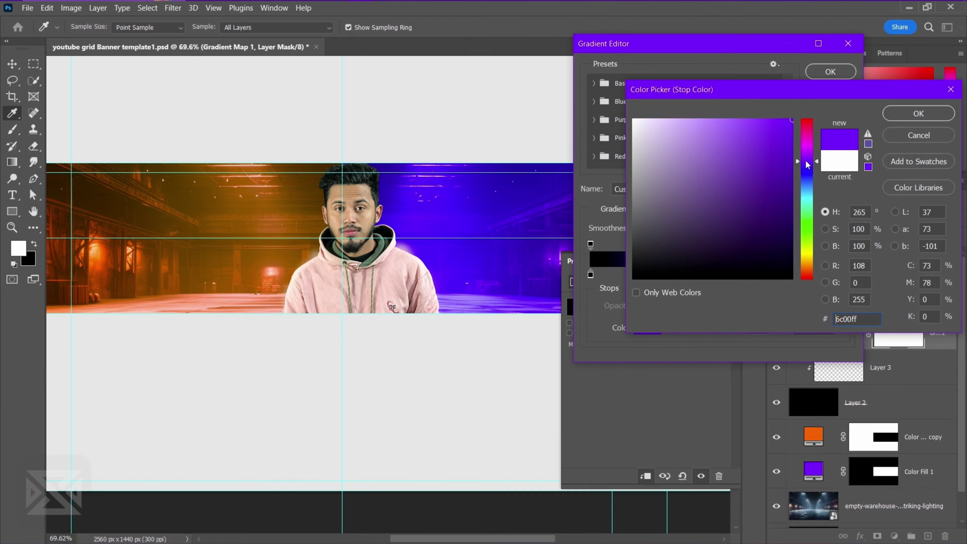
click(917, 113)
click(820, 73)
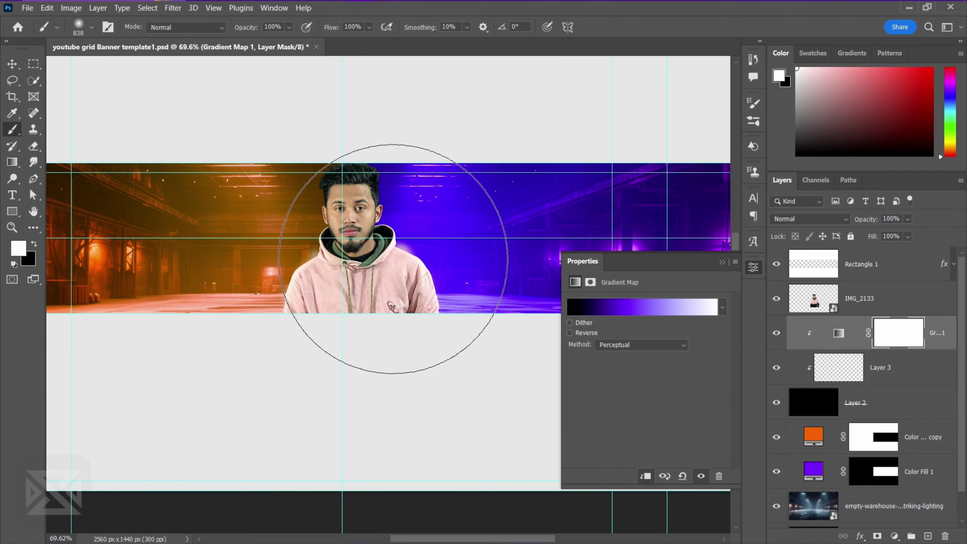
Try white glow dabs behind the portrait on the empty clipped layer with the 838 px brush, and undo them.
click(836, 383)
click(431, 235)
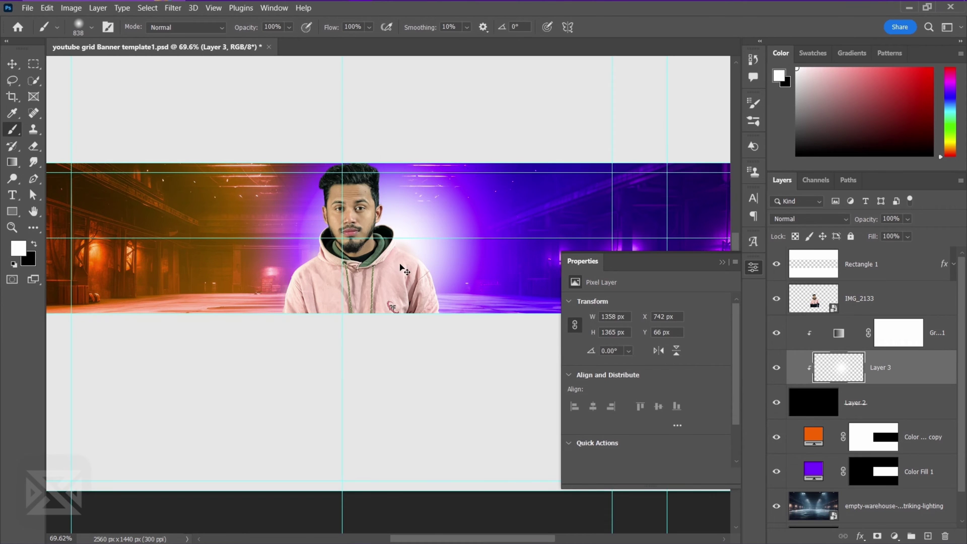
click(397, 276)
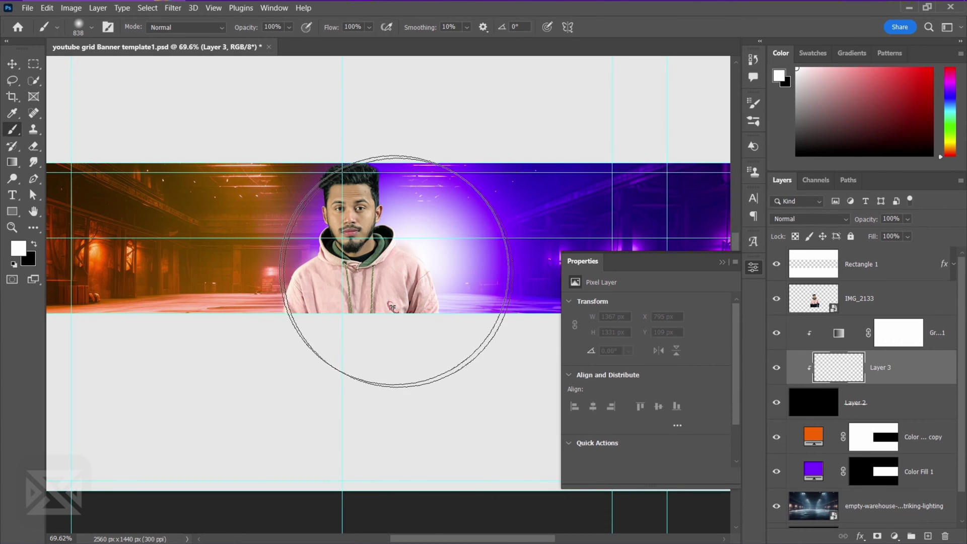
key(ctrl+z)
key(ctrl+z)
Shrink the brush to 599 px and paint a white glow behind the portrait on the clipped layer.
mouse_move(378, 264)
mouse_down()
mouse_move(321, 265)
mouse_move(336, 265)
mouse_up()
click(375, 269)
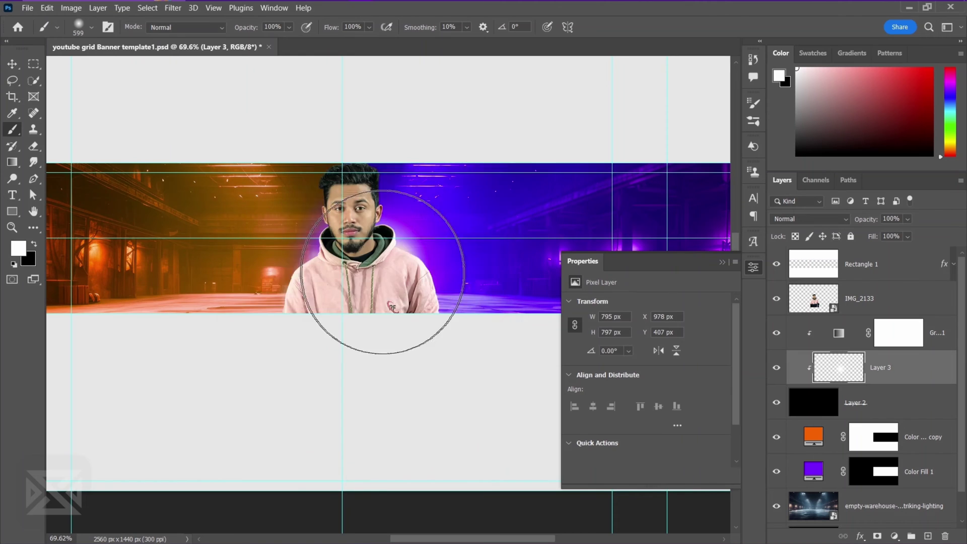
click(347, 243)
scroll(350, 356, up, 3)
click(328, 151)
click(418, 383)
scroll(324, 408, up, 1)
scroll(358, 332, down, 2)
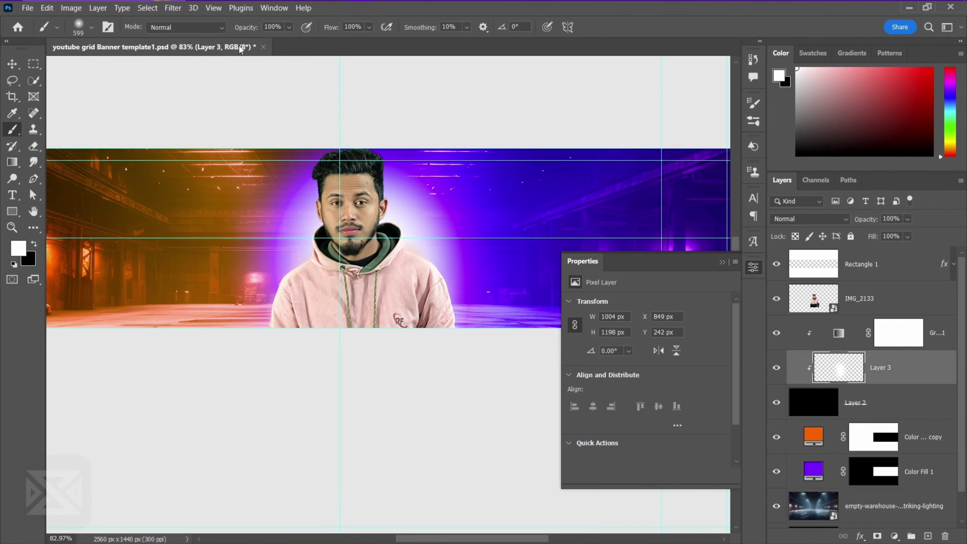
Undo the extra dabs and widen the glow softly with a 918 px brush at 34% opacity.
drag(419, 261, 474, 261)
click(427, 302)
key(ctrl+z)
key(ctrl+z)
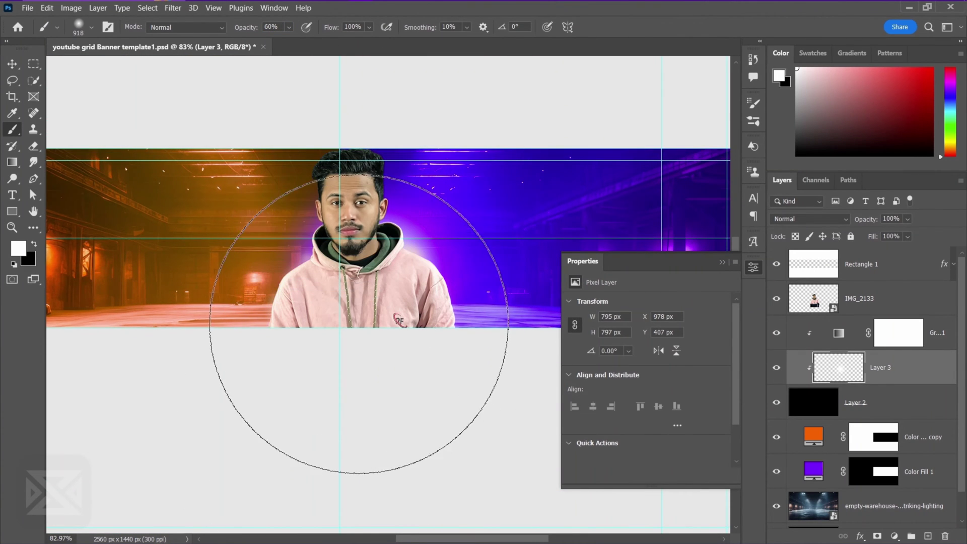
click(426, 270)
key(ctrl+z)
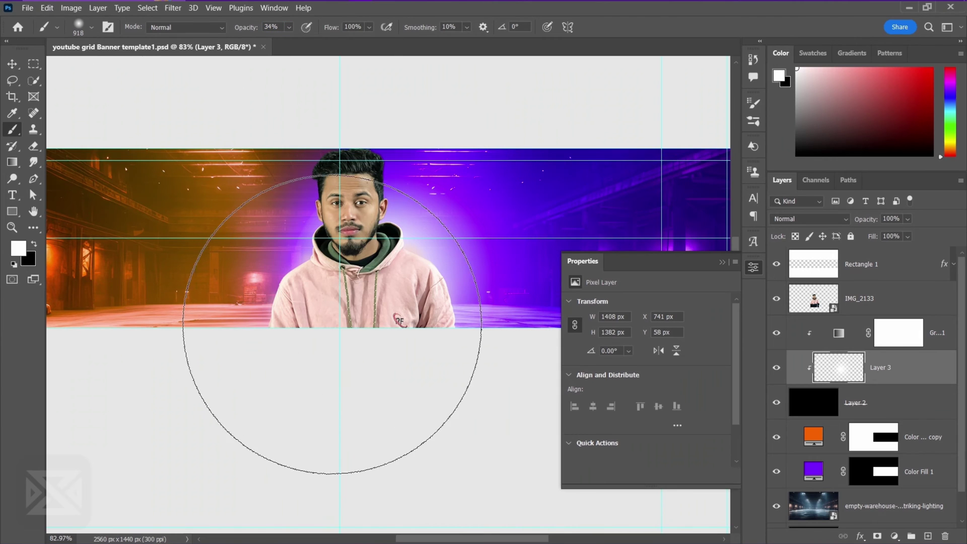
Shift the gradient map's violet middle stop to the blue #1800ff.
key(v)
click(839, 334)
click(691, 306)
double_click(691, 276)
drag(807, 162, 807, 170)
click(919, 113)
click(831, 71)
Copy the purple fill's layer mask onto the black Screen layer.
click(837, 376)
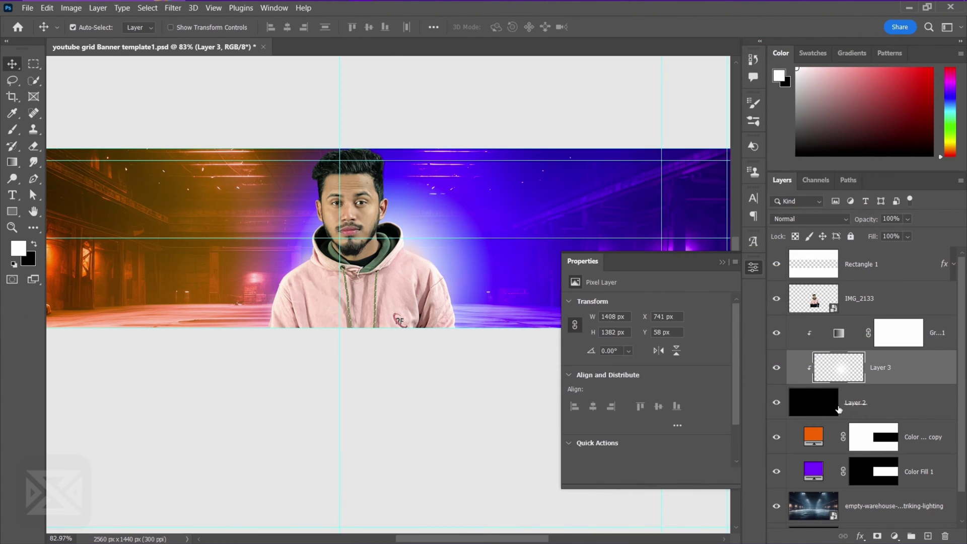
click(836, 411)
click(855, 375)
click(876, 474)
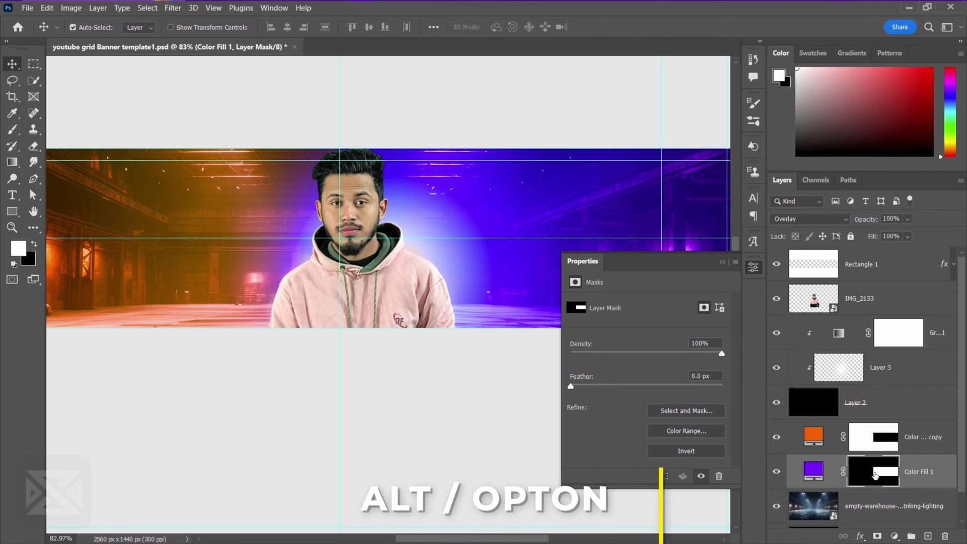
drag(876, 473, 860, 369)
alt+click(875, 446)
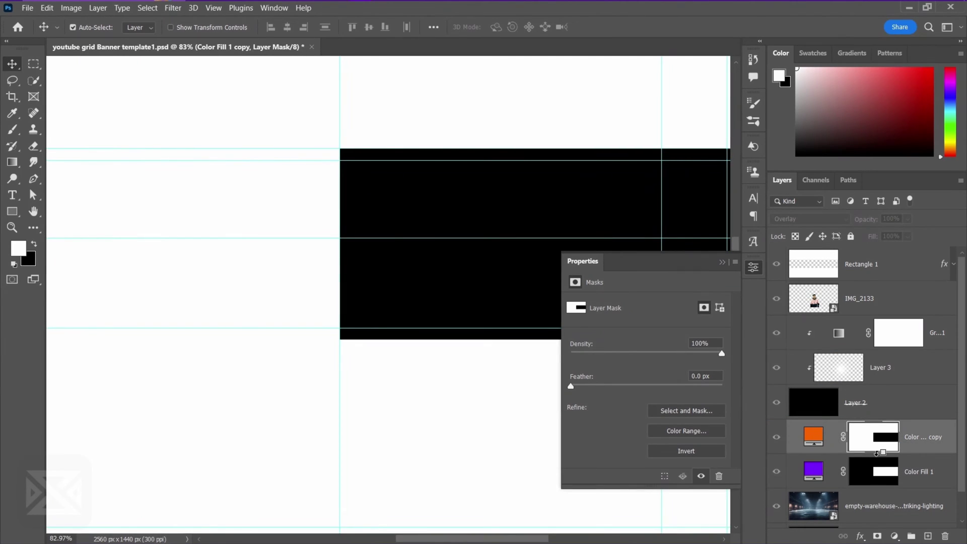
alt+click(876, 449)
drag(882, 478, 861, 410)
Duplicate the masked black layer with its clipped glow and gradient map above the originals, and delete the copied glow layer.
click(923, 407)
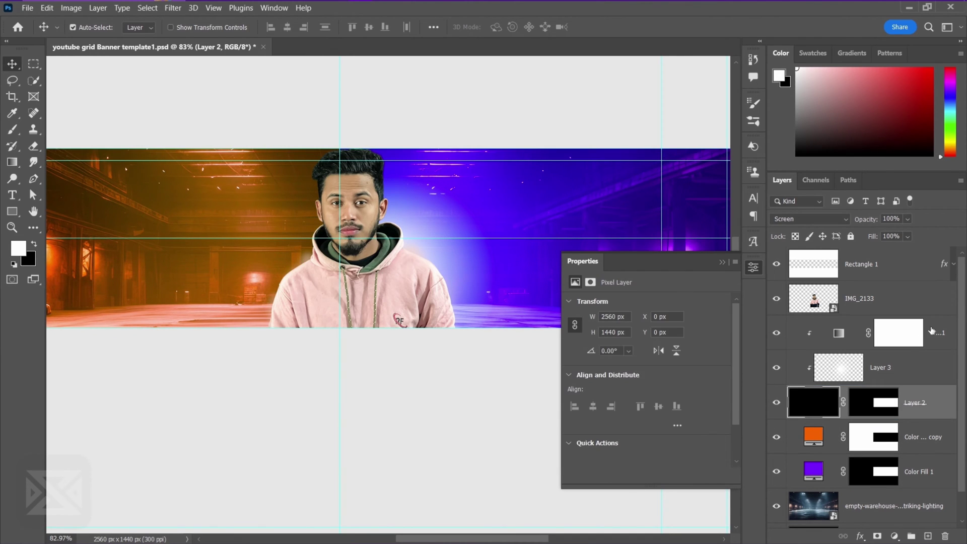
shift+click(932, 332)
drag(902, 408, 911, 322)
click(869, 376)
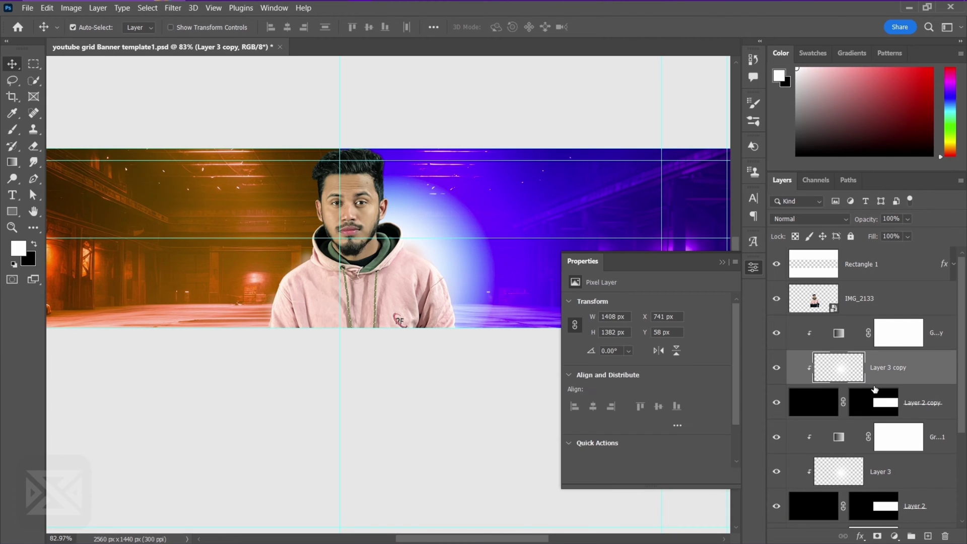
click(945, 536)
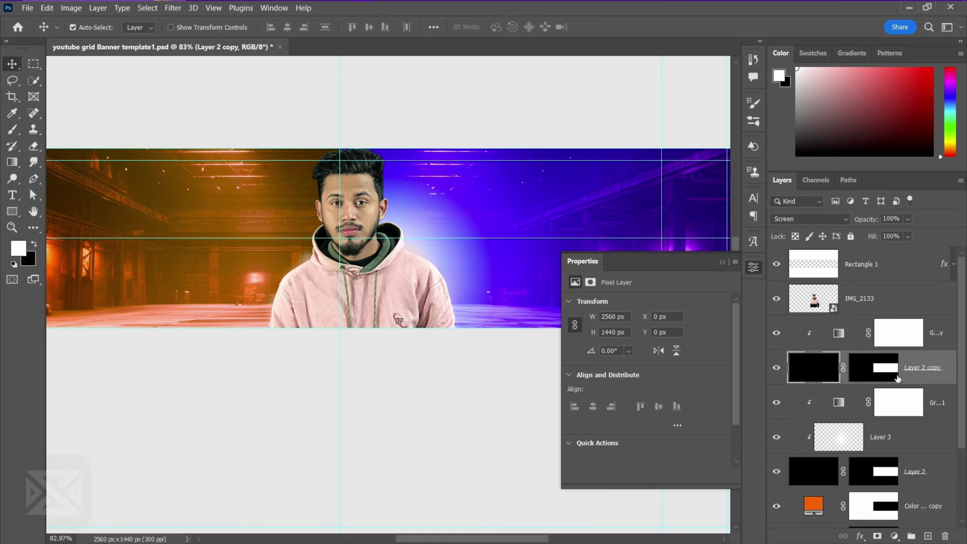
Replace the duplicated black layer's mask with a copy of the orange fill's mask and add an empty clipped layer above it.
click(882, 383)
drag(875, 506, 876, 370)
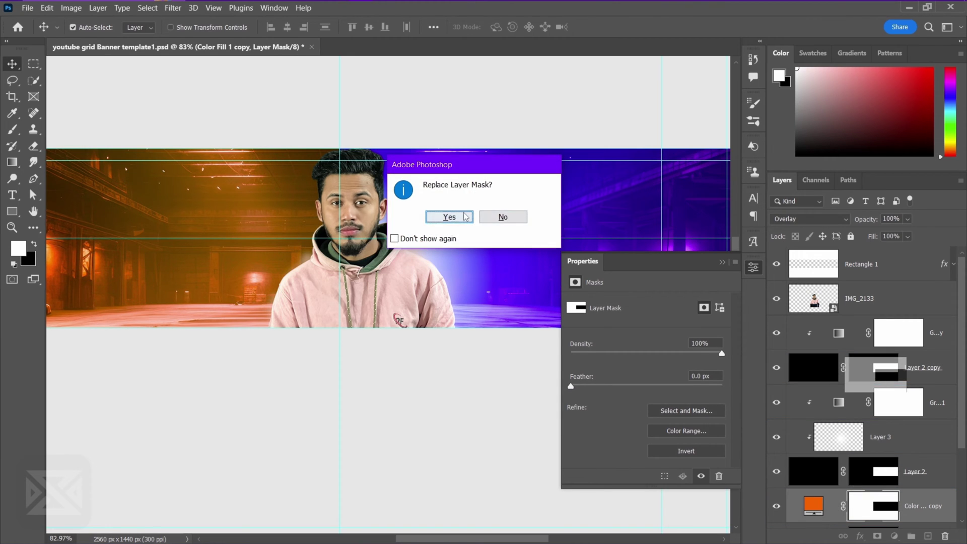
click(450, 217)
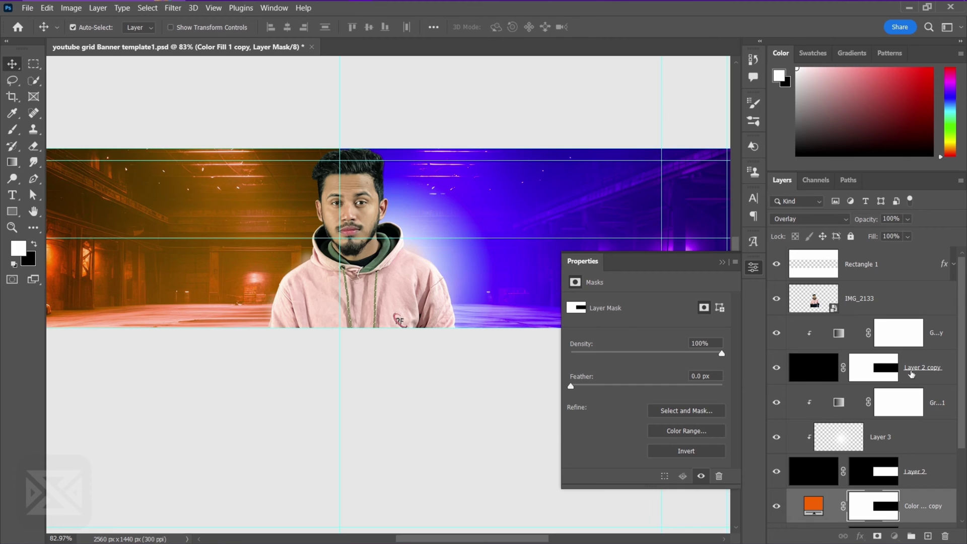
click(911, 373)
click(926, 538)
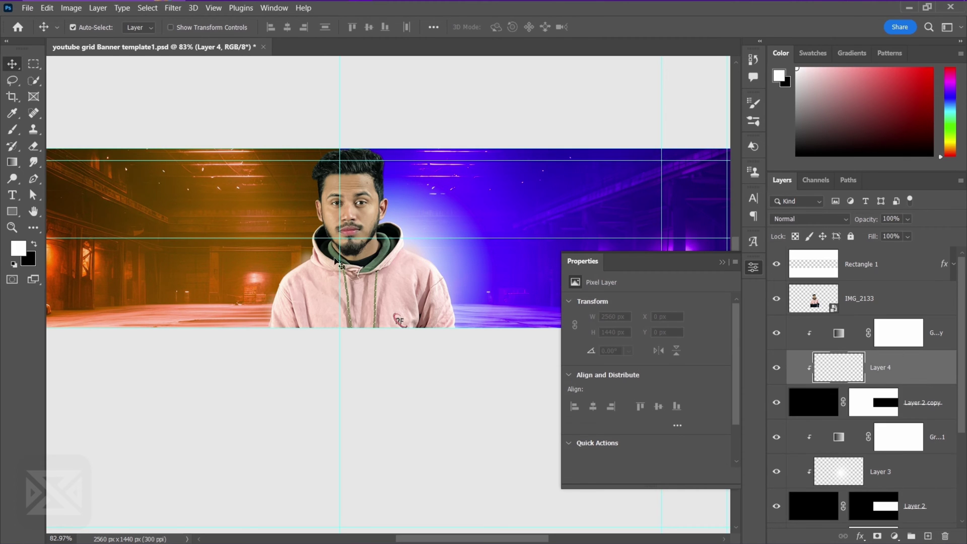
click(15, 131)
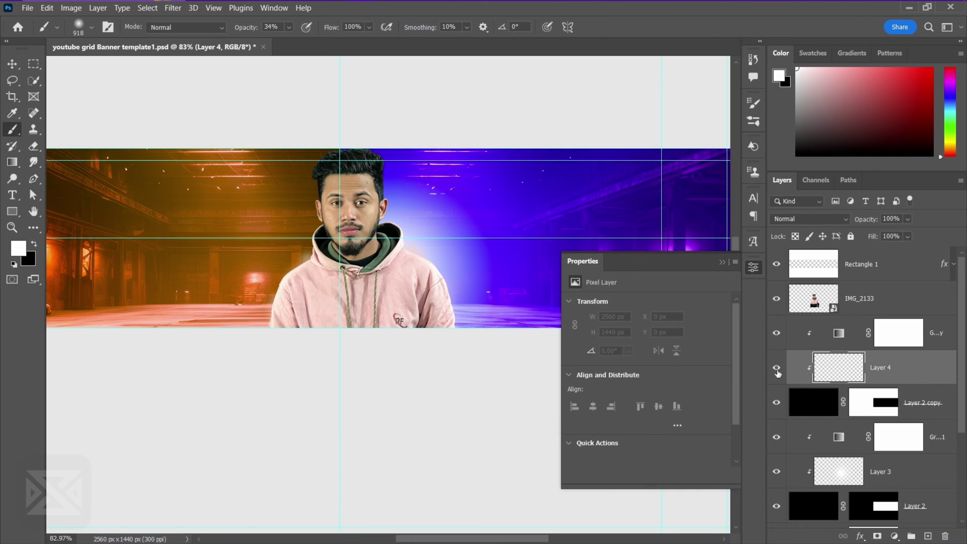
Change the duplicated gradient map's blue middle stop at 39% to orange.
click(840, 334)
click(626, 314)
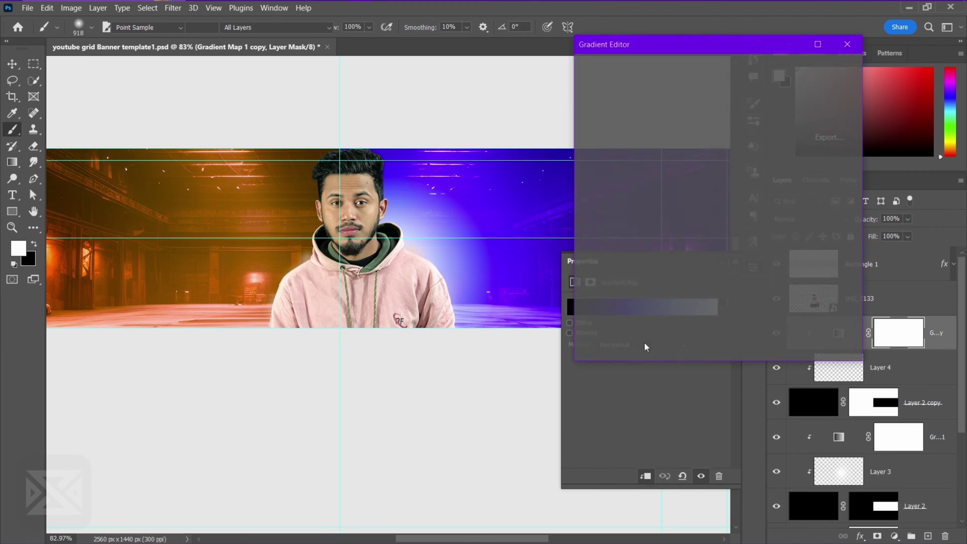
double_click(691, 275)
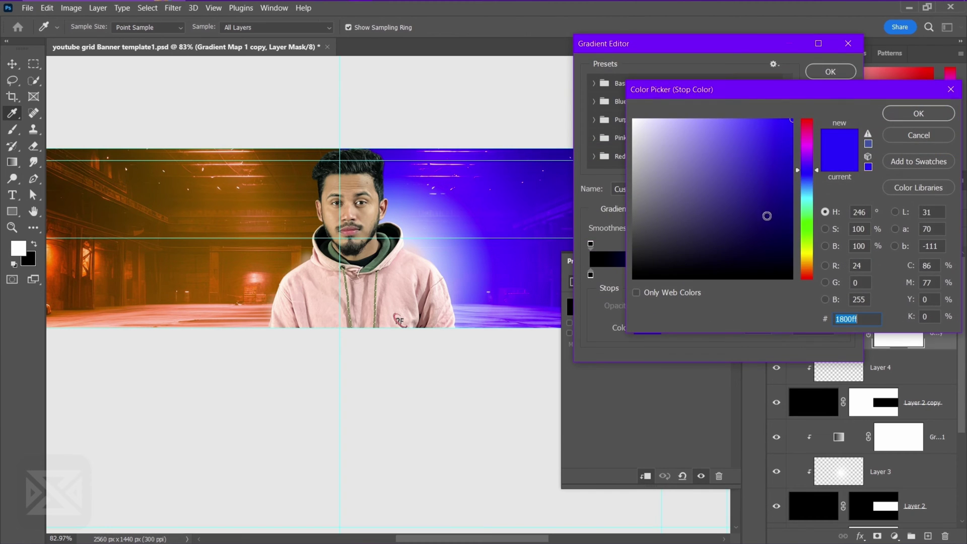
drag(806, 189, 807, 266)
click(907, 114)
double_click(691, 275)
click(907, 113)
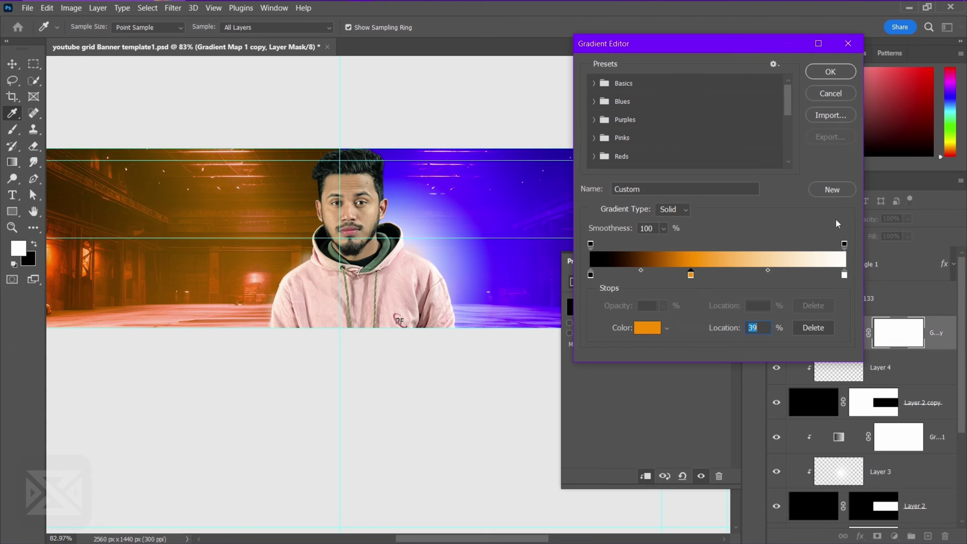
click(831, 72)
Paint a soft glow behind the portrait's orange side on the new clipped layer, using an 877 px white brush at 34% opacity.
click(902, 370)
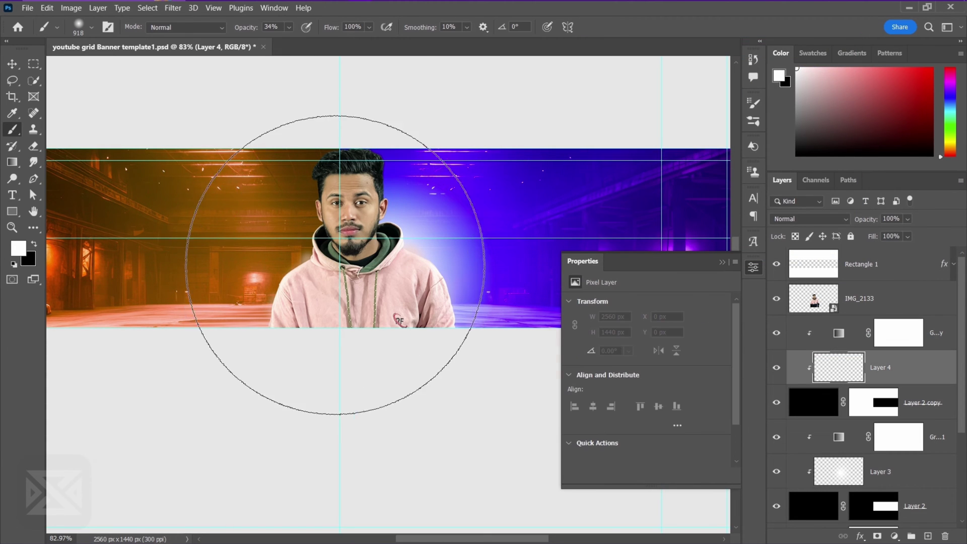
key(bracketleft)
key(bracketleft)
key(bracketleft)
key(bracketleft)
click(335, 265)
key(bracketright)
key(bracketright)
key(bracketright)
key(bracketright)
click(268, 267)
click(327, 275)
key(ctrl+z)
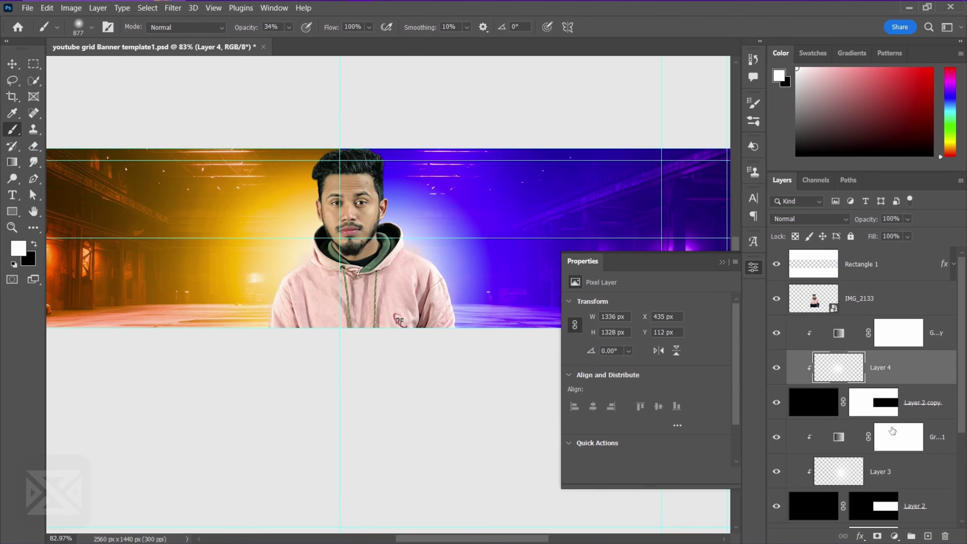
Strengthen the glow behind the portrait with extra dabs on both the purple-side and orange-side glow layers.
click(892, 467)
scroll(409, 199, down, 3)
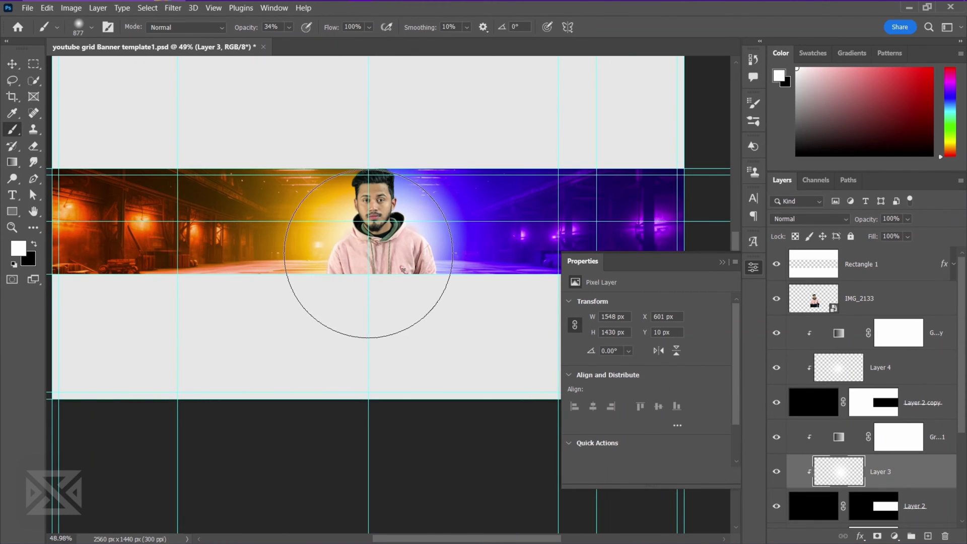
key(alt+bracketright)
click(334, 251)
scroll(421, 327, up, 3)
Apply a Gaussian Blur with a 4.9 pixel radius to the warehouse background image.
click(8, 68)
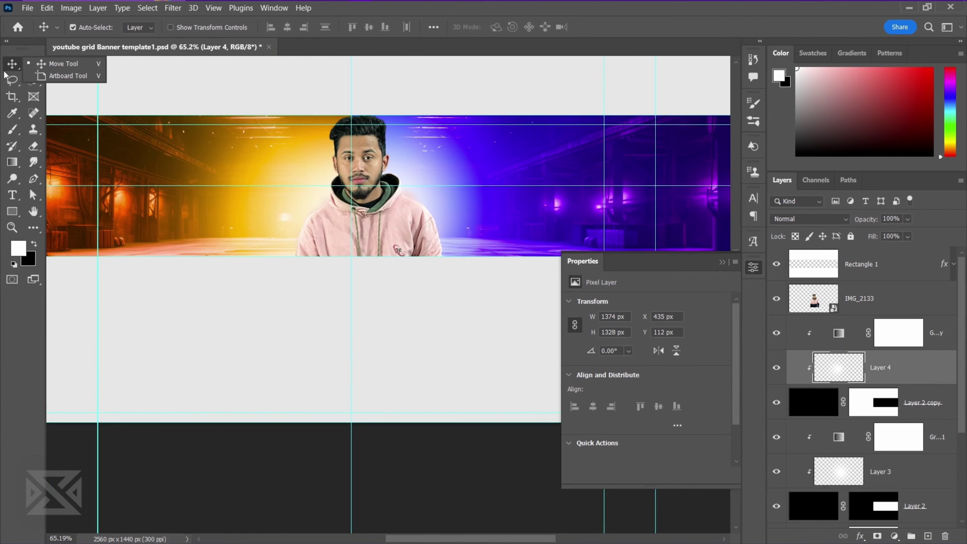
scroll(200, 202, down, 2)
click(201, 213)
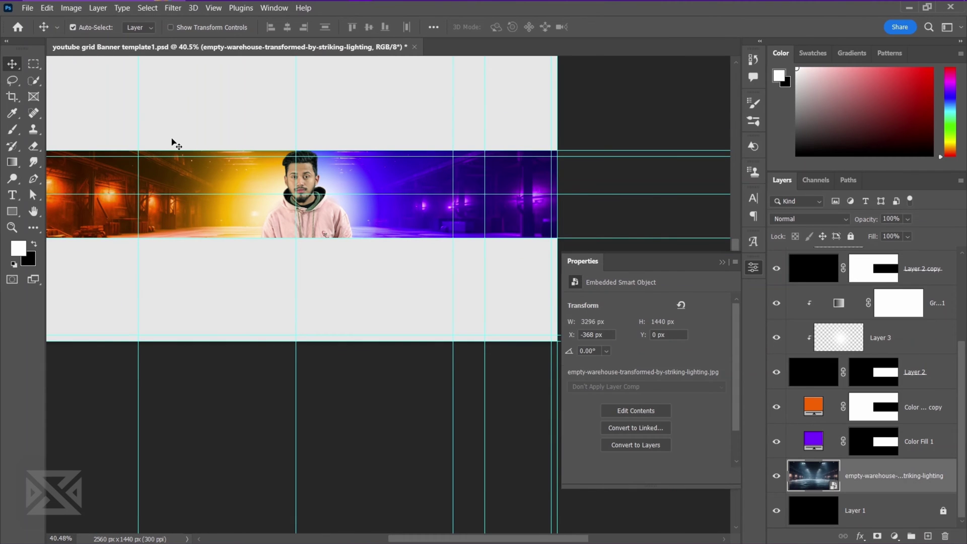
click(173, 8)
mouse_move(186, 158)
click(352, 203)
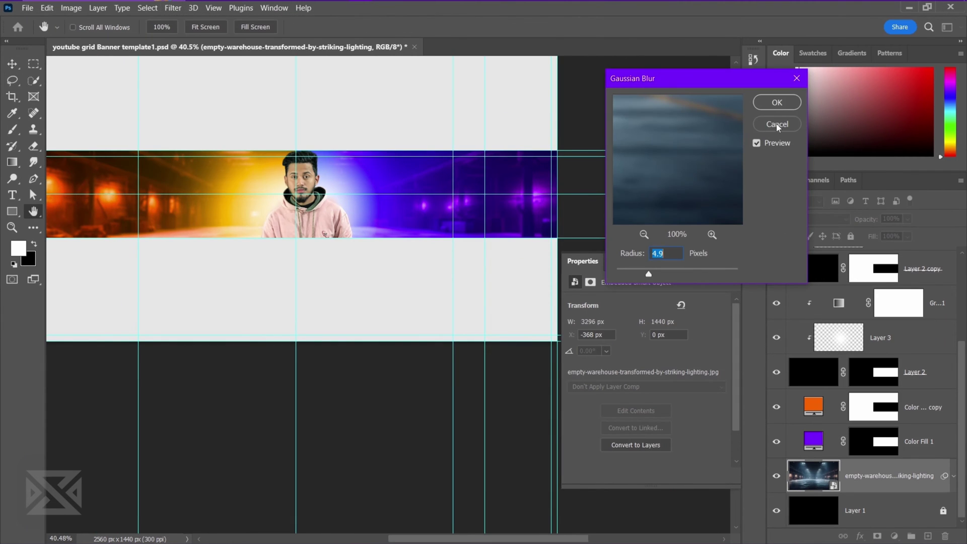
click(777, 104)
drag(268, 202, 402, 246)
click(525, 240)
scroll(911, 309, up, 3)
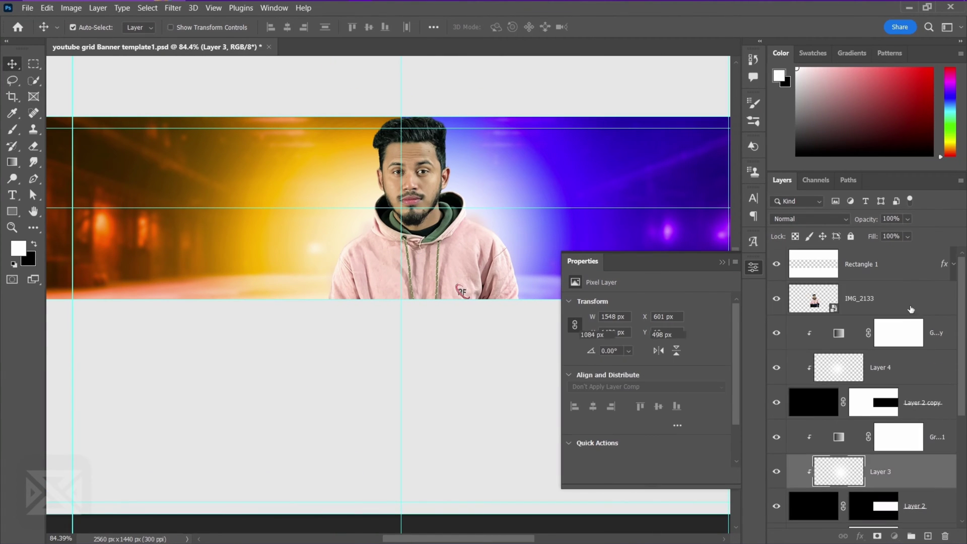
Select the portrait together with the glow and background layers beneath it and nudge them 30 px to the left.
click(911, 309)
scroll(910, 309, down, 3)
shift+click(920, 397)
scroll(920, 400, up, 3)
key(shift+Left)
key(shift+Left)
key(shift+Left)
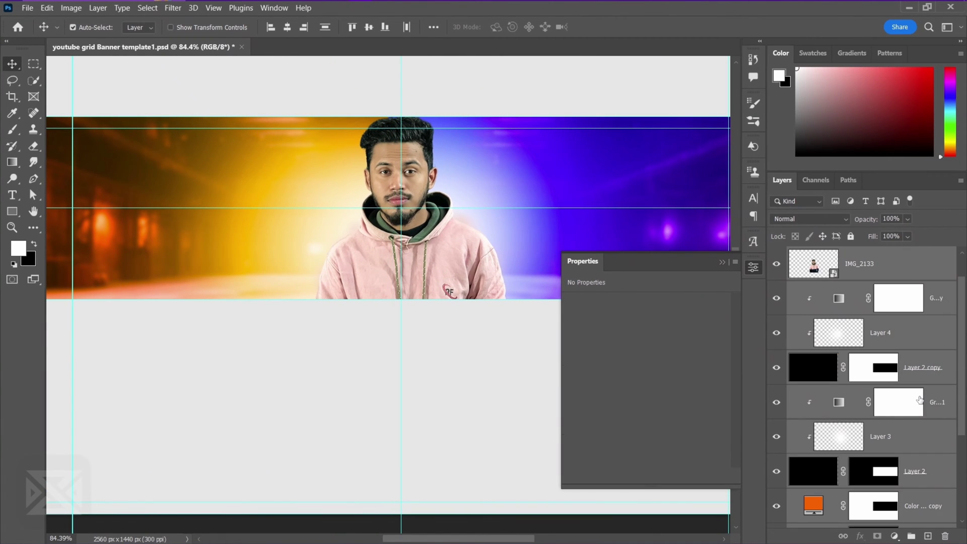
scroll(414, 250, down, 6)
scroll(418, 251, up, 2)
click(454, 369)
scroll(453, 370, up, 2)
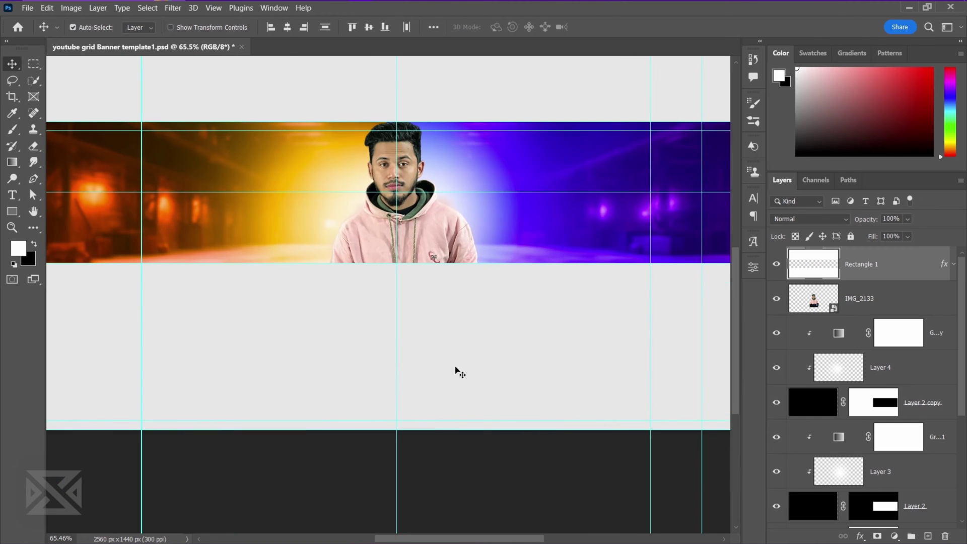
scroll(459, 373, up, 3)
scroll(459, 373, left, 3)
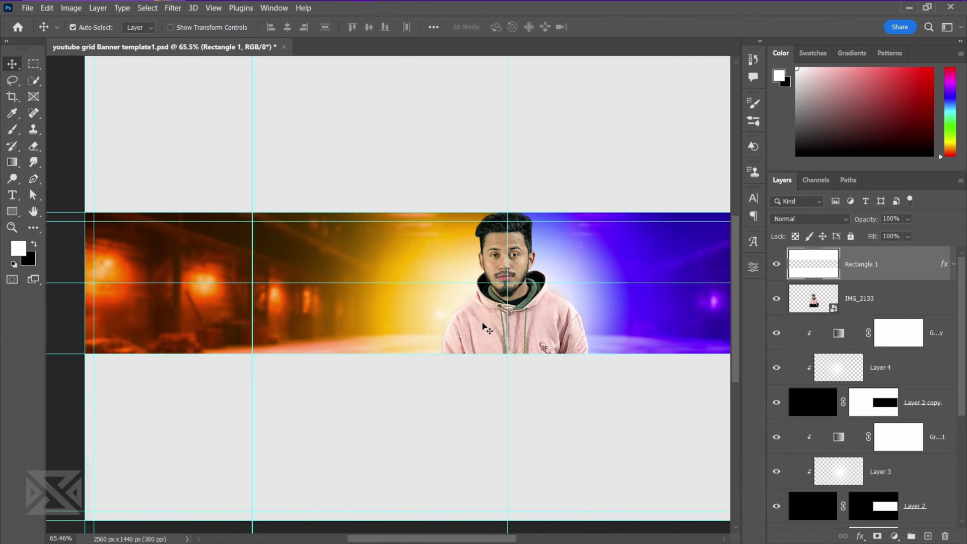
Duplicate the orange glow's base, paint and gradient map layers above the portrait, and delete the duplicated base's layer mask.
click(483, 326)
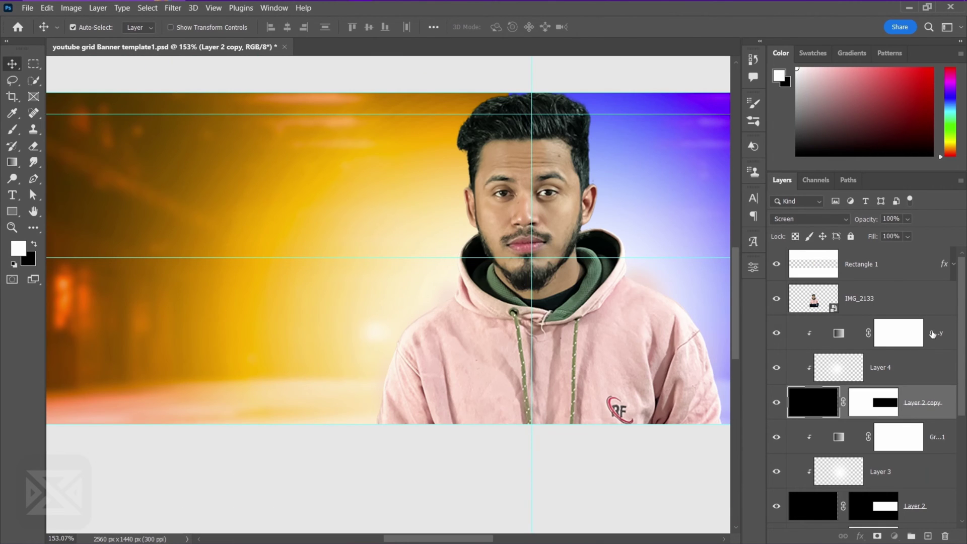
shift+click(932, 333)
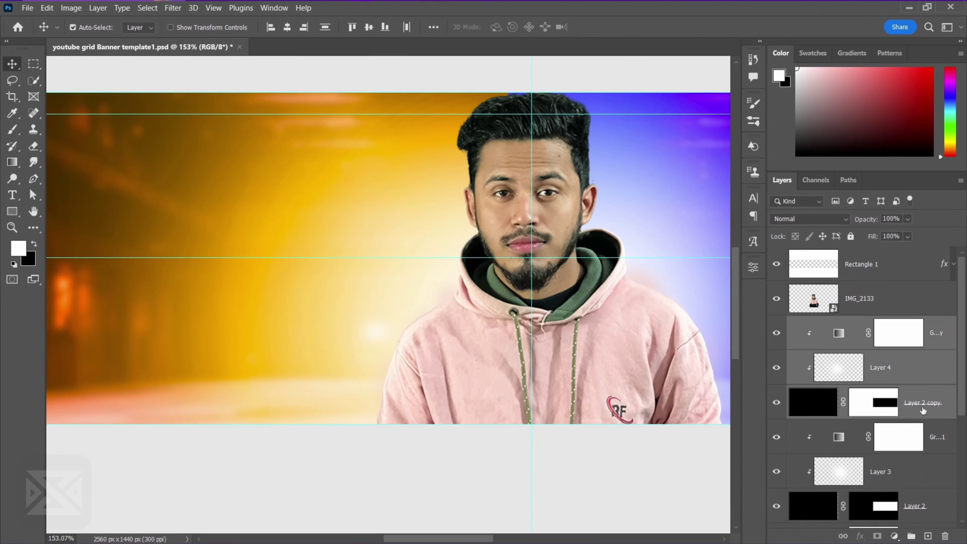
drag(923, 411, 918, 283)
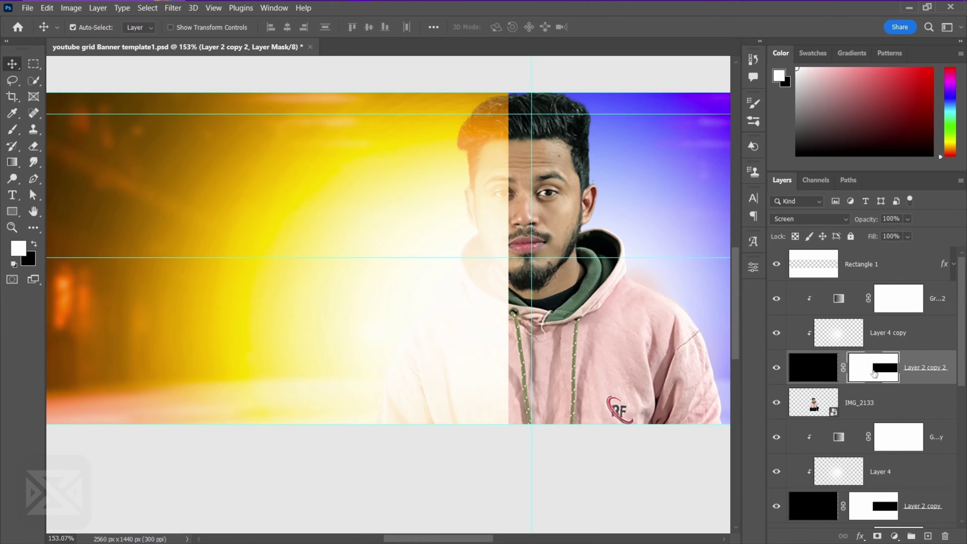
drag(874, 373, 946, 535)
click(567, 220)
Replace the duplicated glow paint layer with a new empty layer clipped to the duplicated black base.
click(875, 342)
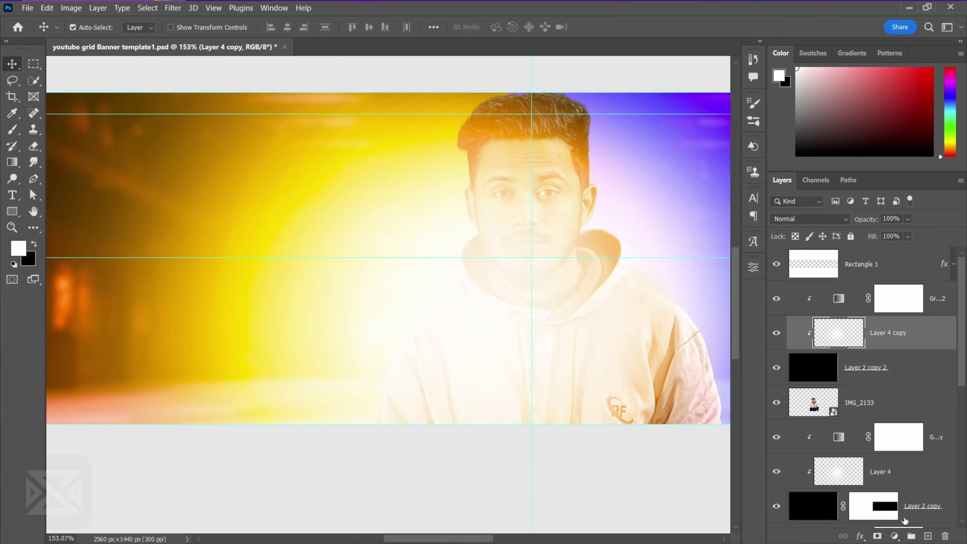
click(944, 537)
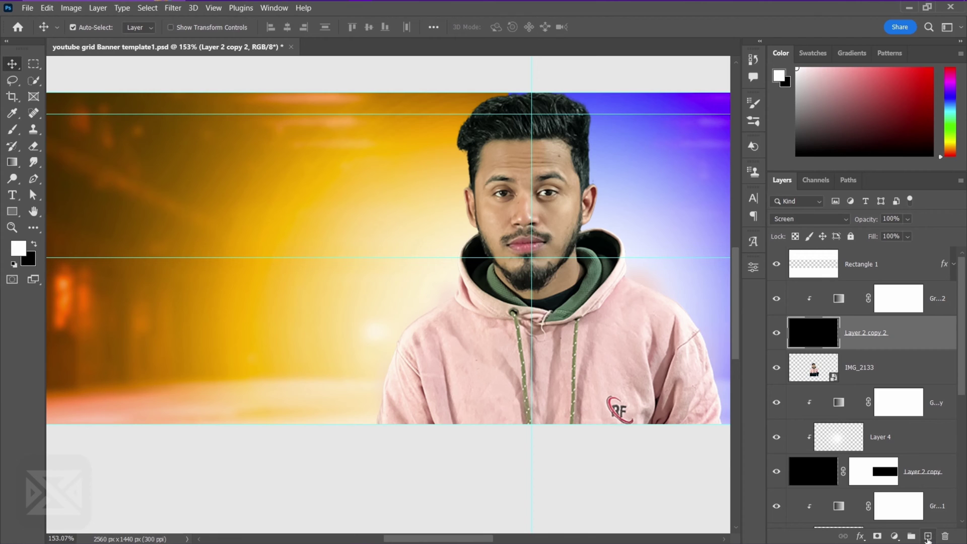
click(928, 537)
Paint a white rim light along the orange-side edge of the hair and ear with a 6 px soft round brush at 80% opacity.
key(b)
right_click(444, 248)
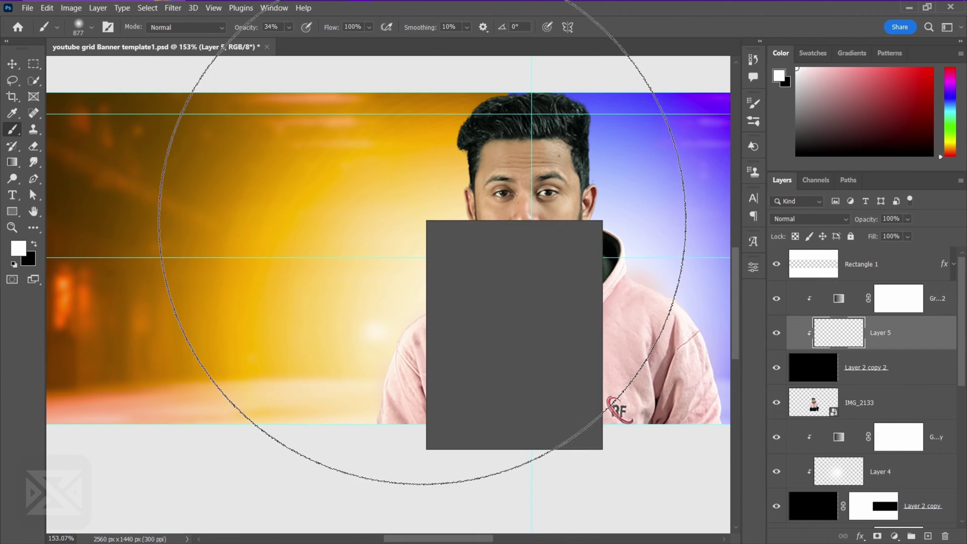
drag(534, 252, 496, 256)
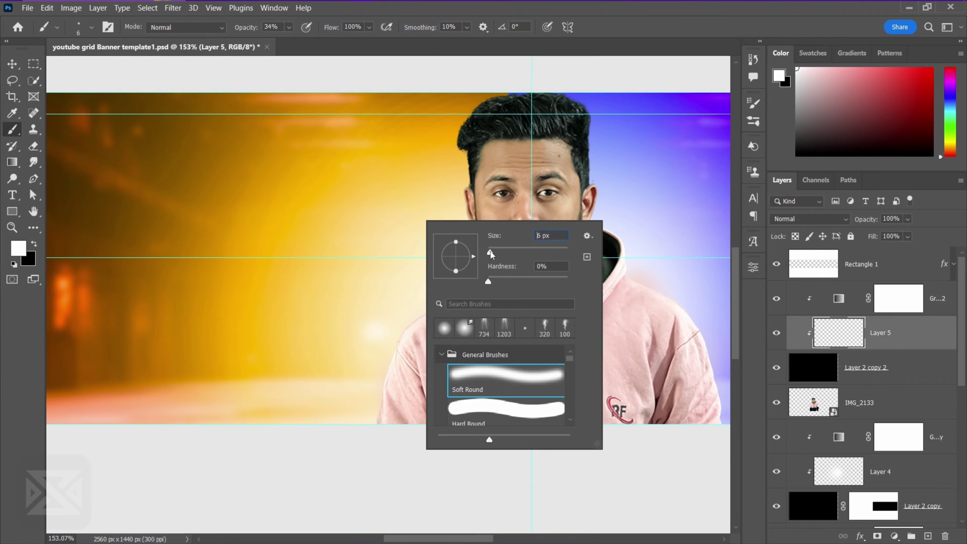
key(Return)
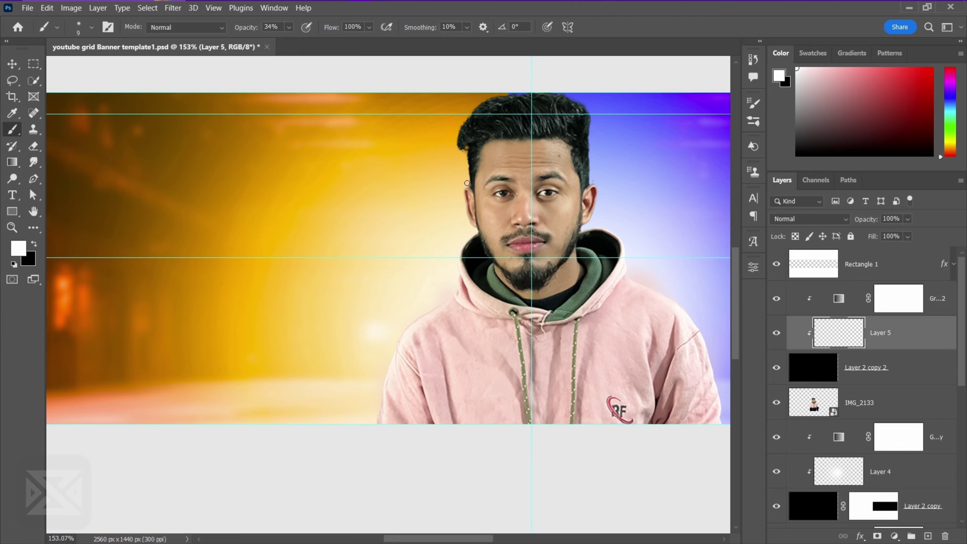
scroll(467, 183, up, 6)
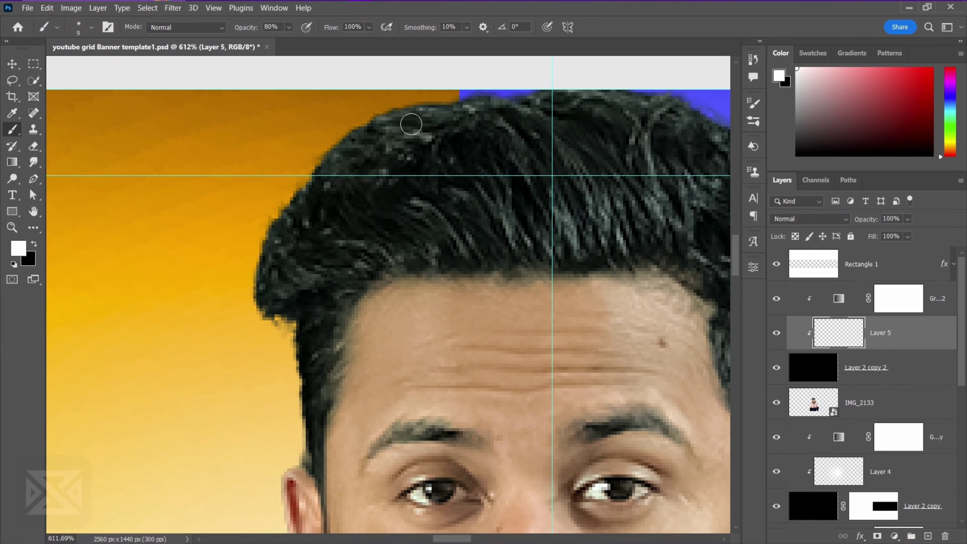
right_click(436, 123)
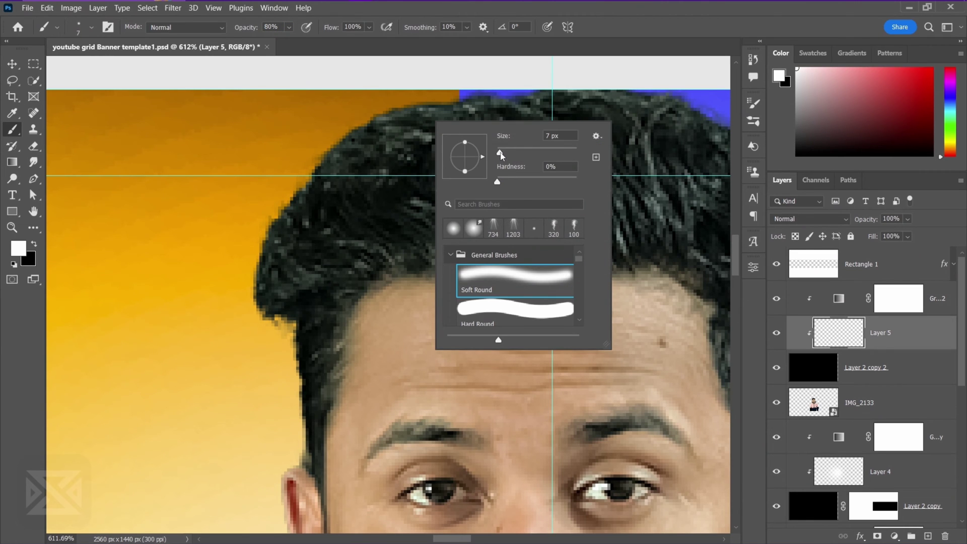
key(Return)
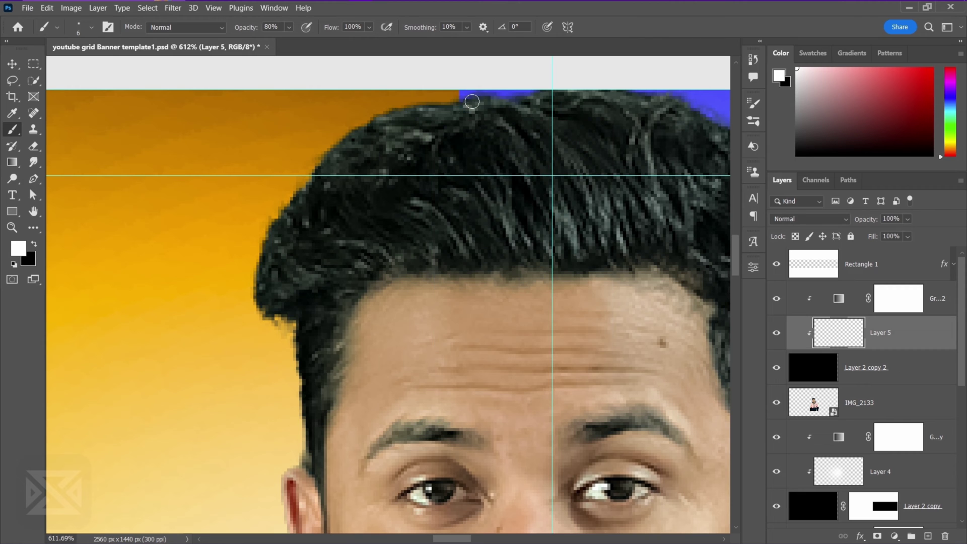
mouse_move(472, 99)
mouse_down()
mouse_move(355, 130)
mouse_move(256, 300)
mouse_move(303, 466)
mouse_up()
mouse_move(304, 466)
mouse_down()
mouse_move(304, 218)
mouse_move(330, 398)
mouse_up()
mouse_move(330, 398)
mouse_down()
mouse_move(313, 183)
mouse_move(239, 310)
mouse_up()
Continue the orange-side rim light down the hood and shoulder, and extend it across the top of the hair.
scroll(239, 310, down, 5)
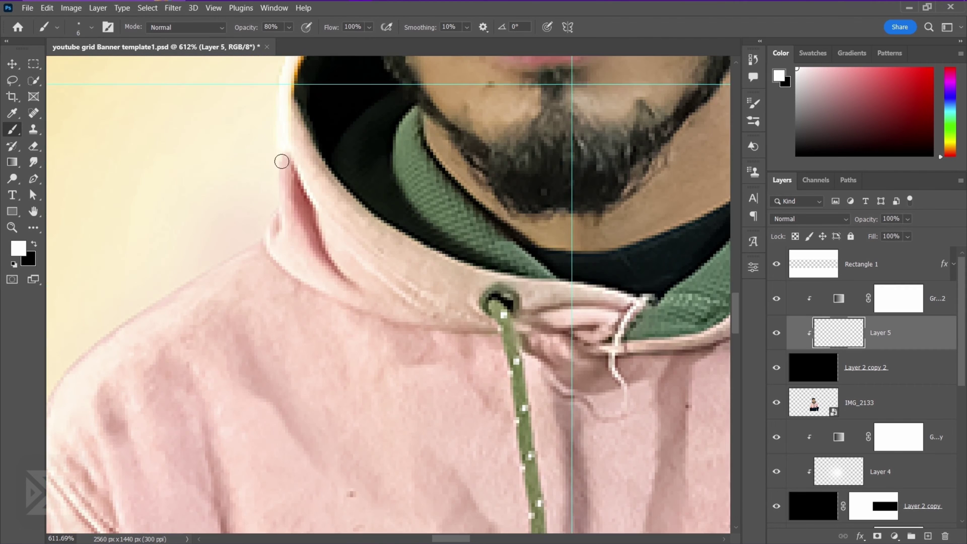
drag(280, 162, 234, 260)
scroll(234, 260, down, 5)
drag(397, 205, 227, 327)
scroll(227, 327, down, 5)
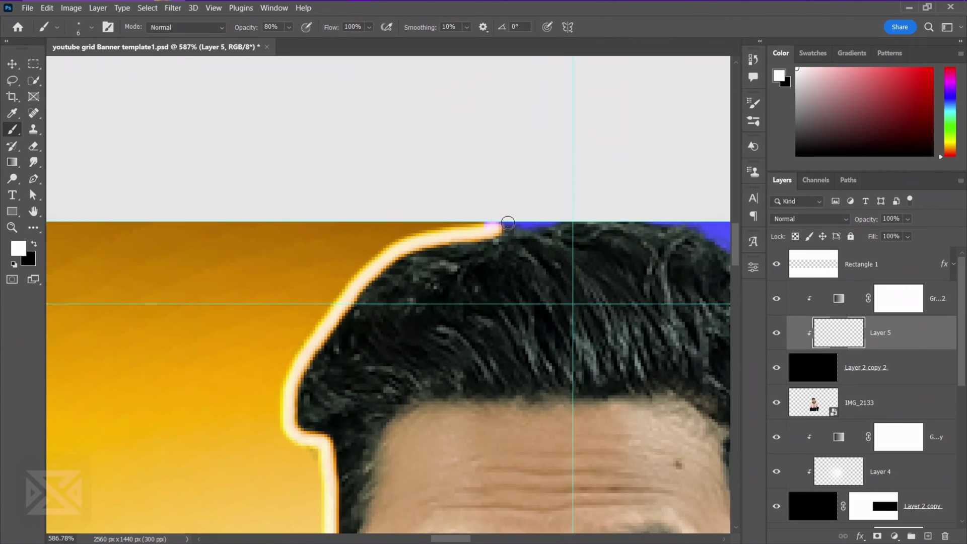
drag(508, 223, 566, 223)
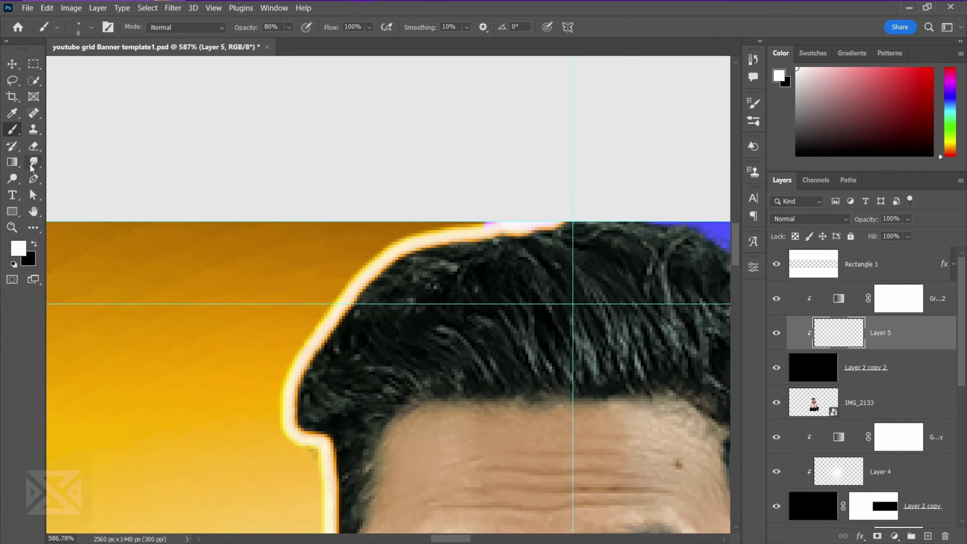
Smudge the orange rim light inward at the top of the hair with an 8 px Smudge brush at 50% strength.
click(33, 163)
drag(467, 262, 563, 237)
key(bracketleft)
key(bracketleft)
key(bracketleft)
key(bracketleft)
mouse_move(438, 258)
mouse_down()
mouse_move(542, 273)
mouse_move(475, 253)
mouse_move(443, 274)
mouse_up()
drag(341, 323, 410, 317)
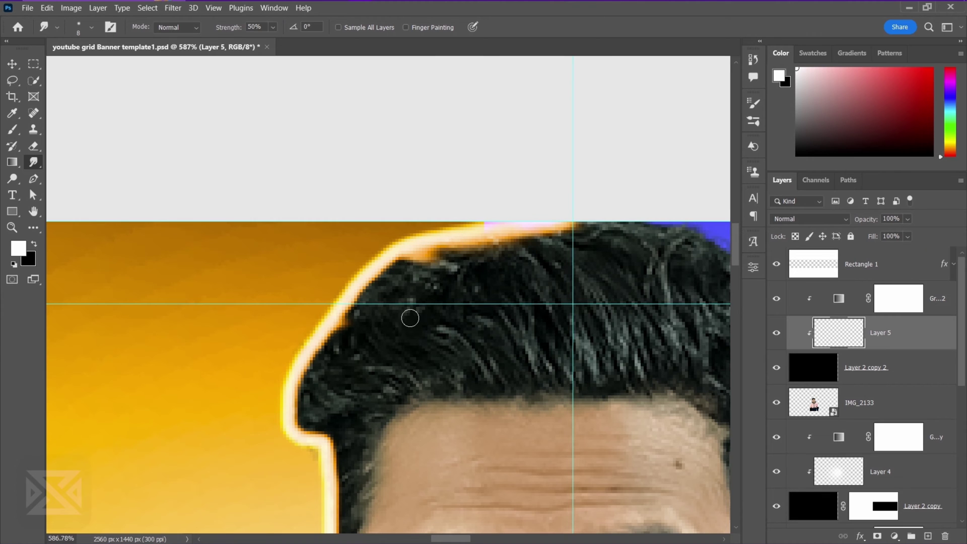
Smudge the orange rim light deeper into the side of the hair down to the temple with a 23 px brush.
key(bracketright)
key(bracketright)
key(bracketright)
key(bracketright)
key(bracketright)
drag(393, 264, 453, 276)
drag(370, 294, 460, 336)
drag(322, 423, 369, 401)
scroll(383, 424, down, 5)
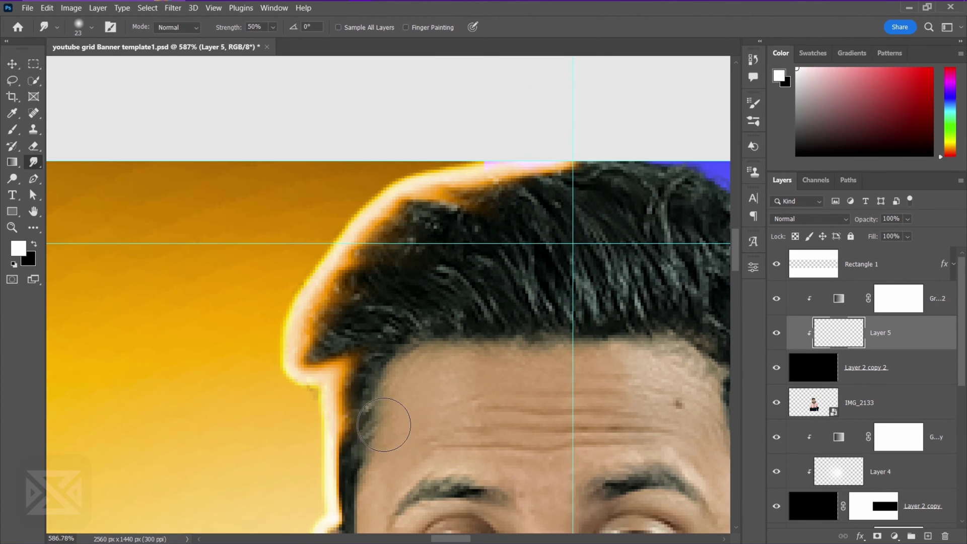
scroll(341, 273, up, 3)
scroll(340, 273, down, 6)
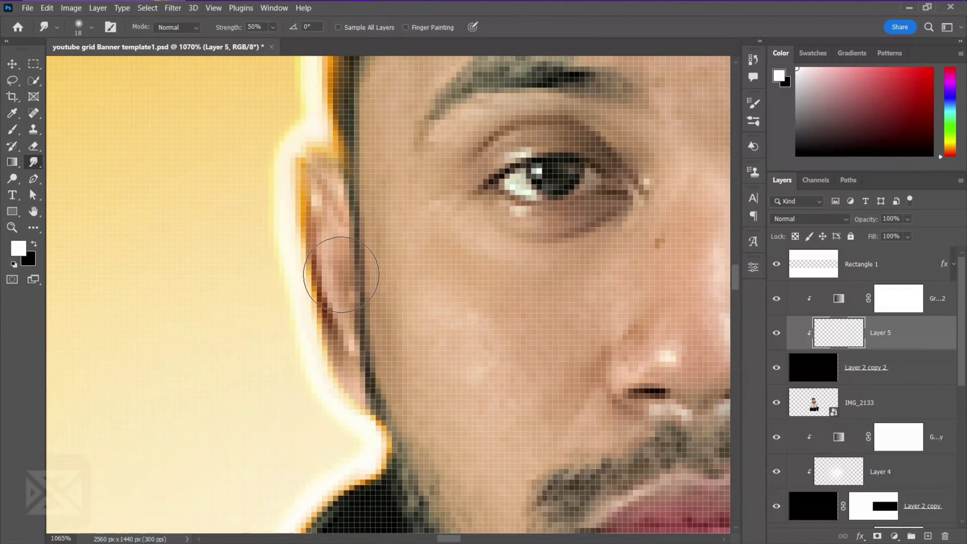
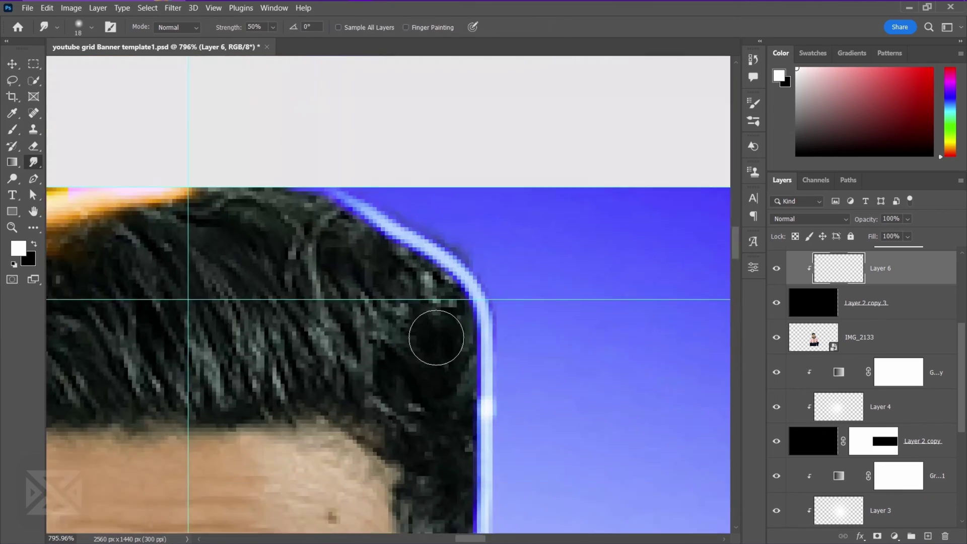
Smudge the blue rim light on Layer 6 into the purple side of the hair with a 20 px brush.
scroll(439, 336, up, 4)
scroll(508, 384, down, 10)
scroll(488, 384, up, 2)
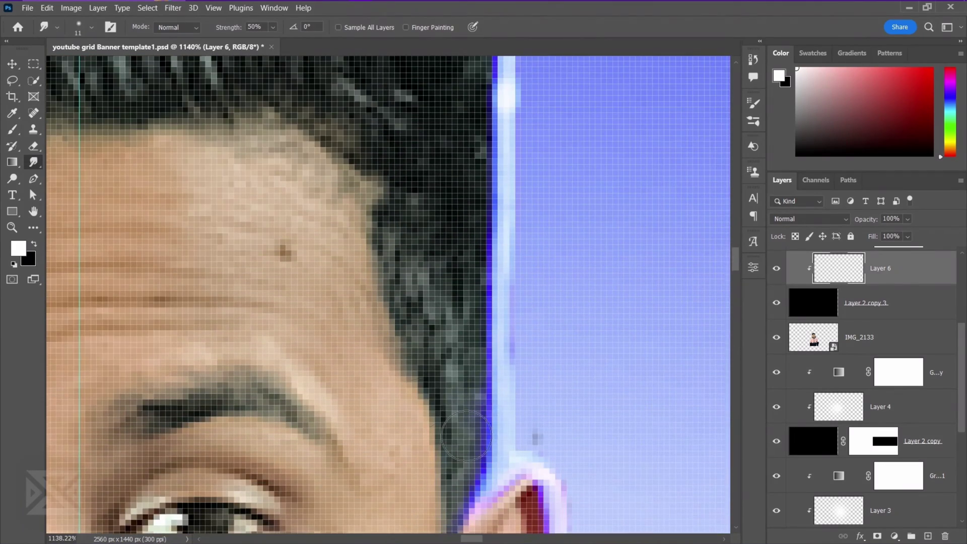
key(bracketright)
scroll(432, 331, up, 2)
scroll(413, 252, up, 1)
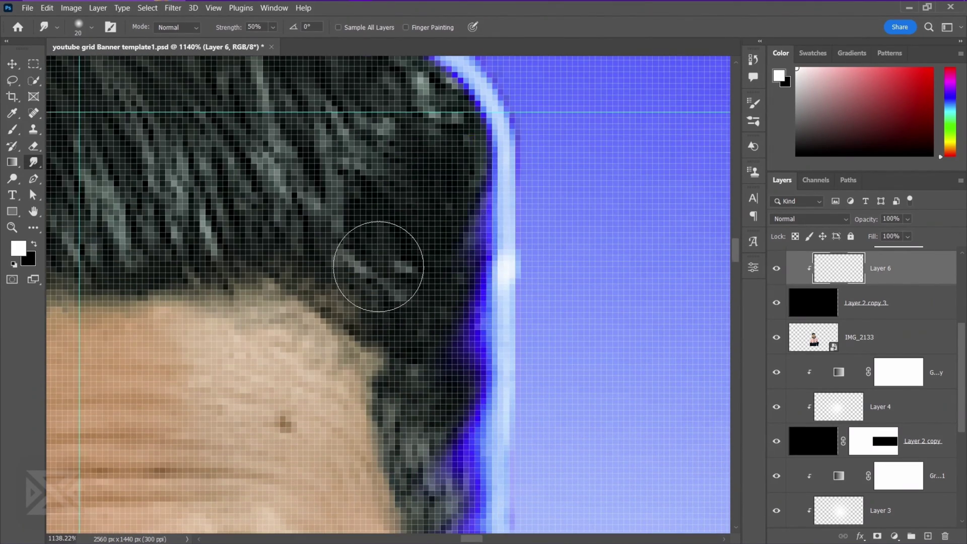
scroll(363, 237, up, 1)
scroll(332, 202, up, 1)
key(bracketleft)
key(bracketleft)
scroll(470, 421, down, 3)
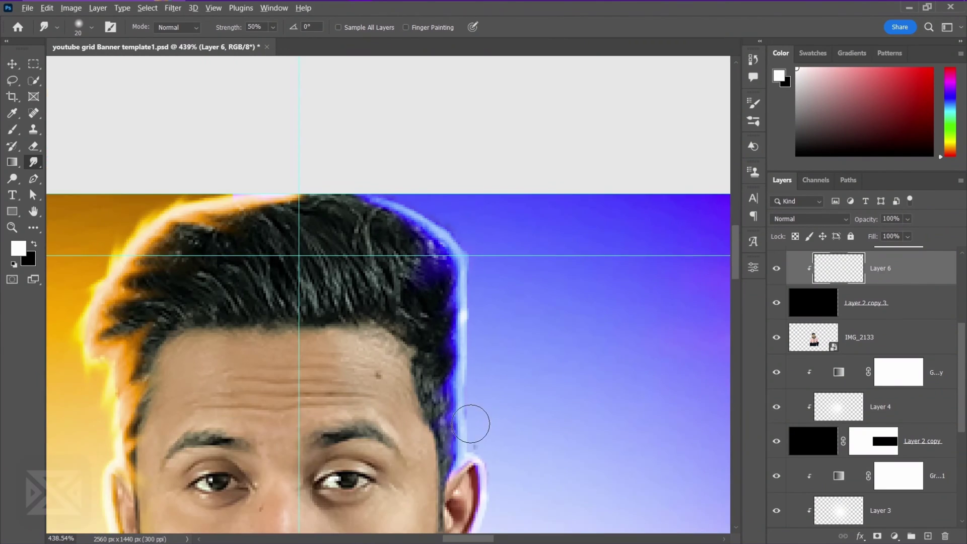
Pull fine strands out of the blue rim light along the hair's outer edge with a 10 px Smudge brush.
scroll(466, 368, up, 1)
scroll(467, 447, up, 1)
scroll(430, 425, up, 1)
mouse_move(430, 425)
mouse_down()
mouse_move(416, 402)
mouse_move(422, 307)
mouse_move(390, 254)
mouse_move(319, 226)
mouse_move(400, 206)
mouse_up()
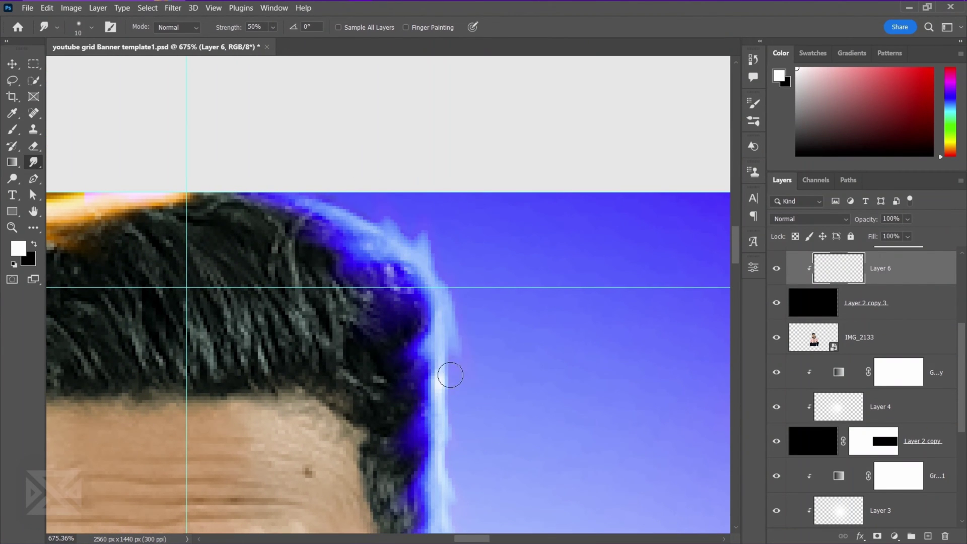
scroll(450, 375, down, 1)
scroll(473, 446, down, 1)
Smudge the blue rim light into the purple-side ear, cheek and jawline.
scroll(438, 443, up, 4)
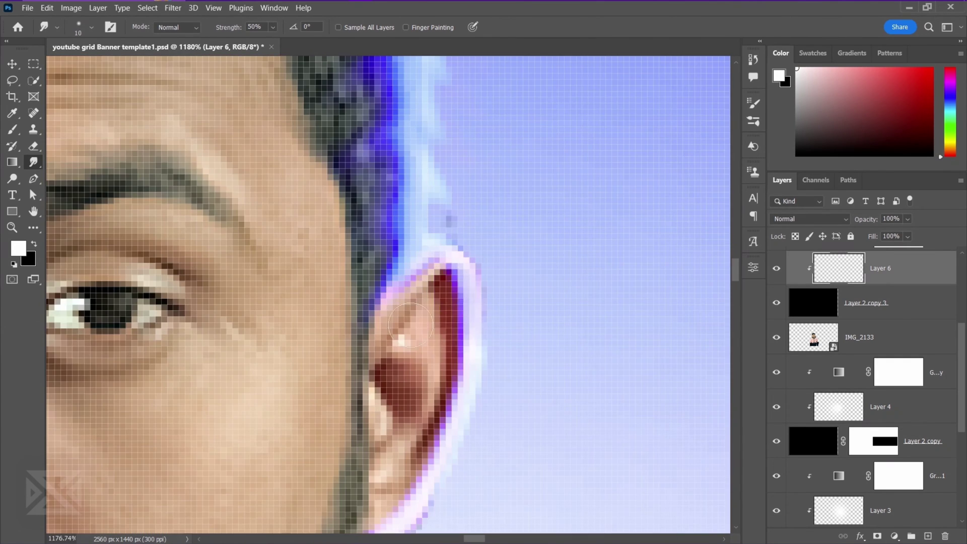
scroll(377, 357, down, 2)
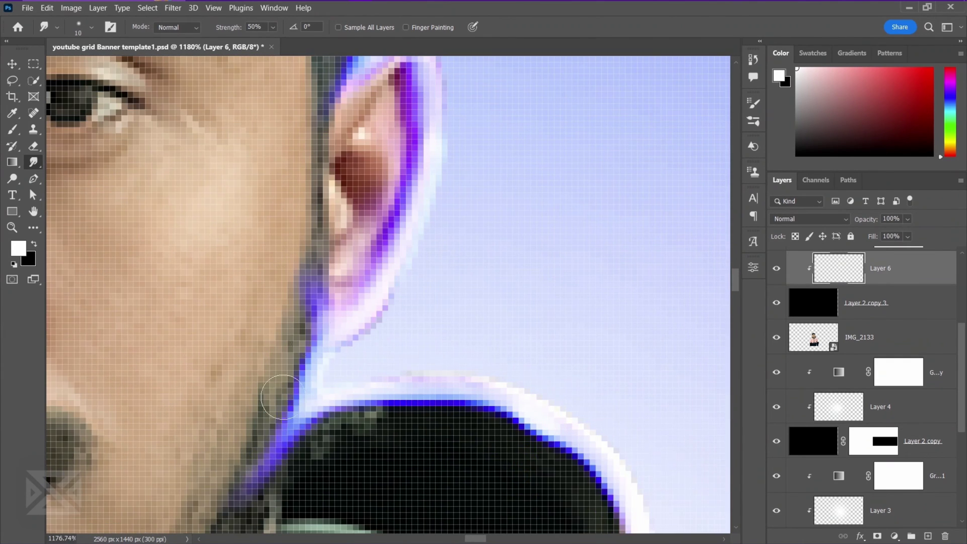
scroll(291, 216, down, 1)
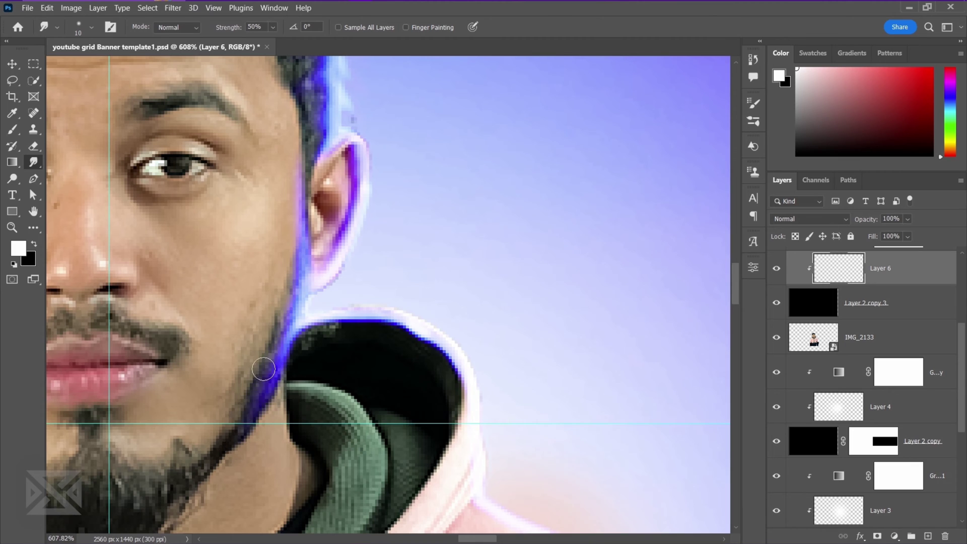
scroll(267, 333, up, 2)
key(bracketright)
scroll(327, 410, down, 4)
scroll(312, 384, up, 3)
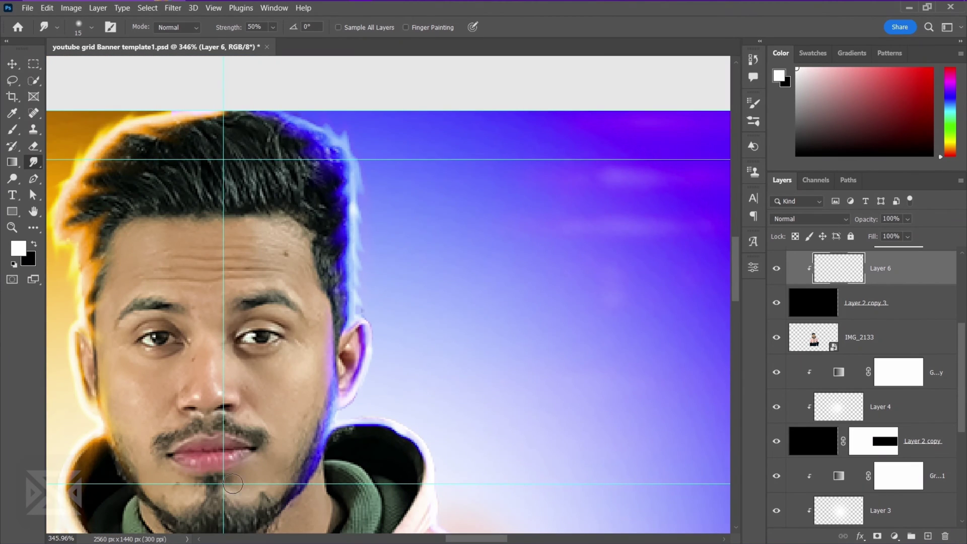
Smudge the orange rim light near the jaw on Layer 5.
scroll(853, 402, up, 3)
click(863, 337)
drag(135, 482, 126, 453)
scroll(194, 422, up, 2)
Smudge the blue rim light on Layer 6 into the purple-side hood opening and shoulder with a 15 px brush.
click(857, 437)
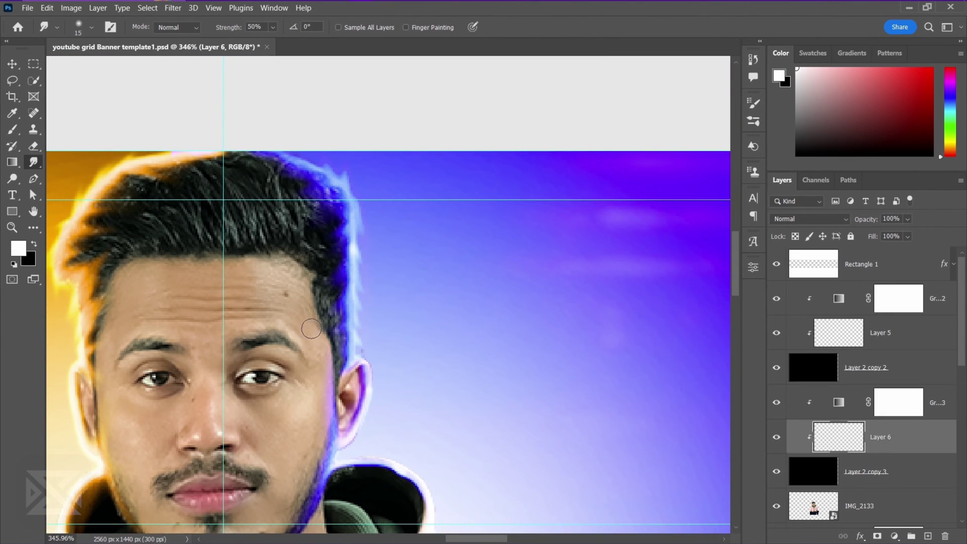
scroll(365, 400, down, 4)
scroll(371, 395, up, 2)
mouse_move(406, 300)
mouse_down()
mouse_move(403, 328)
mouse_move(437, 378)
mouse_up()
scroll(462, 418, down, 2)
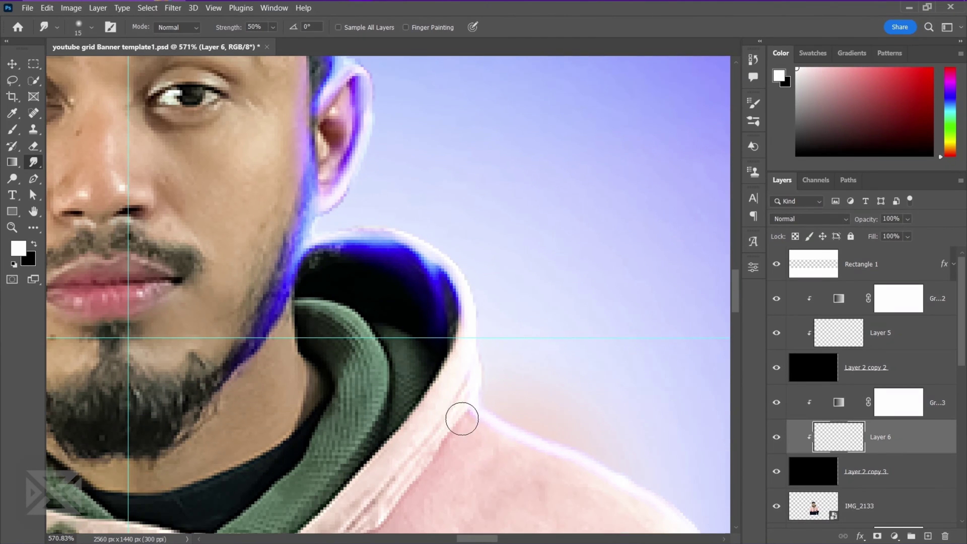
drag(559, 441, 287, 252)
Soften the blue rim light further around the hood and shoulder with a larger Smudge brush.
key(bracketright)
key(bracketright)
key(bracketright)
mouse_move(453, 383)
mouse_down()
mouse_move(420, 209)
mouse_move(460, 365)
mouse_up()
scroll(445, 385, down, 4)
scroll(317, 347, up, 4)
mouse_move(317, 347)
mouse_down()
mouse_move(341, 311)
mouse_move(268, 337)
mouse_move(313, 334)
mouse_move(285, 315)
mouse_up()
Blend the blue rim light further into the purple side of the hair, using 19 px and 30 px Smudge brushes.
key(bracketleft)
key(bracketleft)
scroll(211, 378, up, 4)
drag(234, 212, 143, 99)
scroll(143, 99, down, 6)
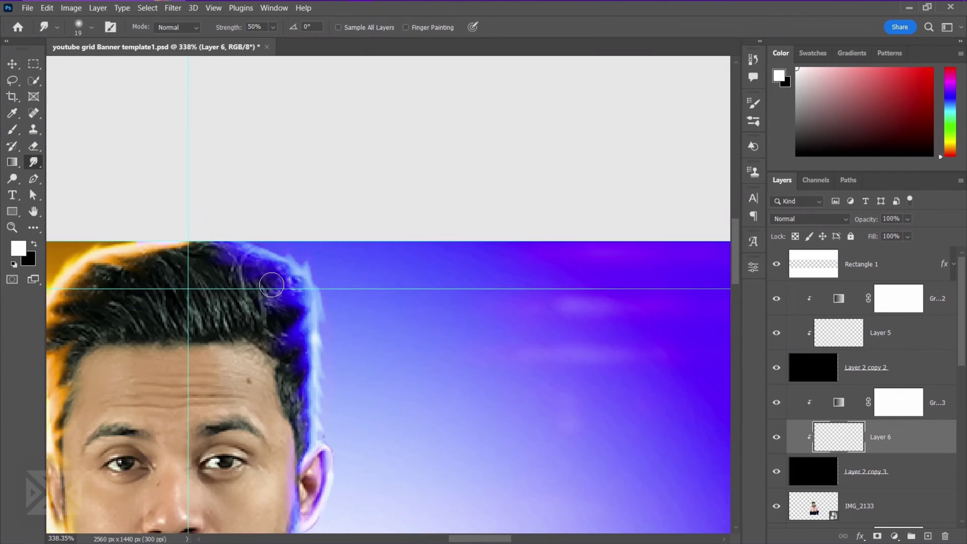
scroll(252, 306, left, 3)
key(bracketright)
key(bracketright)
key(bracketright)
drag(435, 303, 430, 355)
scroll(433, 373, down, 7)
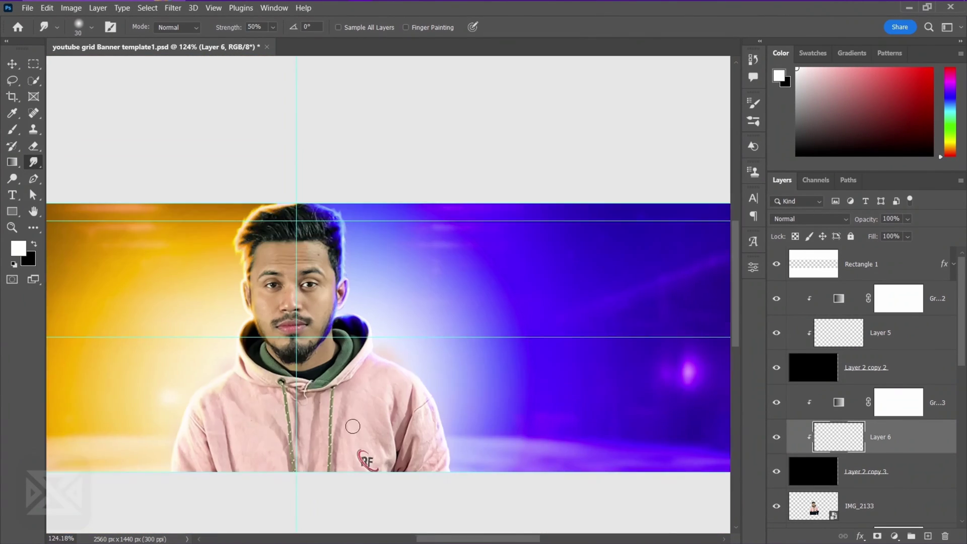
Paint a blue highlight along the purple side of the hoodie's green inner collar and start smudging it inward.
scroll(437, 485, up, 6)
key(bracketright)
key(bracketright)
key(bracketright)
key(bracketright)
scroll(462, 447, up, 3)
click(12, 130)
click(33, 162)
scroll(341, 392, up, 3)
mouse_move(283, 330)
mouse_down()
mouse_move(282, 426)
mouse_move(221, 484)
mouse_up()
Adjust the Smudge brush size and blend the blue highlight across the green collar fabric.
key(bracketleft)
key(bracketleft)
key(bracketleft)
key(bracketleft)
key(bracketleft)
key(bracketleft)
key(bracketleft)
key(bracketright)
key(bracketright)
key(bracketright)
key(bracketright)
key(bracketright)
mouse_move(270, 424)
mouse_down()
mouse_move(189, 509)
mouse_move(264, 338)
mouse_up()
scroll(233, 499, down, 5)
scroll(235, 421, up, 5)
Paint an orange highlight on Layer 5 along the orange side of the hoodie's green inner collar.
click(12, 129)
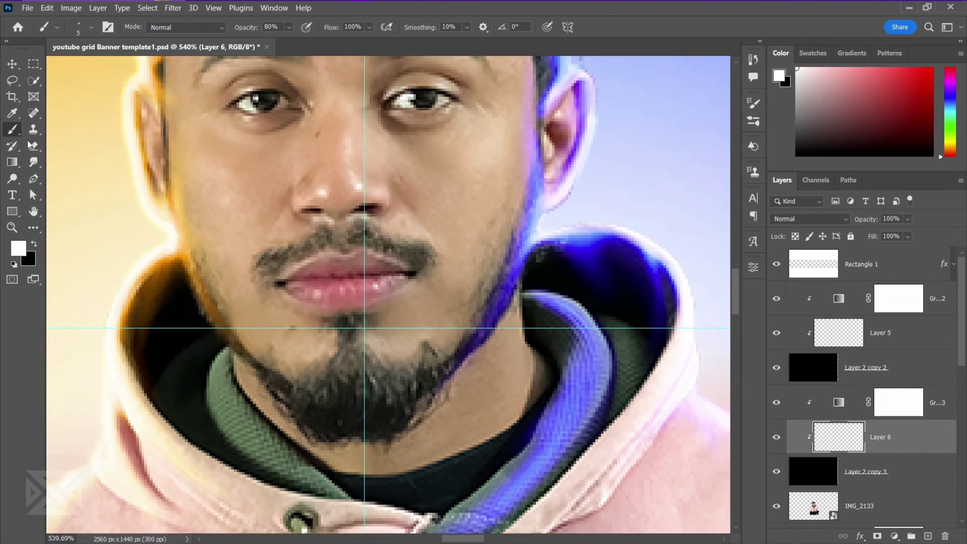
click(877, 338)
drag(222, 383, 281, 453)
click(33, 162)
scroll(244, 399, up, 4)
Smudge the orange collar highlight outward across the green fabric with a 14 px brush.
drag(202, 347, 344, 515)
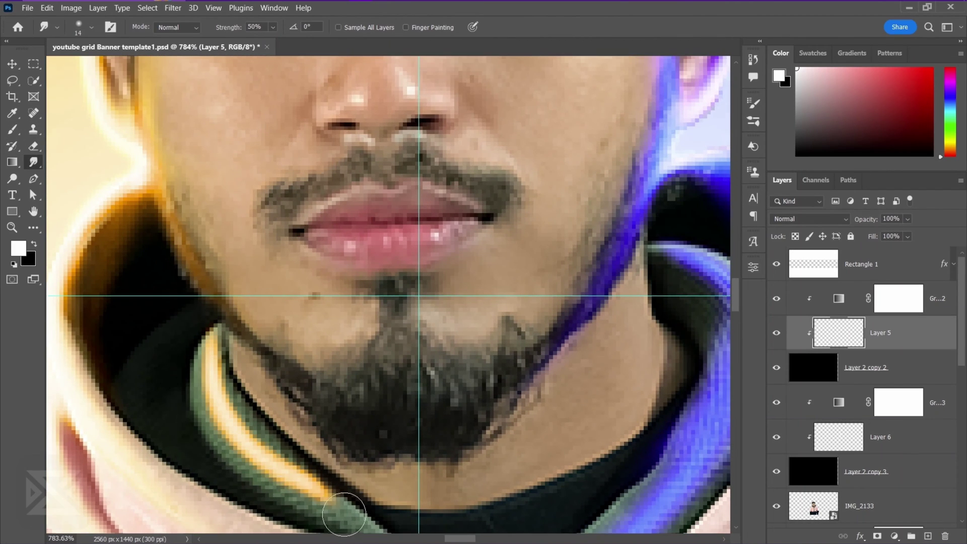
scroll(344, 515, down, 2)
mouse_move(204, 288)
mouse_down()
mouse_move(184, 329)
mouse_move(301, 408)
mouse_up()
drag(252, 307, 432, 470)
drag(205, 254, 206, 284)
scroll(238, 358, down, 6)
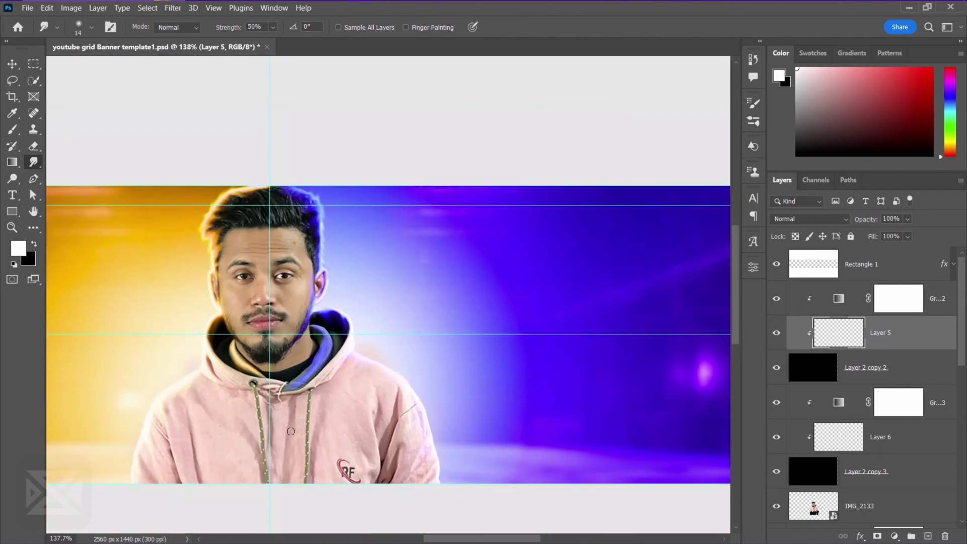
Undo the last stroke on Layer 6 and paint a fresh highlight along the purple side of the inner collar with a resized brush.
scroll(300, 343, up, 5)
click(881, 436)
key(b)
right_click(348, 282)
key(Escape)
scroll(392, 266, up, 2)
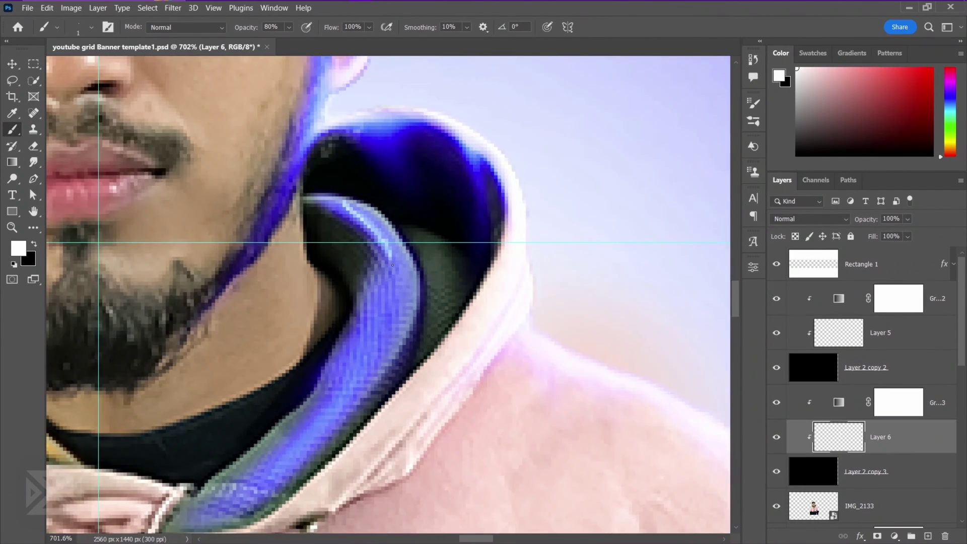
key(ctrl+z)
right_click(384, 351)
drag(446, 346, 449, 345)
alt+right_click(384, 233)
mouse_move(334, 202)
mouse_down()
mouse_move(356, 372)
mouse_move(288, 443)
mouse_up()
Smudge the new blue highlight along the curve of the inner collar.
click(33, 162)
mouse_move(289, 443)
mouse_down()
mouse_move(350, 388)
mouse_move(398, 212)
mouse_up()
key(ctrl+0)
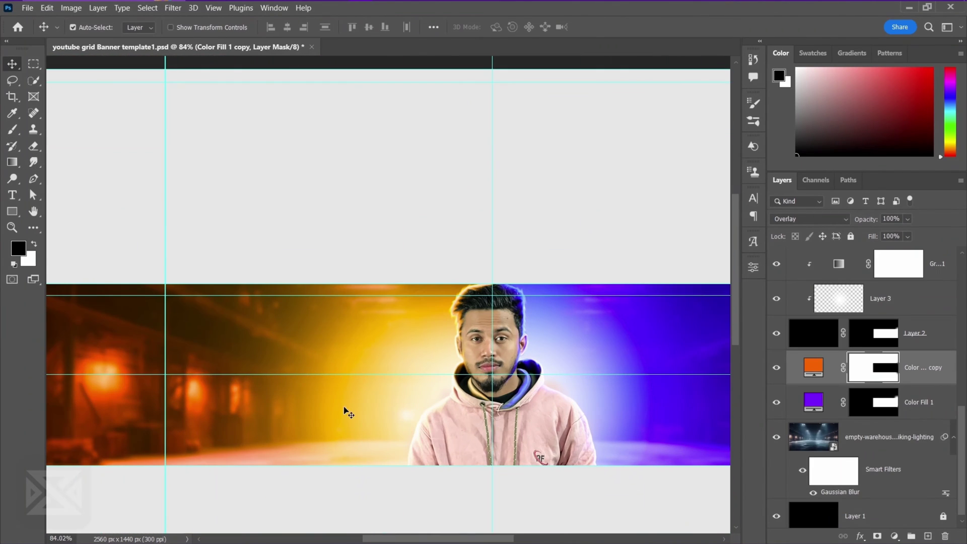
Add a text layer reading "youtube" on the orange side of the banner, directly above the topmost gradient map.
click(12, 195)
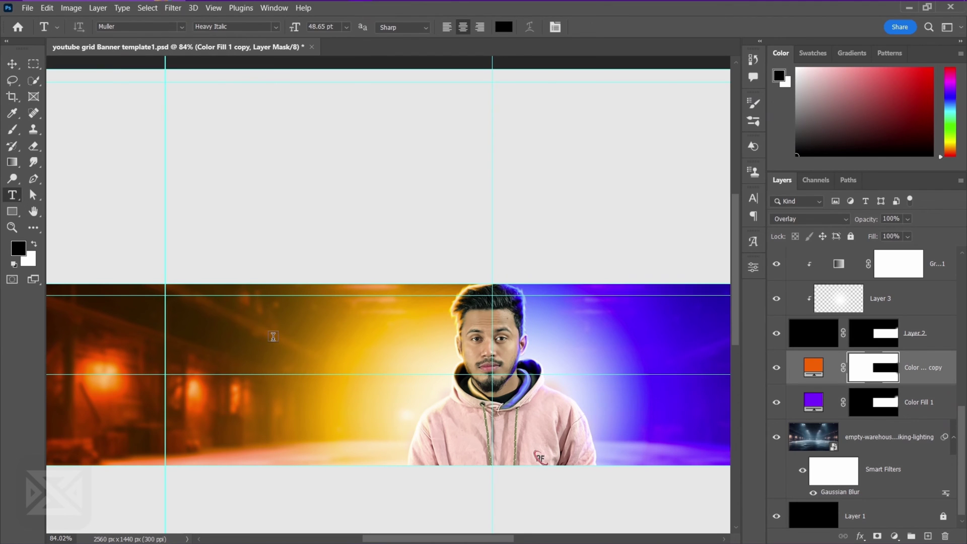
scroll(874, 447, up, 5)
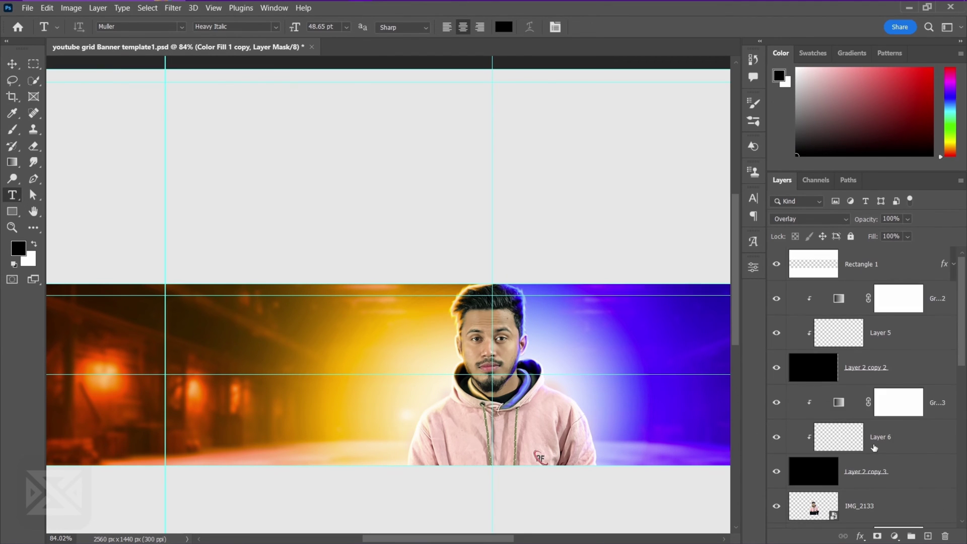
click(851, 305)
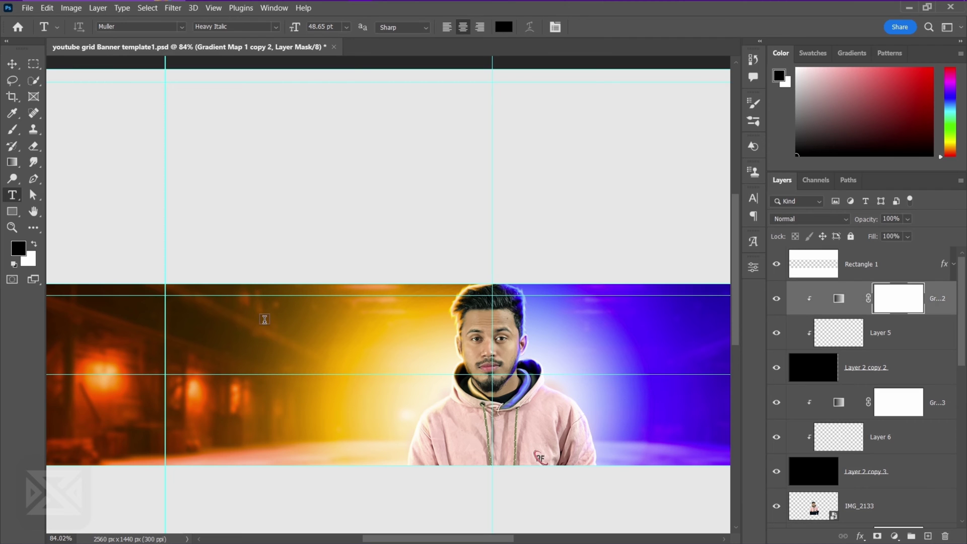
click(265, 320)
drag(385, 362, 473, 382)
text(youtube)
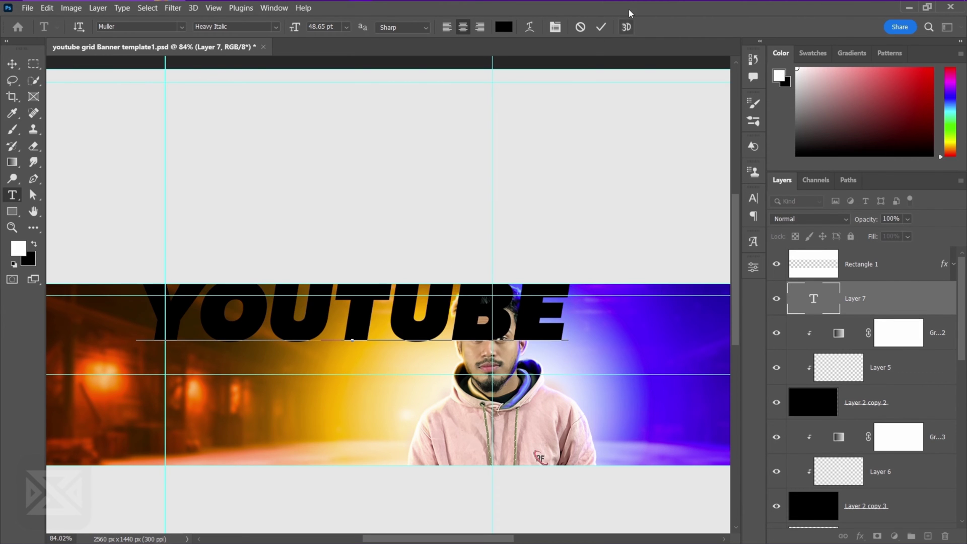
click(601, 27)
Reduce the YOUTUBE text to a font size of 10 pt.
click(754, 202)
drag(614, 230, 579, 233)
click(12, 64)
Duplicate the YOUTUBE text further down the orange side and change copies to read "banner" and "tempate".
drag(354, 330, 343, 458)
double_click(321, 343)
text(banner)
key(ctrl+Return)
double_click(322, 370)
text(tempate)
key(ctrl+Return)
Change the lowest text copy to read "psd editable".
scroll(290, 375, up, 1)
double_click(351, 390)
text(psd editable)
key(ctrl+Return)
Extend the YOUTUBE text so it reads "youtube channel".
key(v)
click(378, 307)
double_click(378, 308)
key(End)
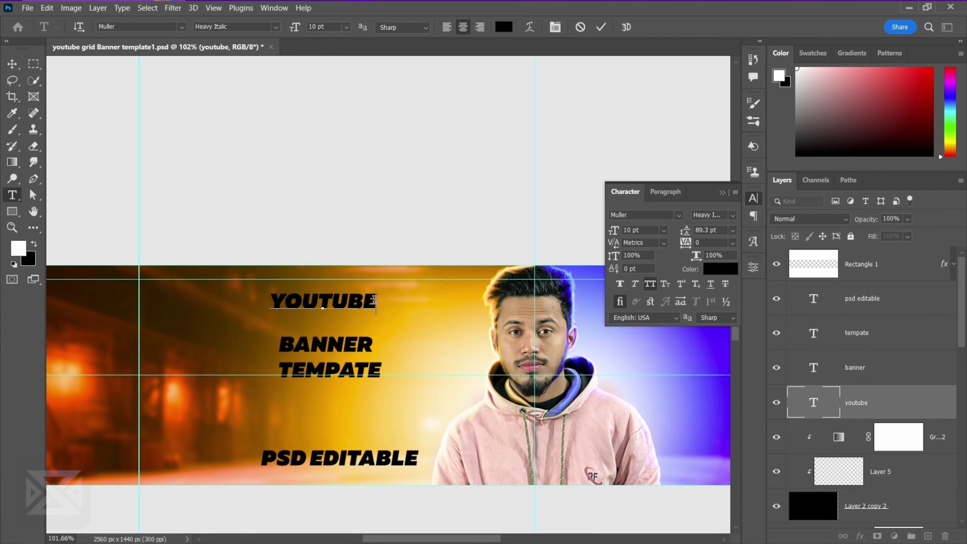
text(channel)
key(ctrl+Return)
Set the font of both the BANNER and TEMPATE text layers to Tungsten Bold.
click(363, 347)
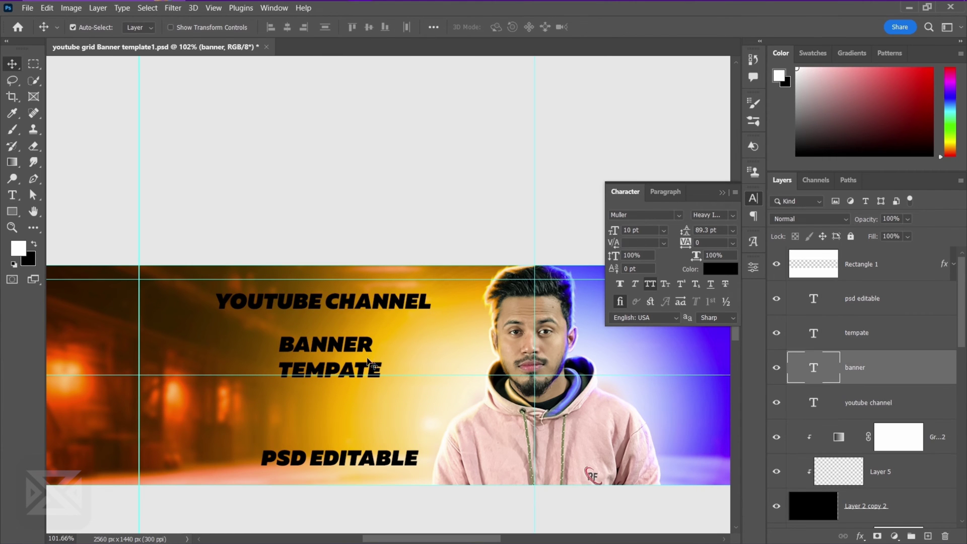
shift+click(367, 367)
click(679, 215)
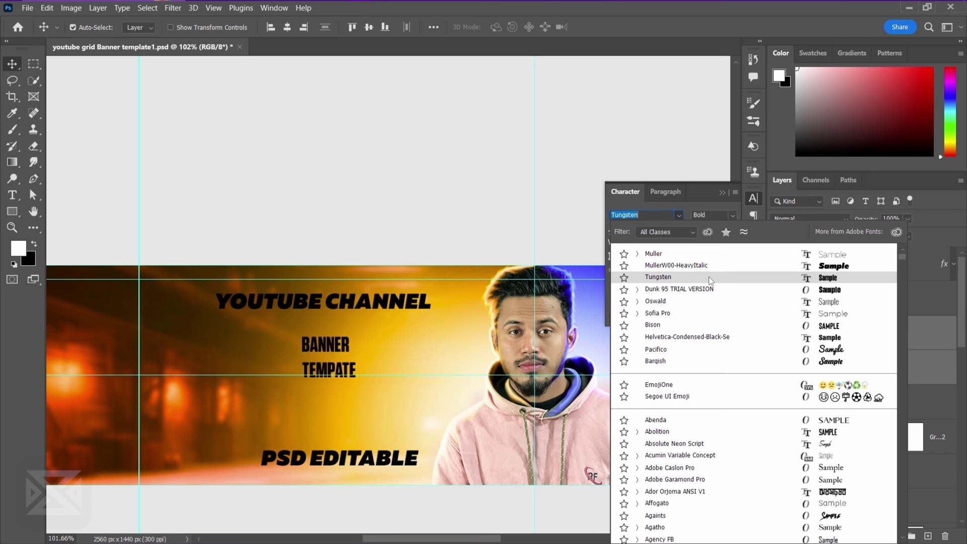
scroll(712, 322, down, 10)
scroll(705, 352, down, 20)
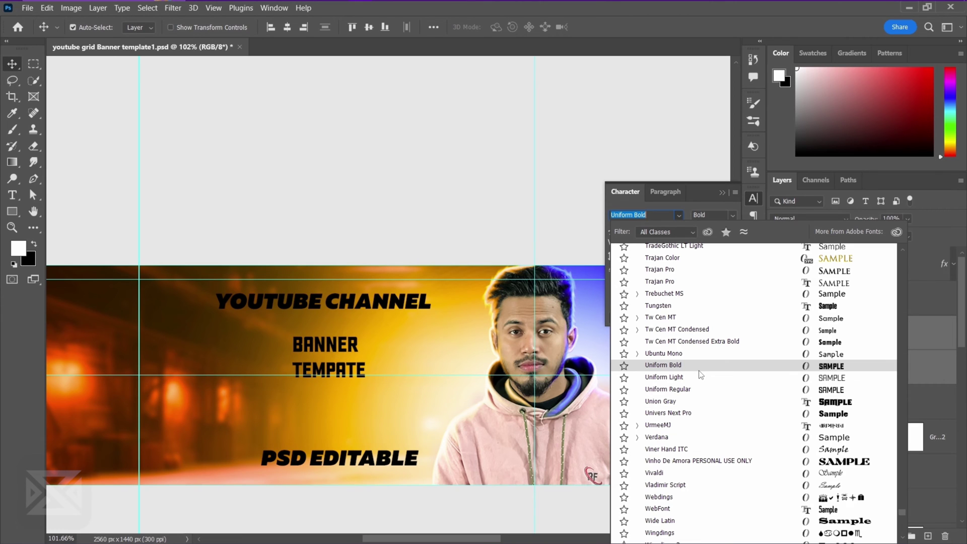
key(Up)
key(Up)
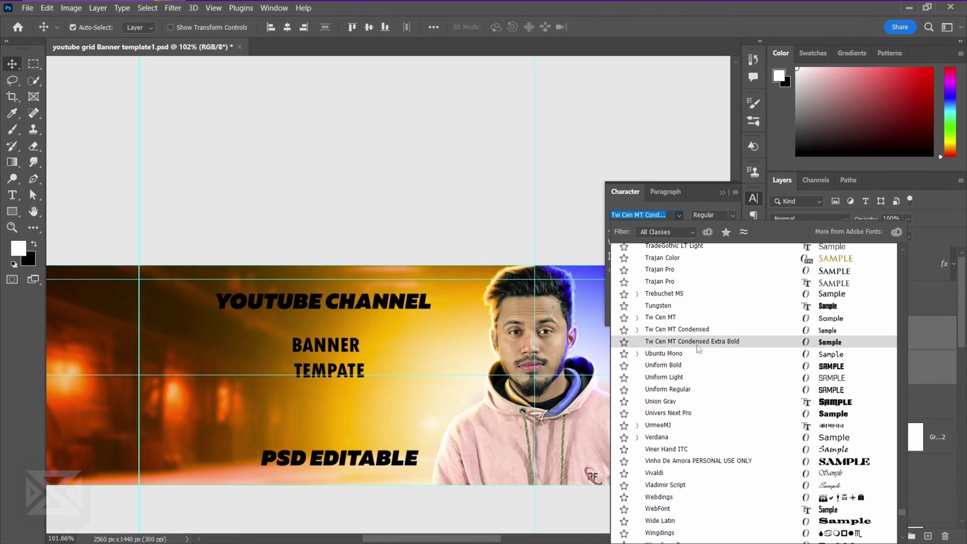
click(689, 308)
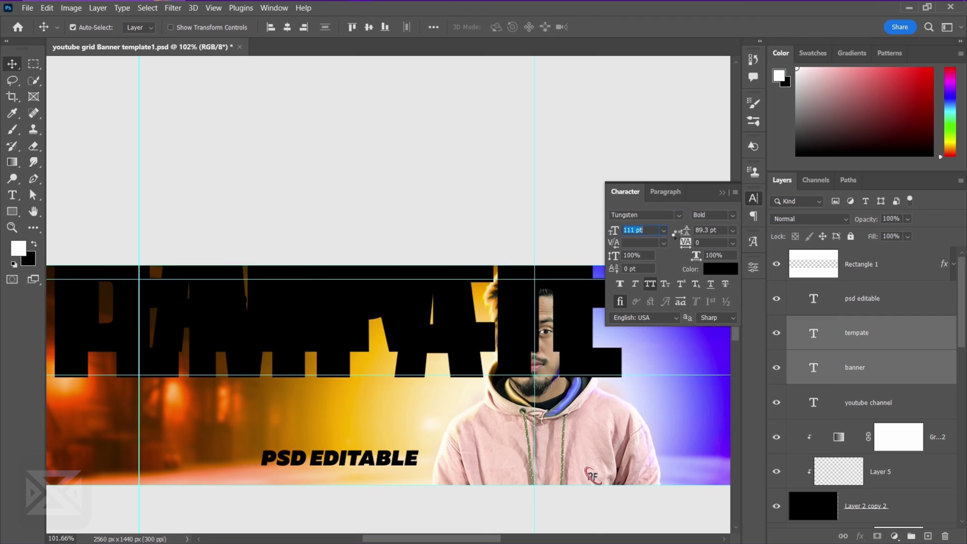
Set the BANNER and TEMPATE text size to 50 pt, then reduce it slightly and reposition both words.
text(50)
key(Return)
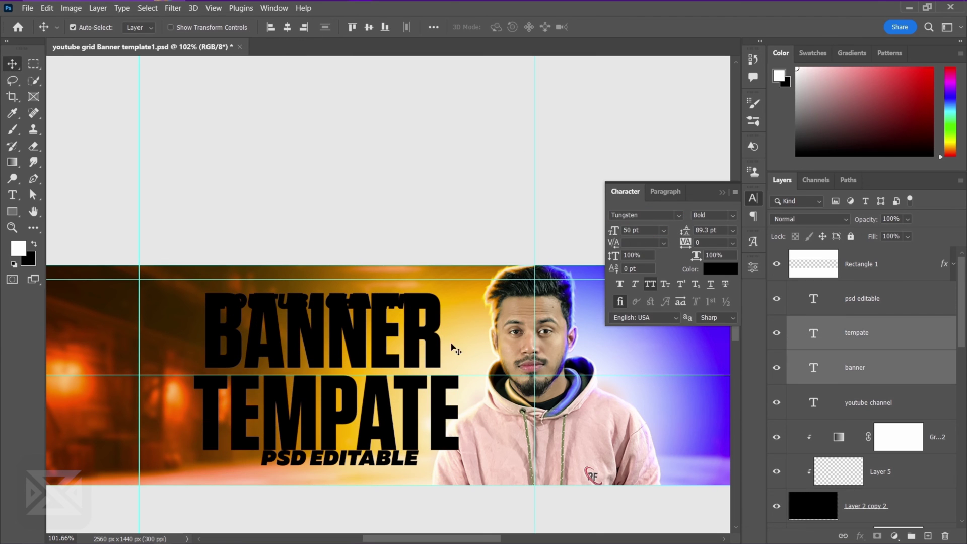
drag(616, 231, 606, 232)
drag(411, 434, 406, 426)
Scale the BANNER text to line up with the width of TEMPATE and tighten the gap between the two words.
click(353, 342)
key(ctrl+t)
drag(227, 339, 217, 340)
key(Return)
drag(414, 403, 413, 412)
click(414, 419)
Move PSD EDITABLE just beneath TEMPATE and set its font to Muller ExtraBold Italic.
scroll(414, 418, up, 1)
drag(375, 471, 363, 472)
click(643, 215)
text(mull)
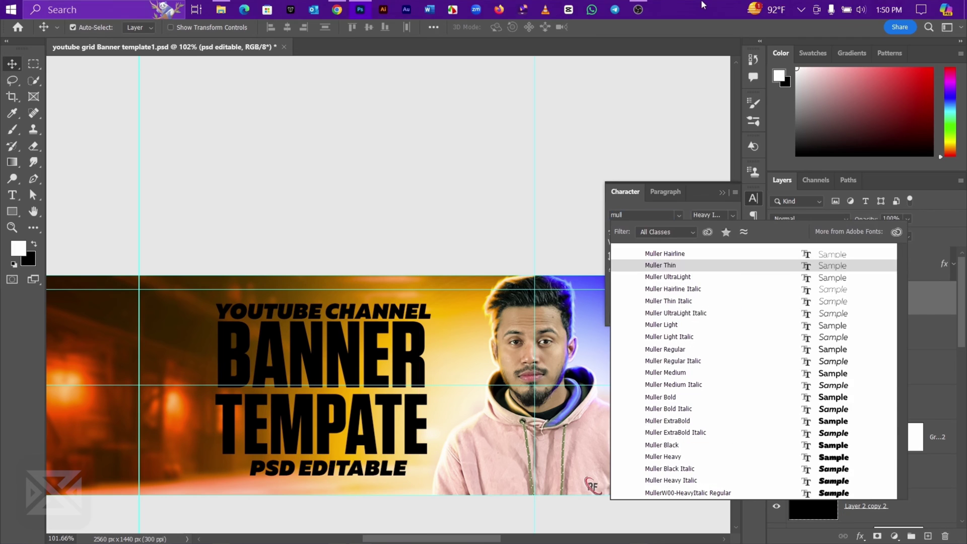
click(683, 434)
Place YOUTUBE CHANNEL above BANNER, scale it to 9.75 pt to match BANNER's width, and nudge PSD EDITABLE down.
drag(343, 312, 352, 306)
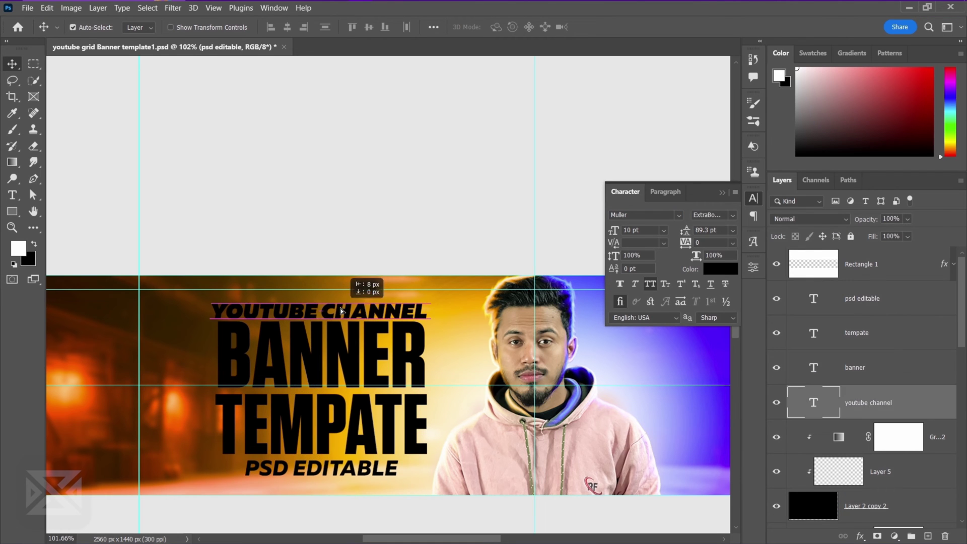
click(348, 306)
key(ctrl+t)
drag(432, 308, 428, 307)
key(Return)
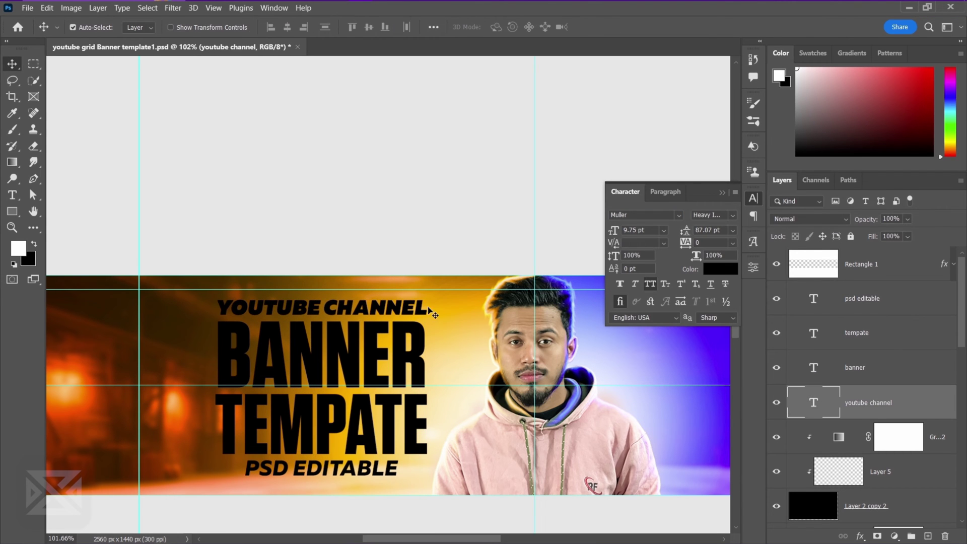
drag(383, 473, 382, 480)
Skew all four text lines together so they rise toward the portrait, with a vertical skew of about -4.6 degrees.
shift+click(868, 402)
key(ctrl+t)
drag(428, 388, 441, 374)
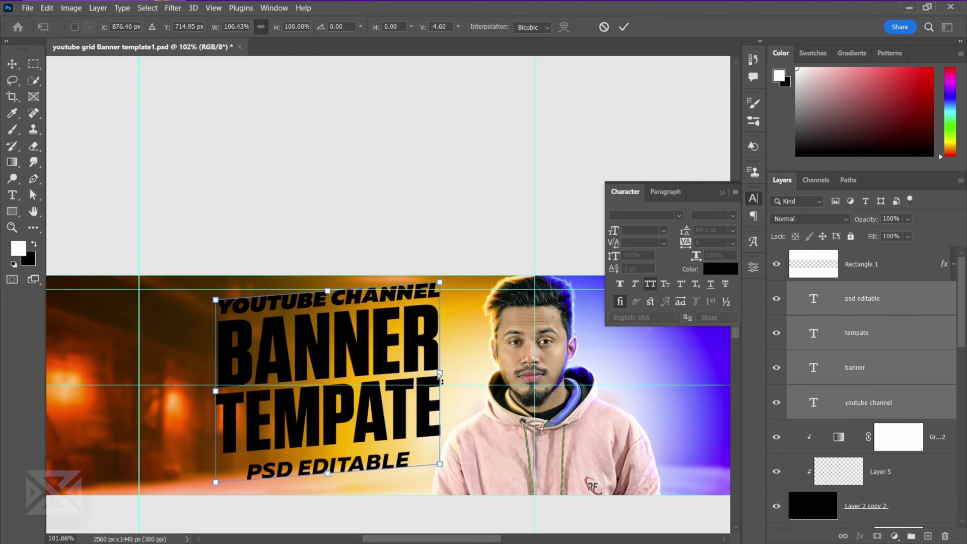
drag(352, 375, 358, 387)
mouse_move(446, 387)
mouse_down()
mouse_move(436, 388)
mouse_move(447, 388)
mouse_up()
key(Return)
Stagger the text lines by shifting YOUTUBE CHANNEL, BANNER and TEMPATE outward and PSD EDITABLE toward the portrait.
click(250, 307)
click(247, 325)
drag(245, 317, 201, 312)
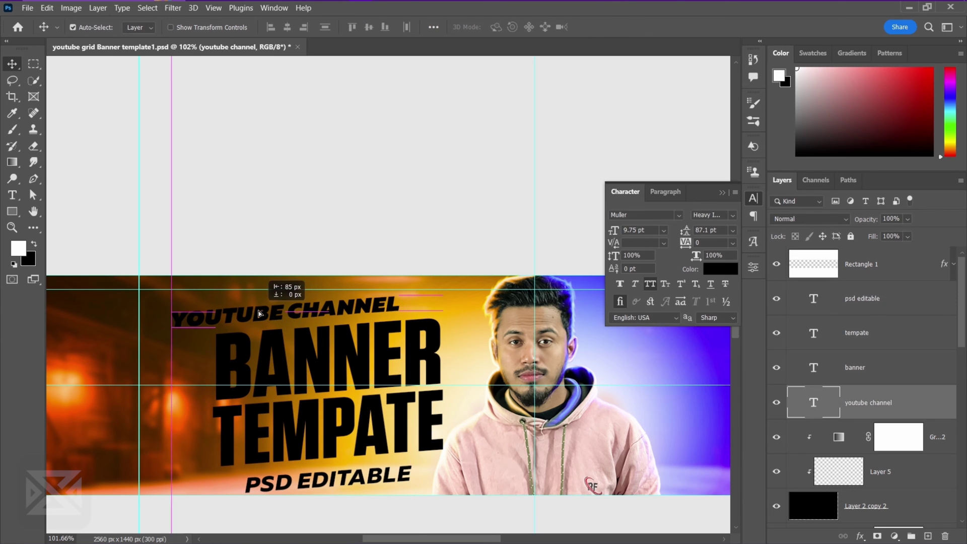
drag(393, 465, 421, 454)
shift+click(336, 438)
shift+click(297, 373)
drag(255, 317, 190, 314)
Scale BANNER and TEMPATE up to about 103.4% and shift PSD EDITABLE closer to the portrait.
key(ctrl+t)
key(Return)
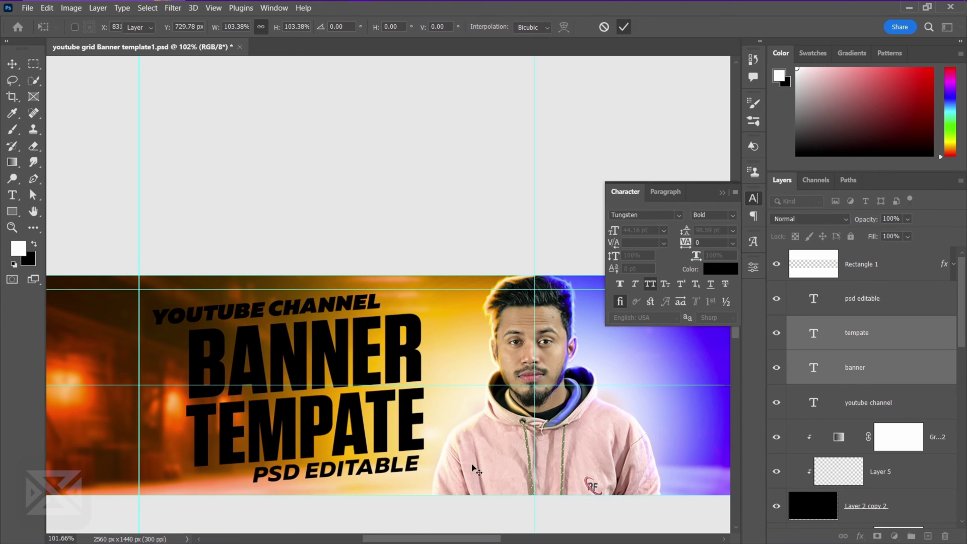
drag(410, 468, 427, 468)
scroll(427, 468, up, 4)
scroll(429, 471, down, 3)
Apply a linear gradient overlay from grey 939393 to white ffffff to the YOUTUBE CHANNEL text.
double_click(917, 403)
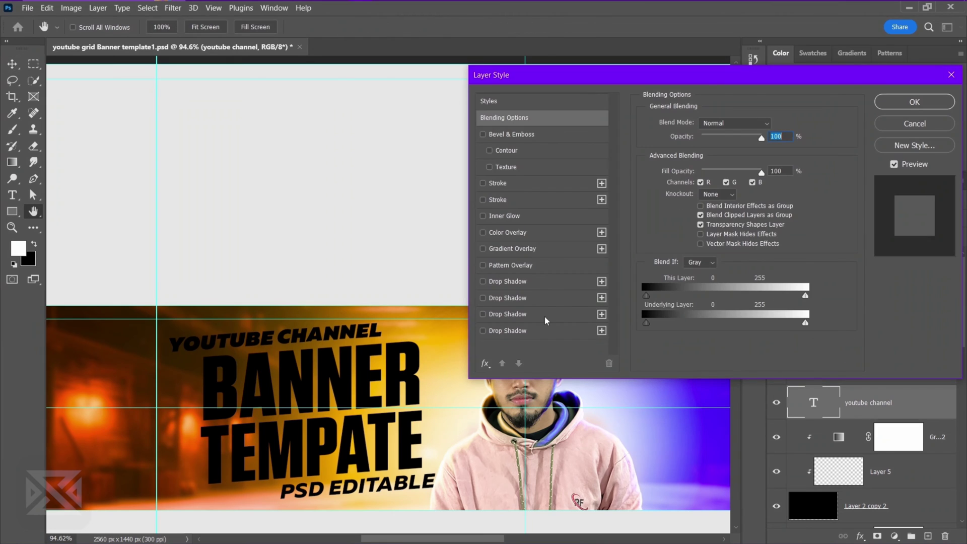
click(523, 249)
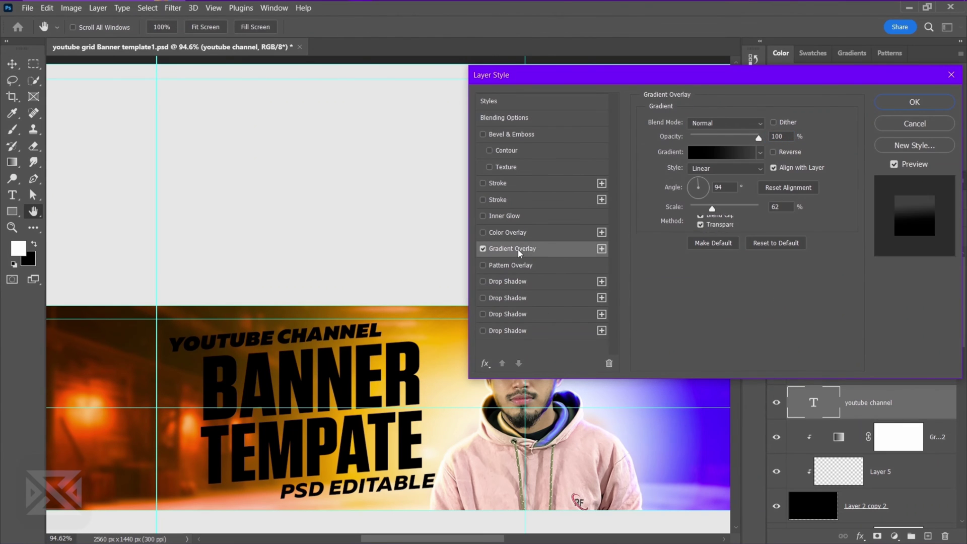
click(759, 152)
double_click(843, 277)
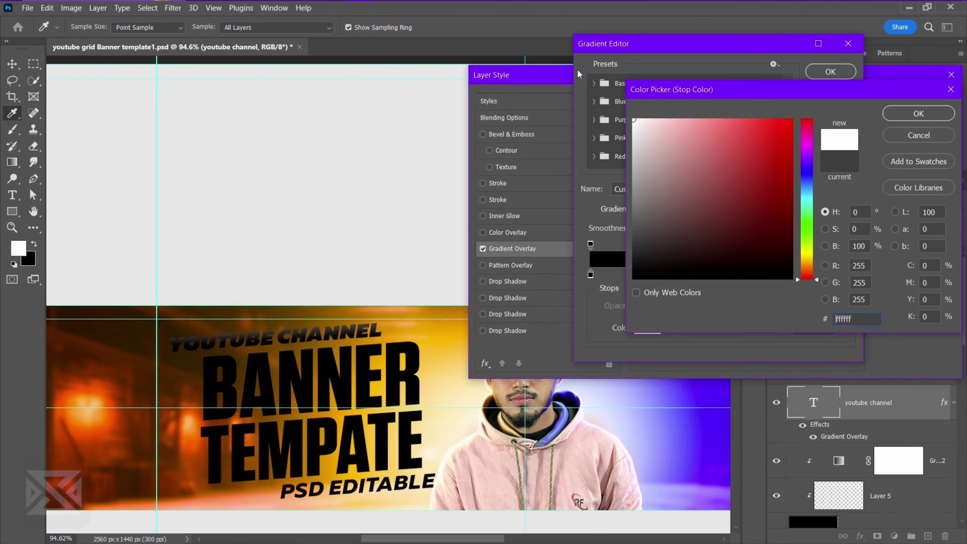
key(Return)
click(648, 328)
drag(638, 130, 634, 186)
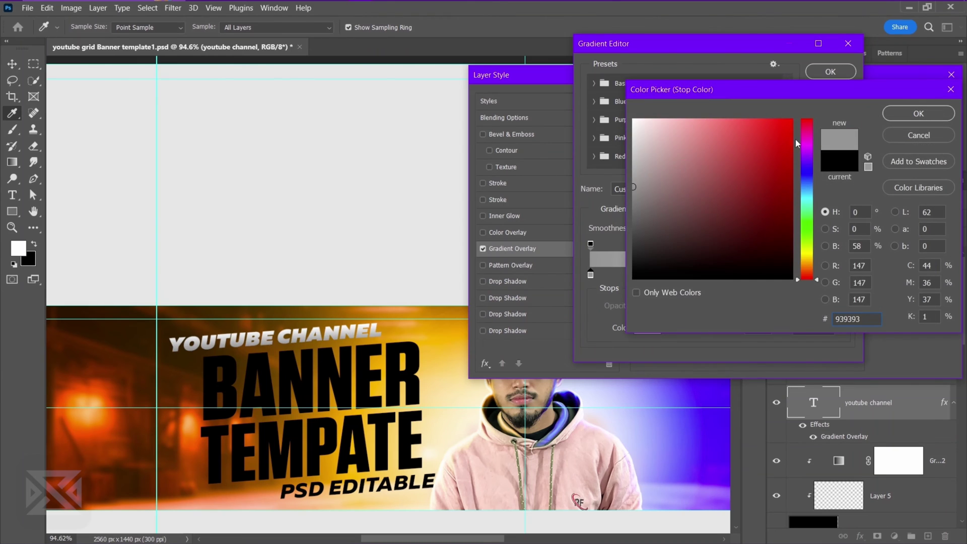
click(919, 113)
click(831, 73)
Give YOUTUBE CHANNEL a 7 px inner glow and a thin black stroke.
click(507, 216)
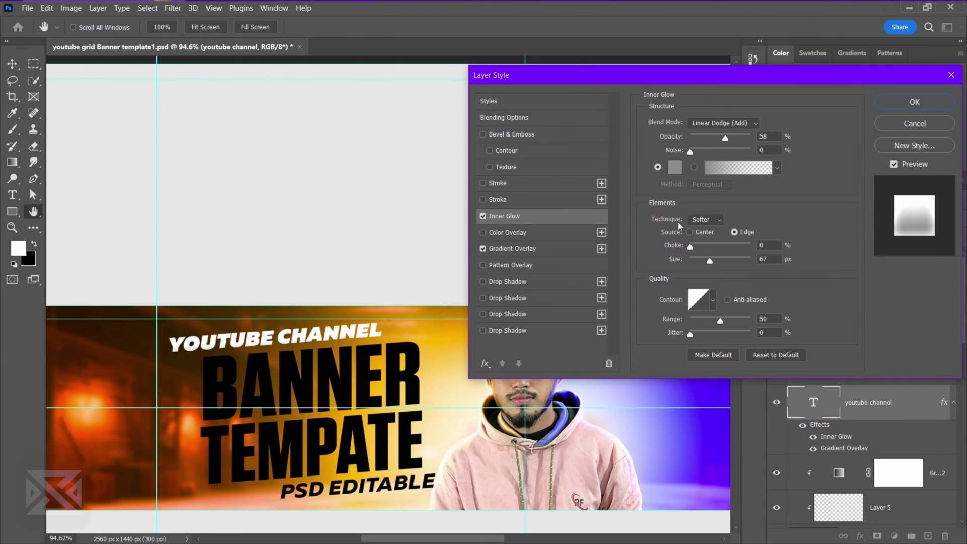
drag(702, 261, 695, 263)
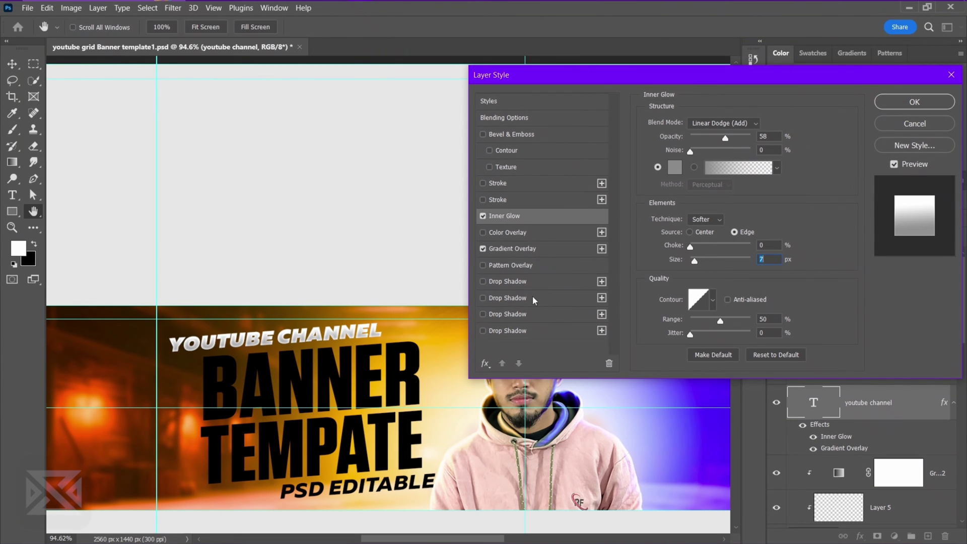
click(499, 184)
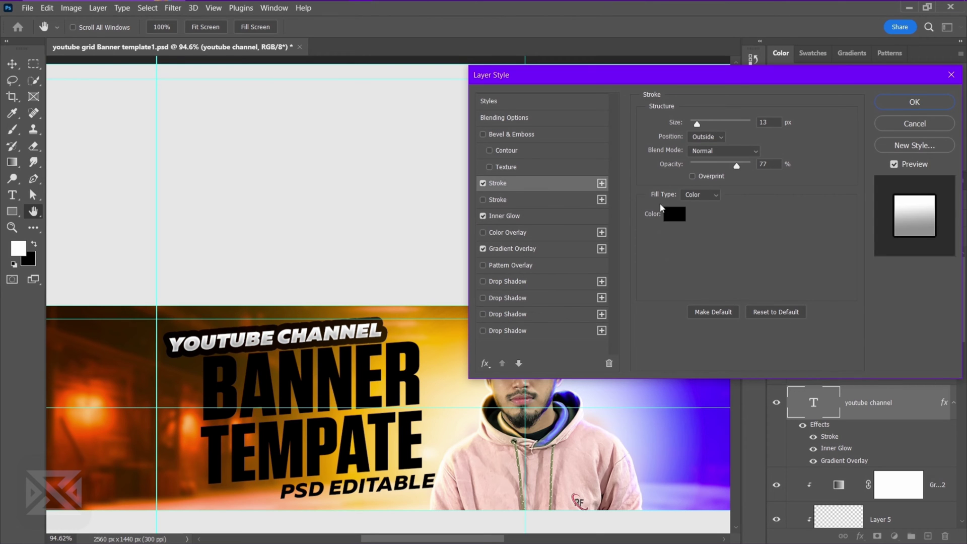
Add a drop shadow to YOUTUBE CHANNEL with Normal blend mode and black 000000 colour.
click(507, 281)
click(724, 125)
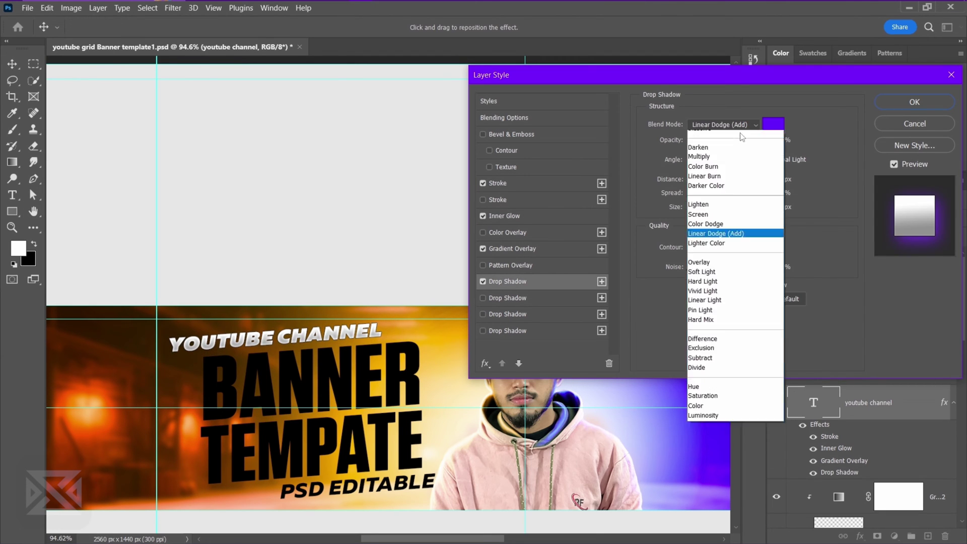
click(706, 133)
click(773, 124)
text(000000)
click(925, 114)
Set the drop shadow to 100% opacity, 116° angle, 4 px distance, 2% spread and 2 px size, and apply the layer style.
drag(750, 208, 690, 215)
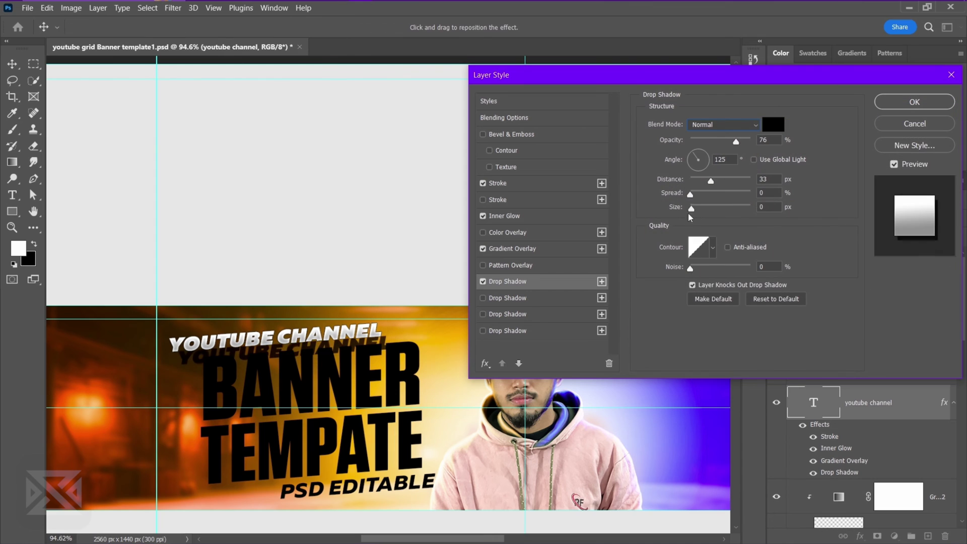
drag(330, 358, 326, 355)
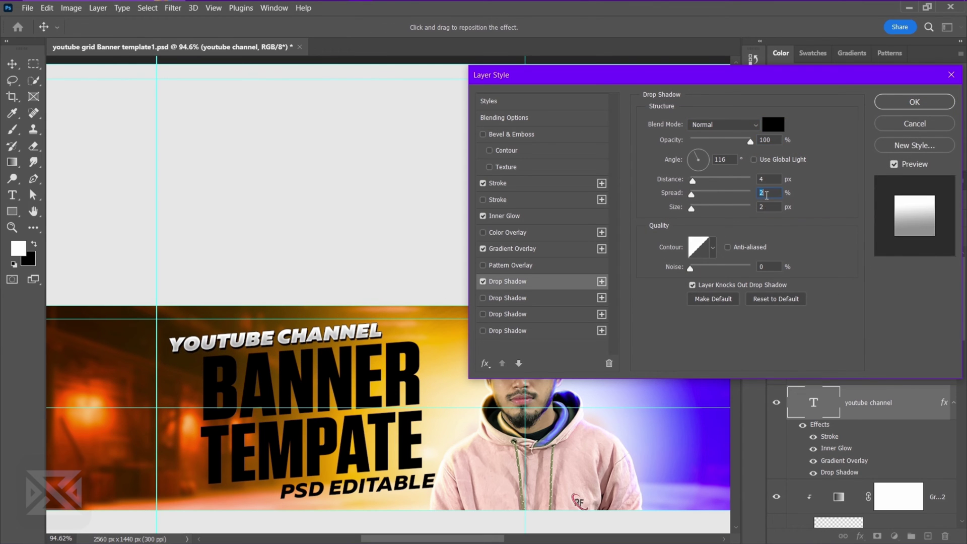
drag(290, 334, 376, 393)
key(Return)
drag(439, 308, 368, 305)
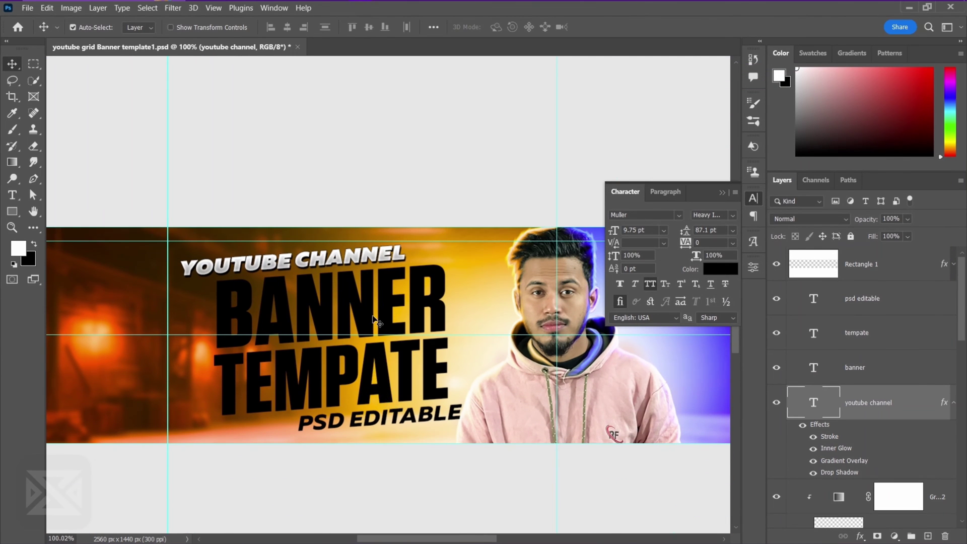
Add a gradient overlay to the BANNER text and set its end stop to yellow ffea00.
click(388, 309)
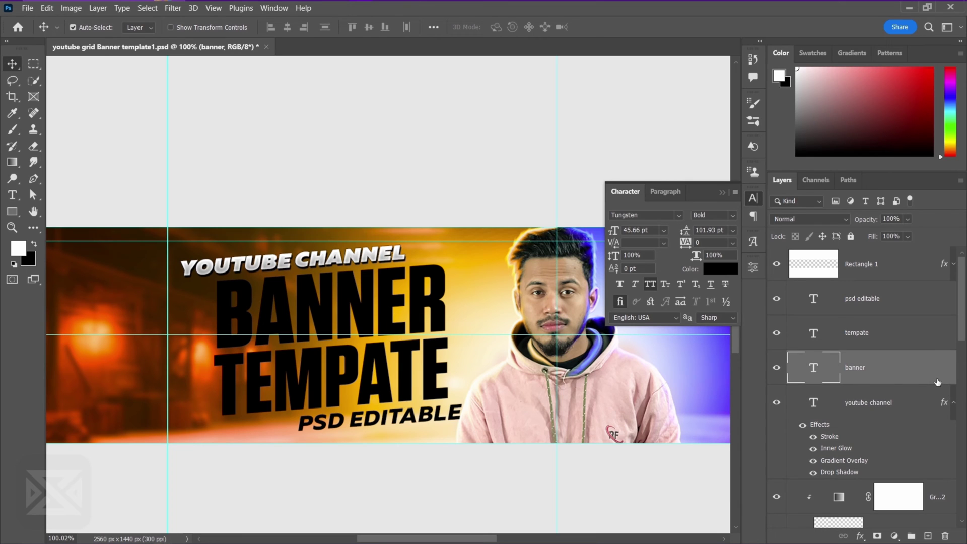
double_click(875, 390)
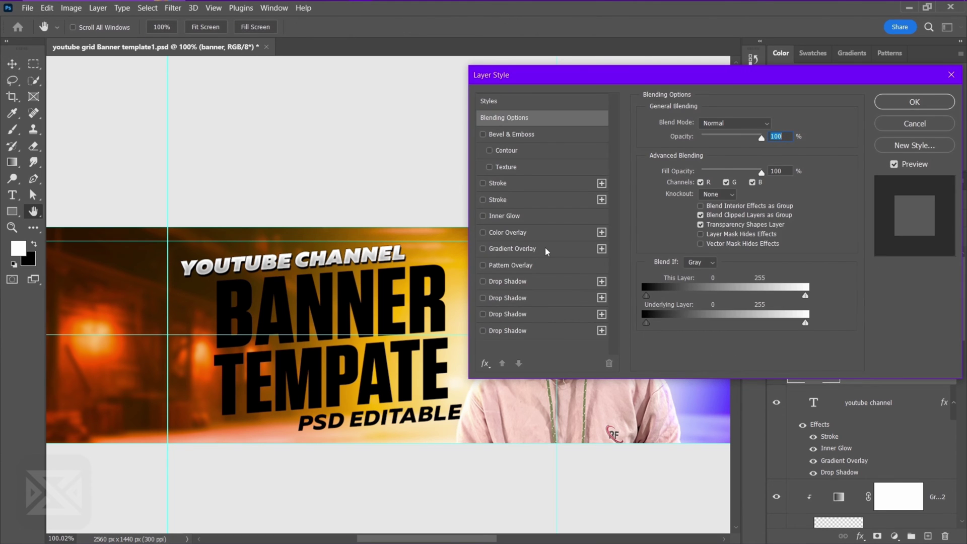
click(513, 249)
click(760, 152)
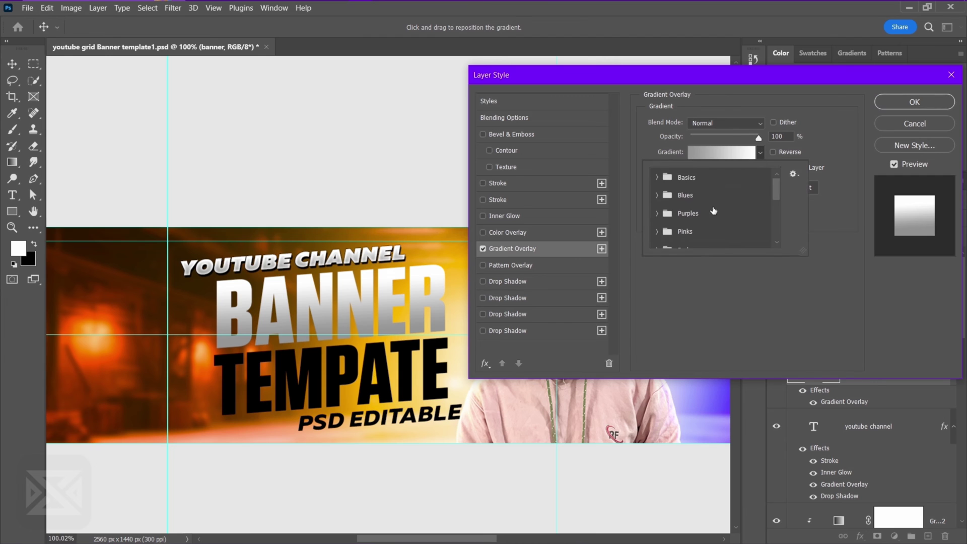
click(722, 153)
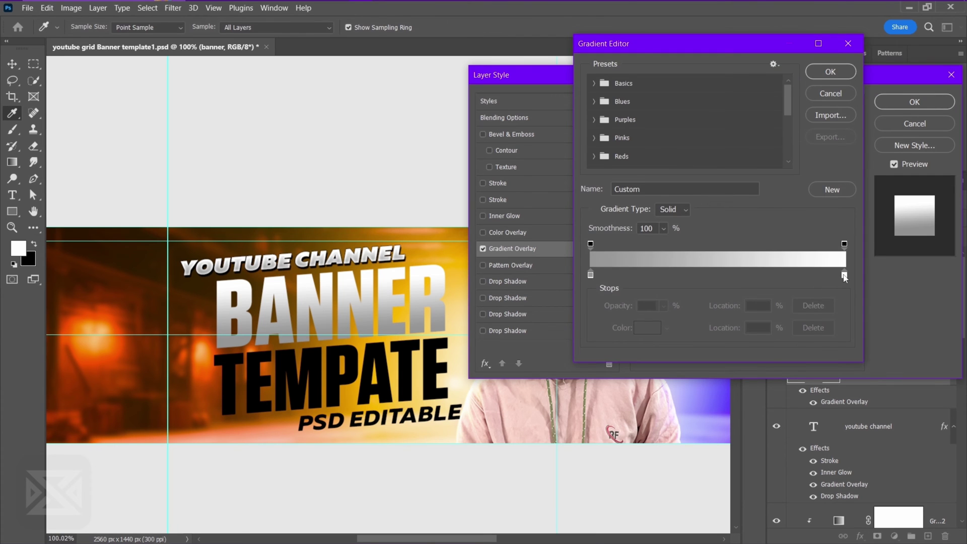
double_click(844, 275)
drag(743, 232, 795, 96)
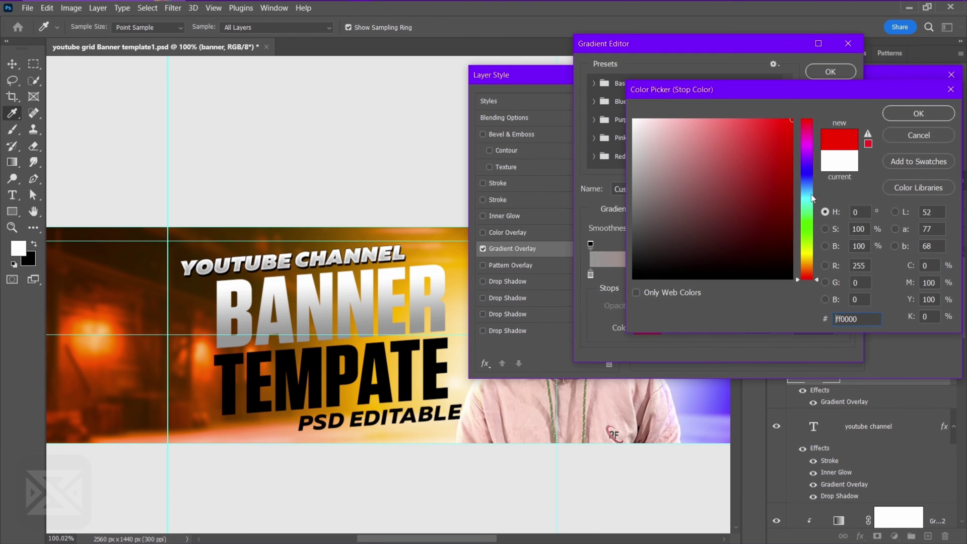
click(808, 257)
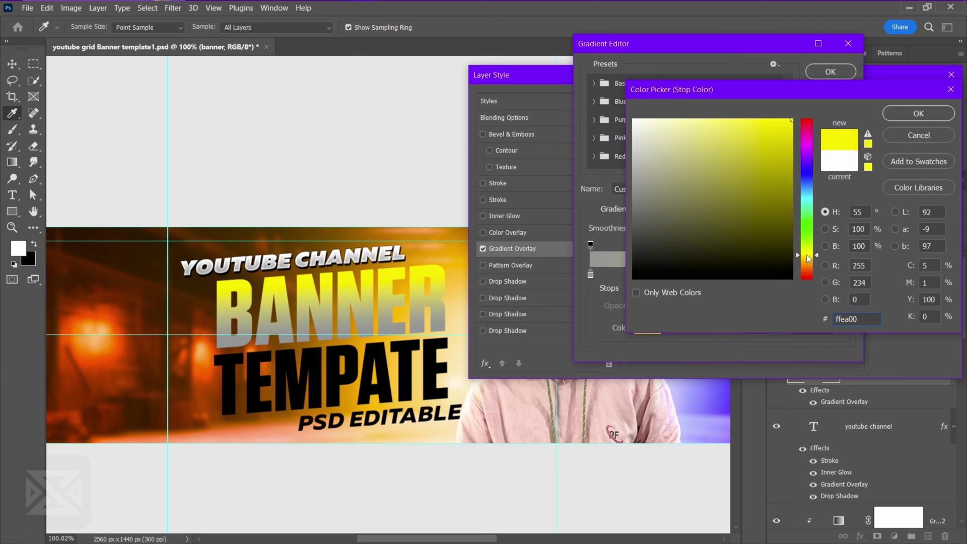
key(Return)
Set the gradient overlay's start stop to saturated orange and accept the gradient.
click(591, 275)
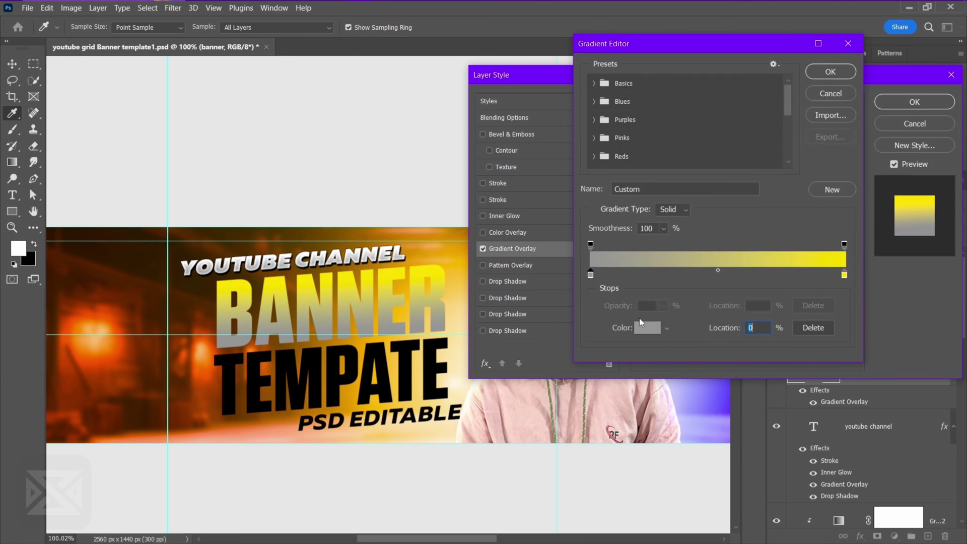
click(642, 324)
click(792, 120)
drag(807, 277, 807, 271)
key(Return)
click(919, 114)
click(831, 71)
Enable an inner glow and a first drop shadow on BANNER, and colour the shadow dark red.
click(536, 216)
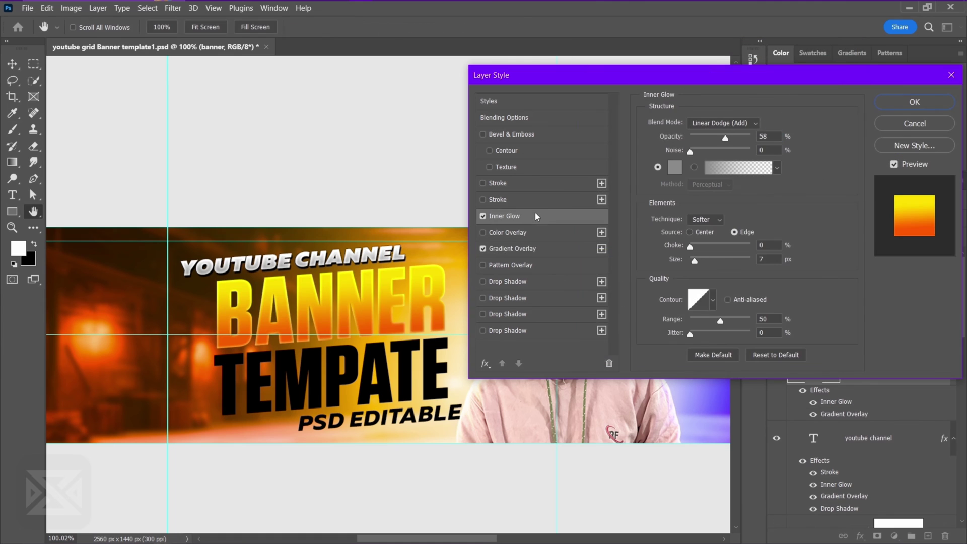
click(505, 282)
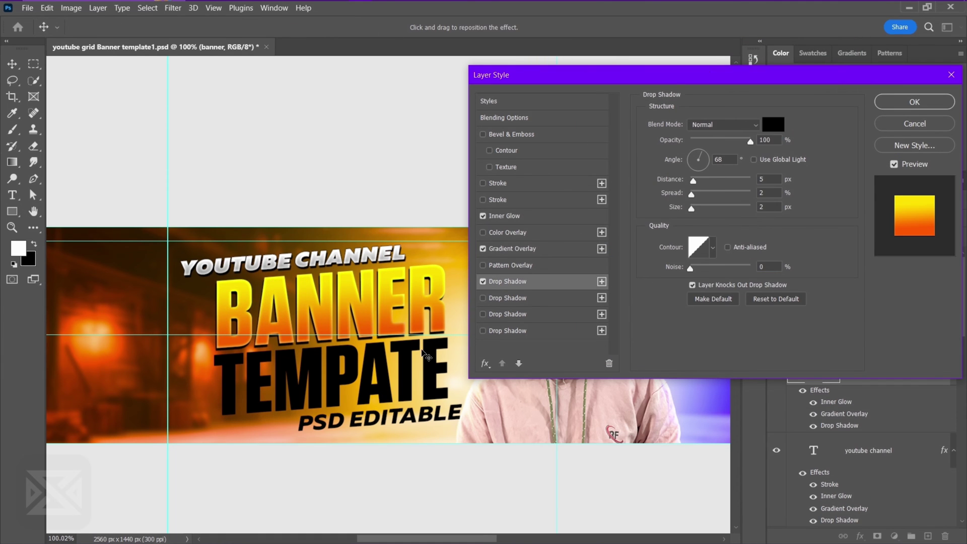
click(773, 125)
click(792, 156)
click(919, 114)
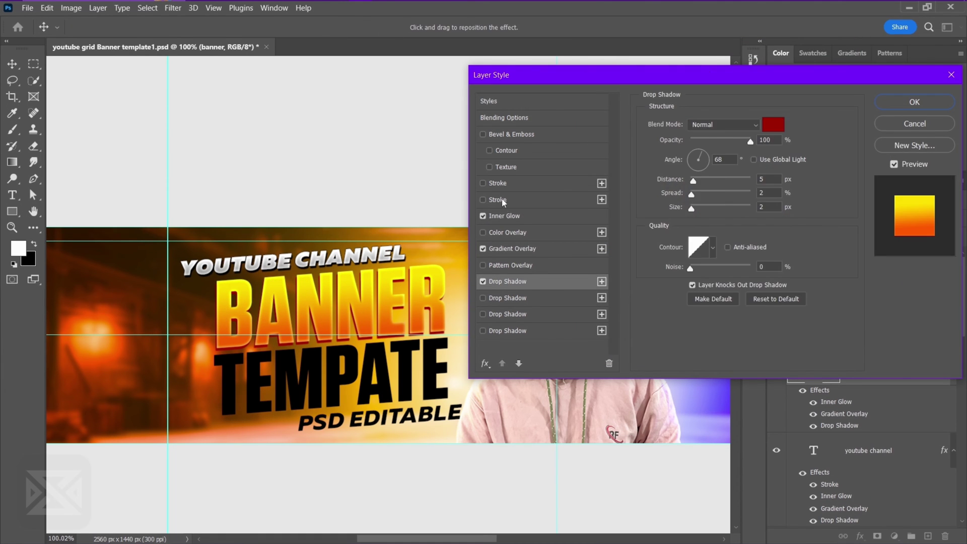
Give BANNER a 1 px outside stroke at 77% opacity in dark red.
click(504, 183)
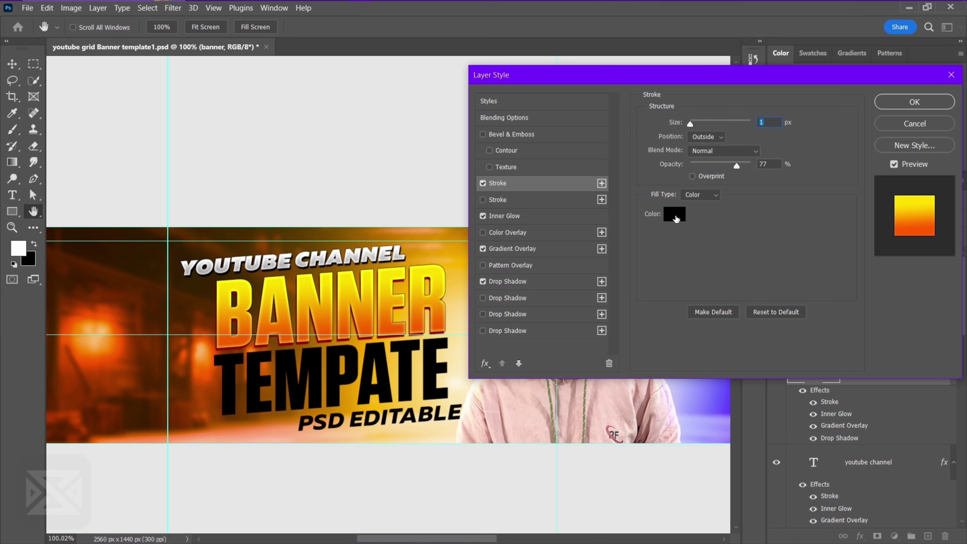
click(674, 214)
click(791, 202)
click(919, 113)
Darken the first drop shadow's colour to a deeper red.
click(525, 285)
click(772, 126)
click(783, 208)
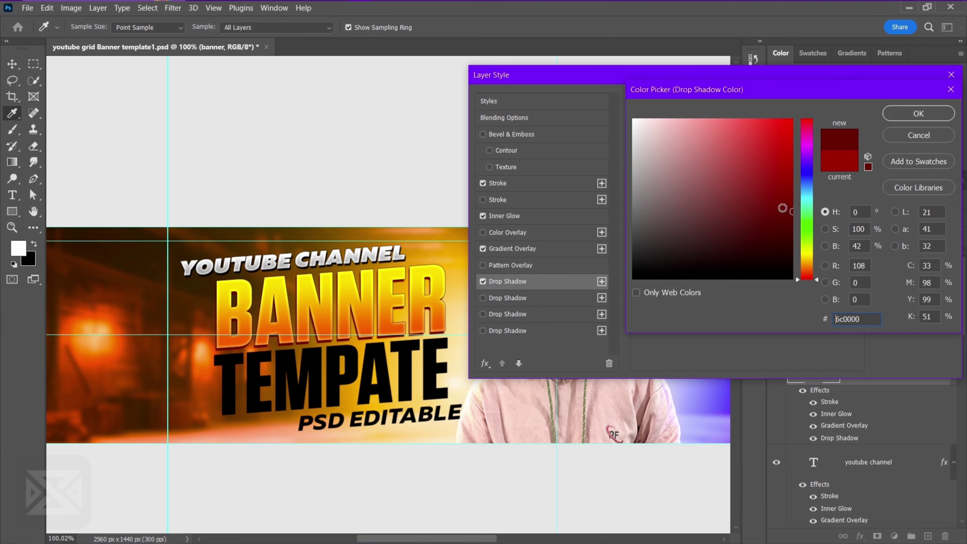
click(919, 114)
Add a second drop shadow to BANNER with 100% opacity, 74° angle, 11 px distance, 0% spread and 1 px size.
click(543, 297)
drag(731, 181, 689, 181)
drag(713, 142, 751, 141)
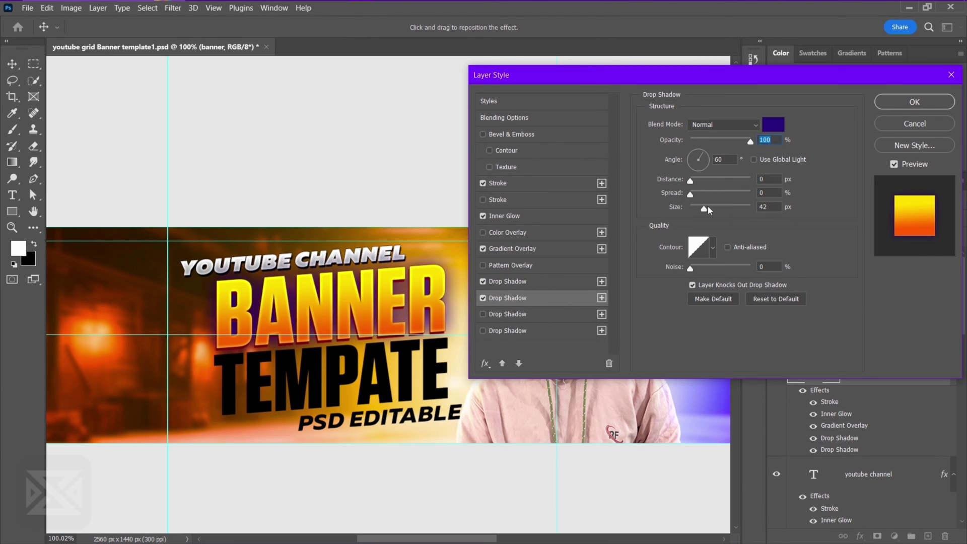
drag(705, 208, 691, 208)
drag(429, 367, 427, 373)
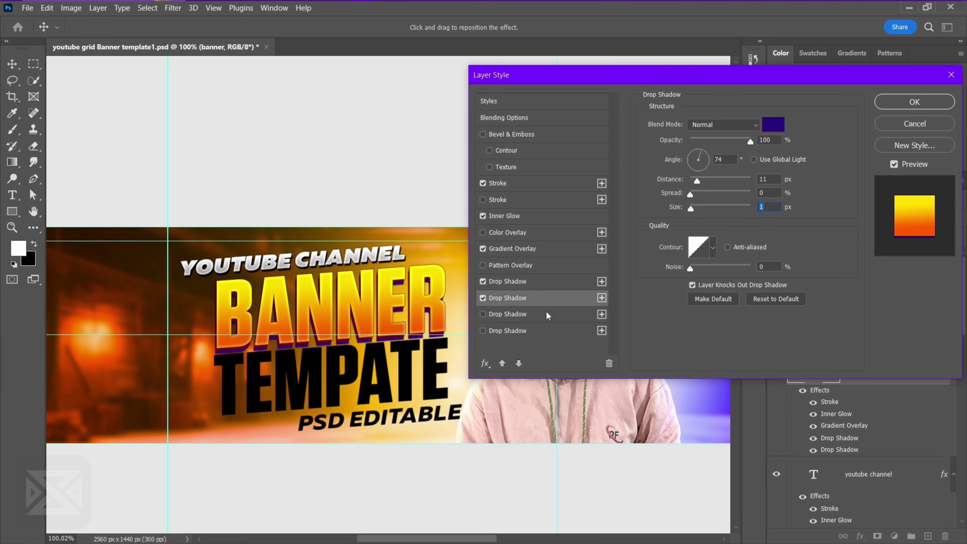
Change the second drop shadow's colour to dark red.
click(773, 125)
drag(805, 252, 809, 287)
drag(786, 231, 805, 176)
click(899, 115)
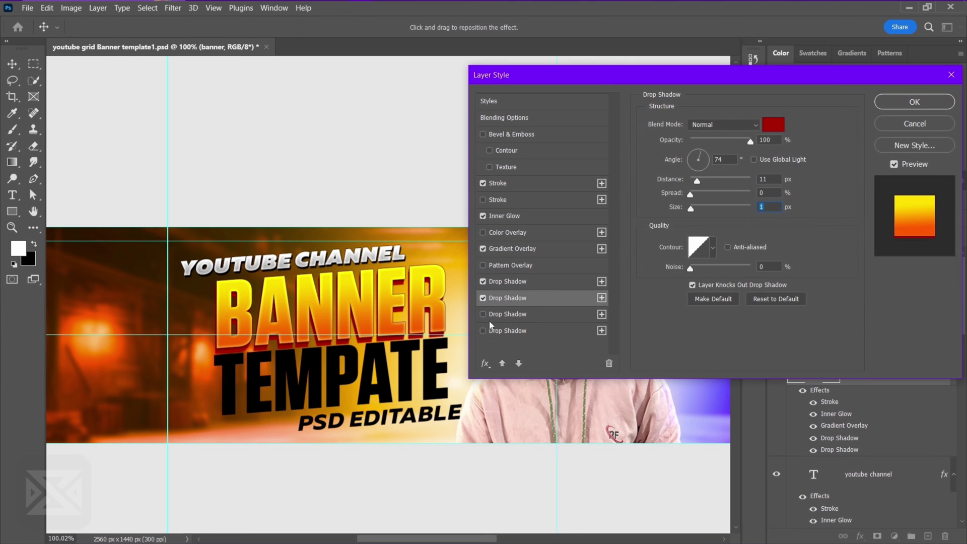
Shift the gradient overlay's start stop to red-orange, and set the inner glow to 9 px size and about 76% opacity.
click(547, 249)
click(719, 153)
click(590, 275)
click(648, 329)
drag(806, 270, 807, 273)
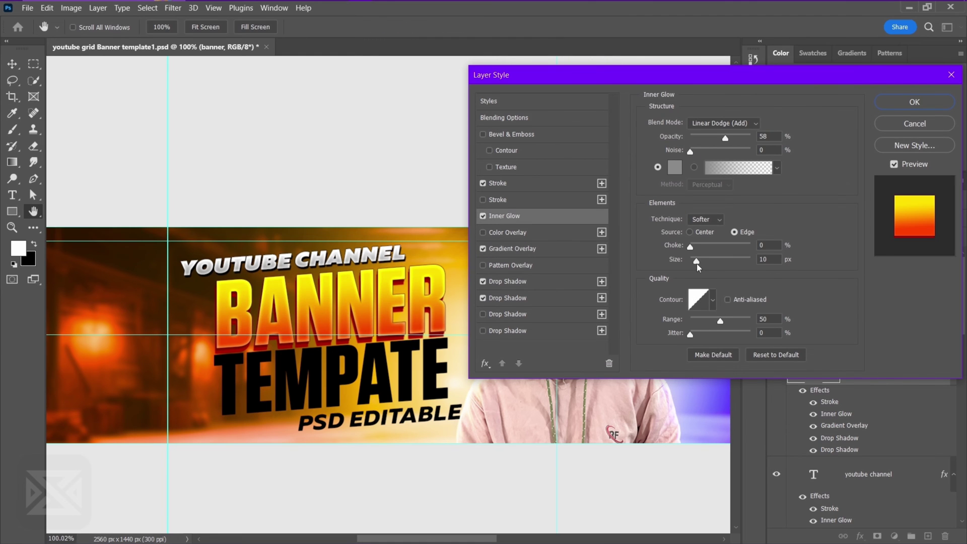
drag(698, 264, 696, 262)
drag(725, 138, 742, 136)
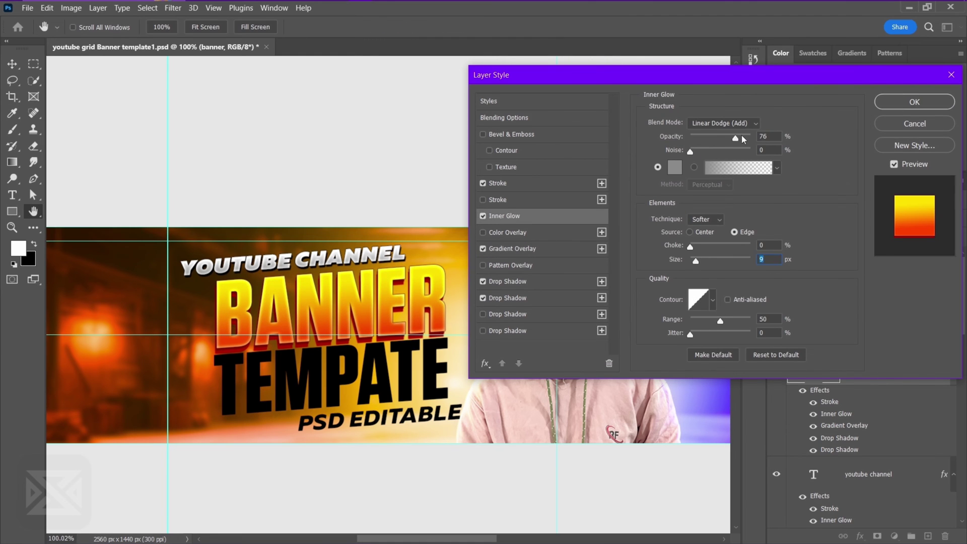
Recolour the first drop shadow bright red ff0000 and adjust the second drop shadow's red.
click(536, 281)
click(773, 125)
drag(749, 234, 863, 118)
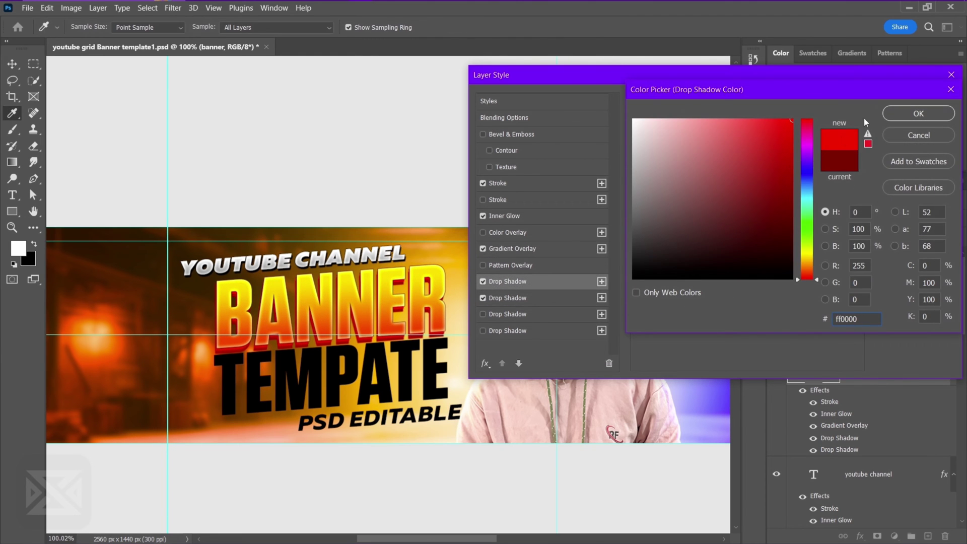
click(917, 113)
click(541, 298)
click(769, 129)
key(Escape)
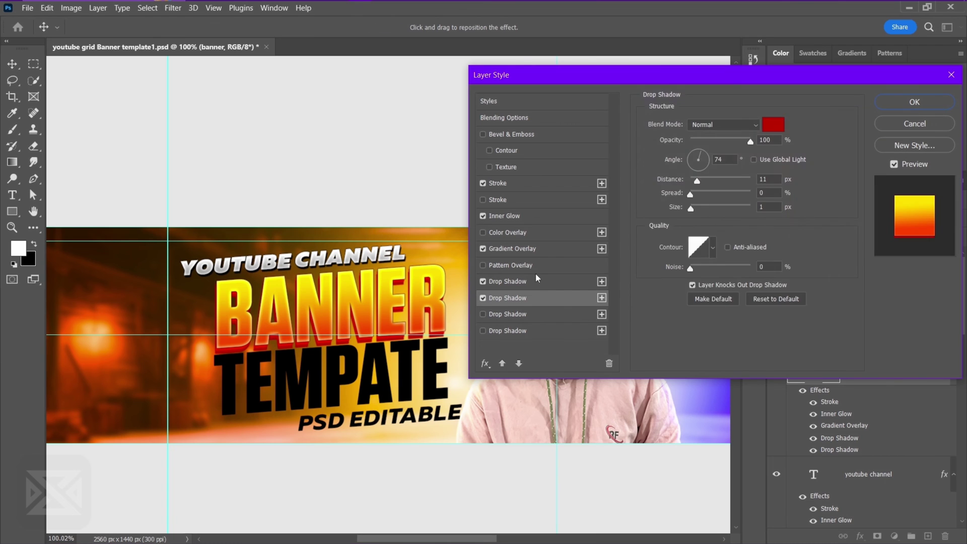
Add a third drop shadow on top of the others, with 8 px size and a very dark red colour.
click(534, 269)
click(531, 285)
mouse_move(691, 208)
mouse_down()
mouse_move(706, 210)
mouse_move(697, 209)
mouse_up()
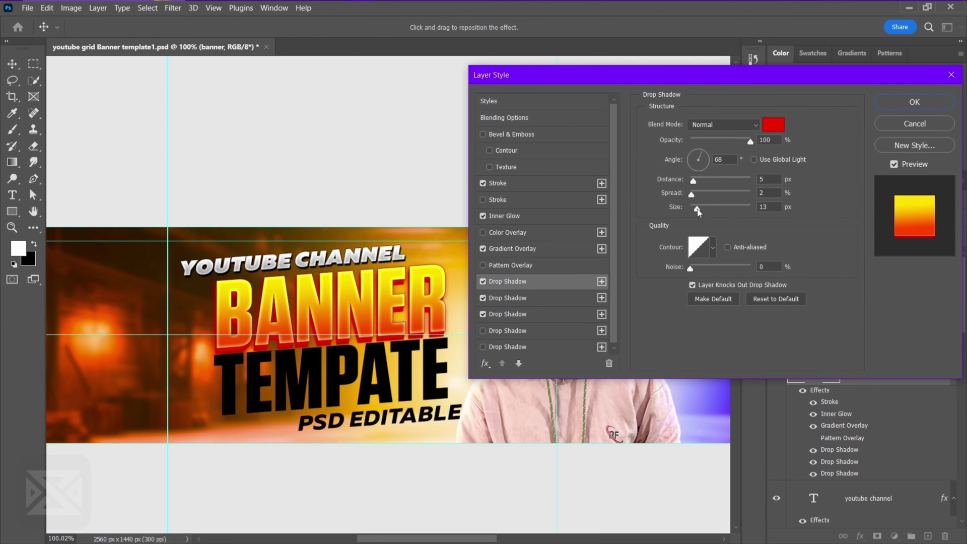
click(774, 125)
click(793, 178)
click(892, 111)
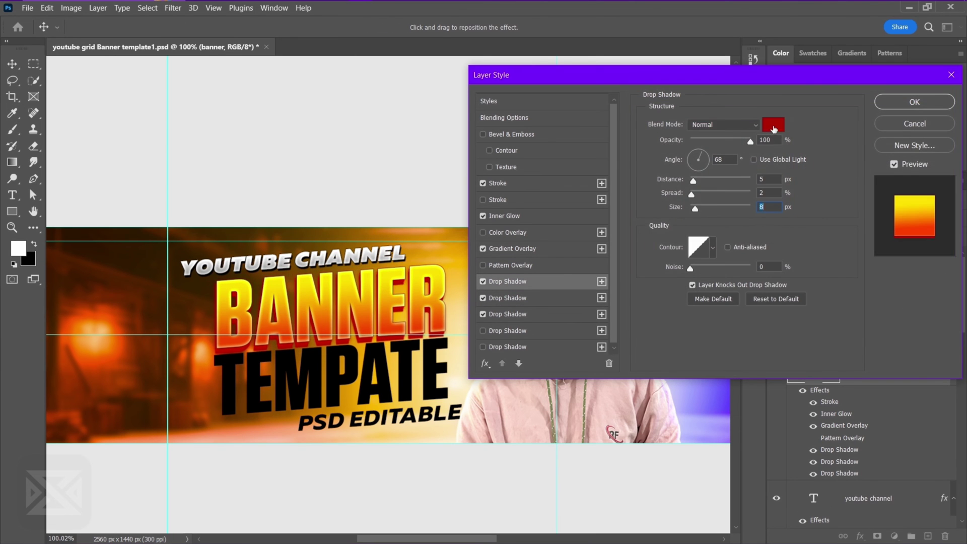
click(774, 129)
click(813, 215)
key(Return)
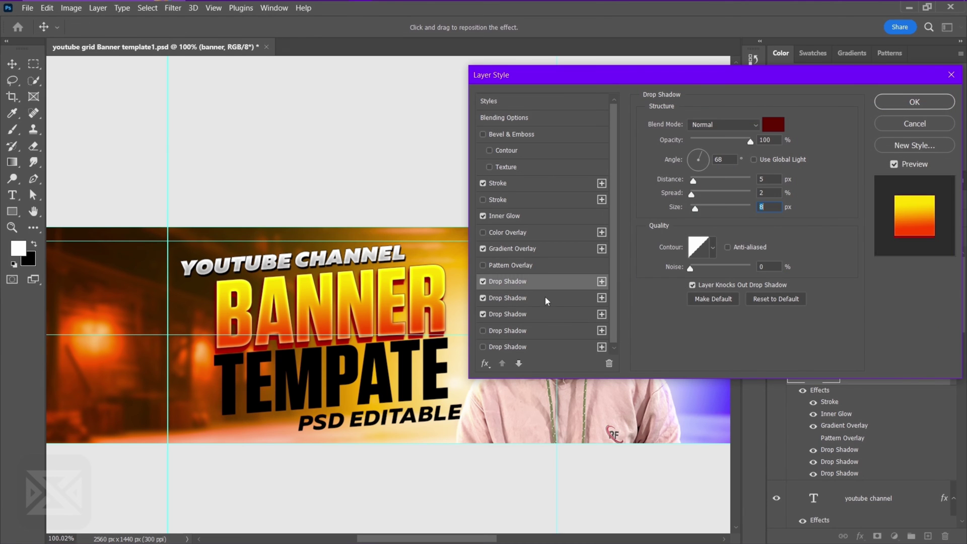
Enable a black Multiply drop shadow with 85° angle, 26 px distance and 27 px size, and apply BANNER's layer style.
click(508, 330)
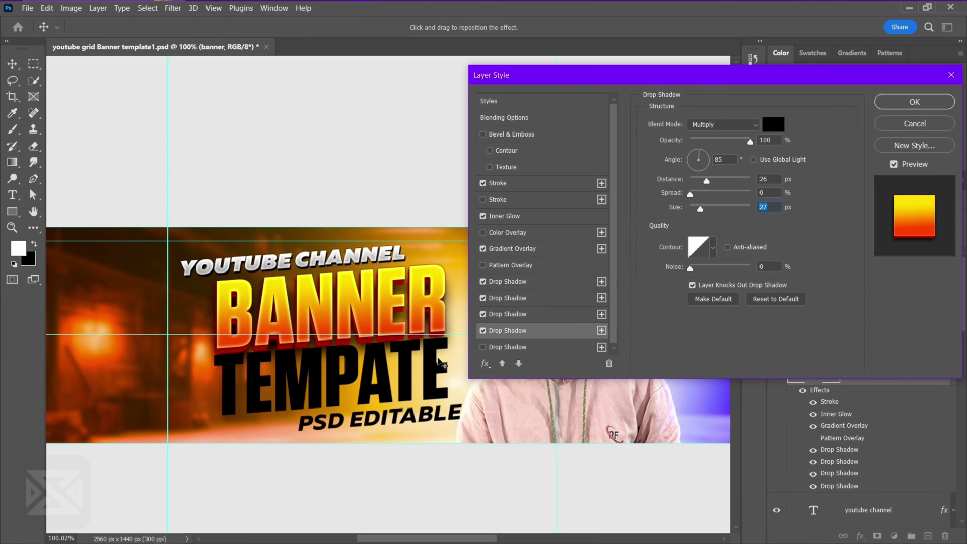
click(891, 104)
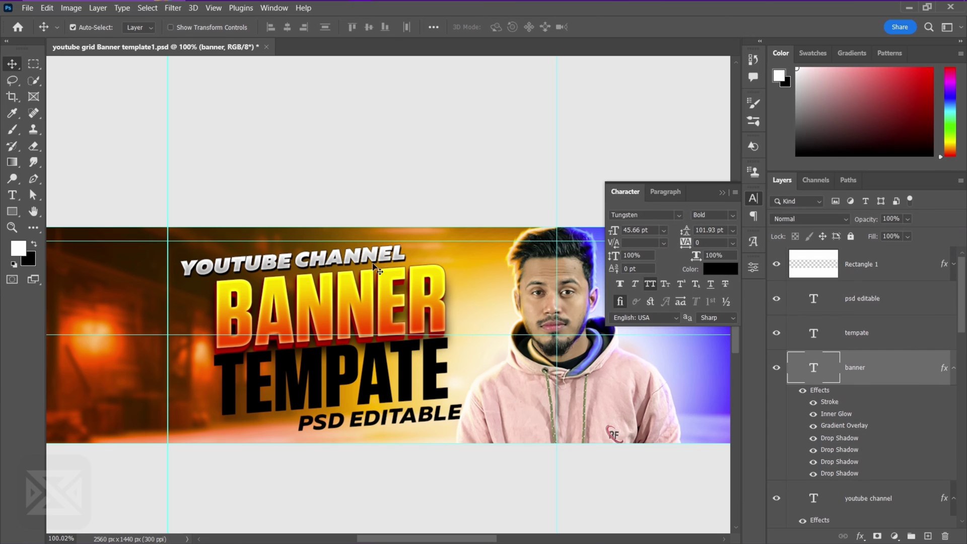
Nudge the YOUTUBE CHANNEL and BANNER texts slightly upward to even out the title spacing.
drag(370, 255, 372, 252)
drag(361, 313, 364, 307)
Copy the layer effects from the banner text layer to the tempate text layer.
click(863, 297)
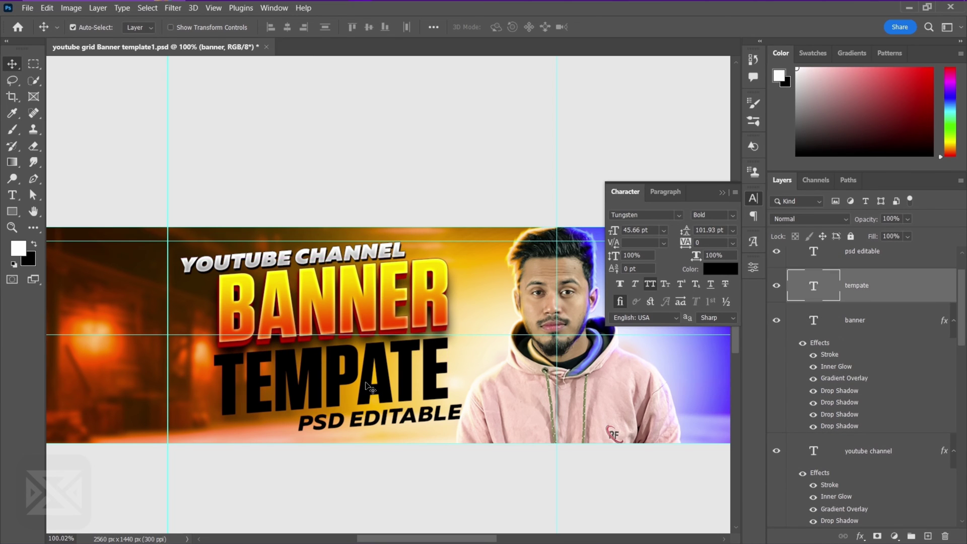
scroll(867, 295, up, 1)
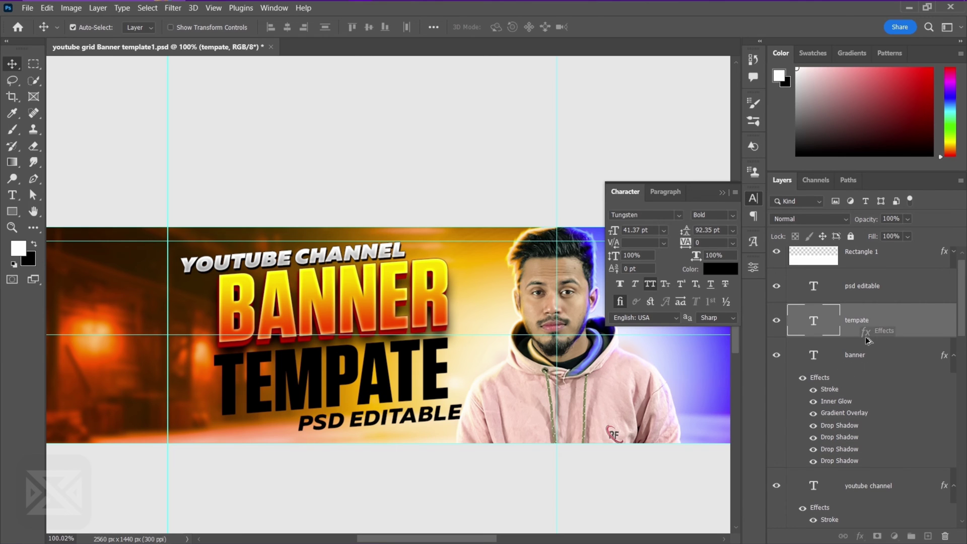
drag(868, 340, 867, 334)
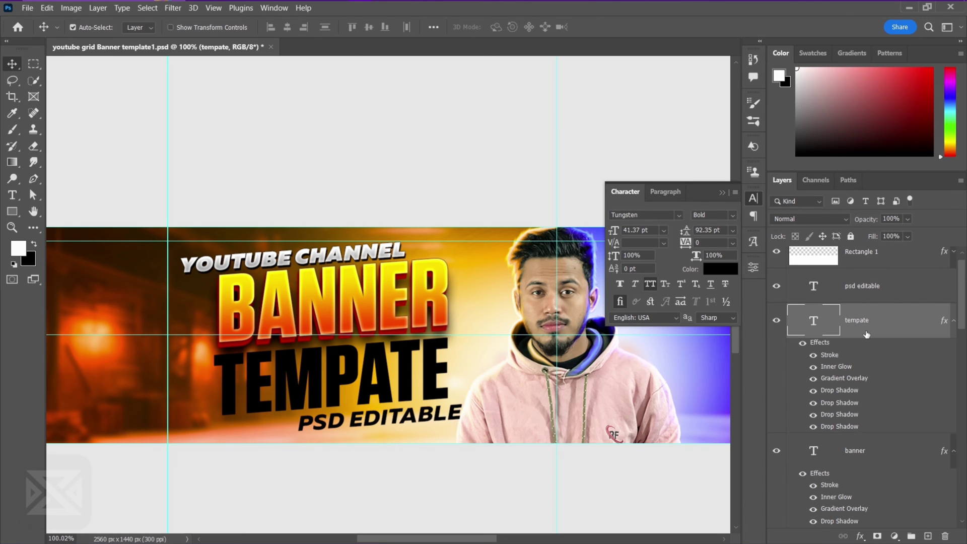
Copy the layer effects from the youtube channel text layer to the psd editable text layer.
click(440, 420)
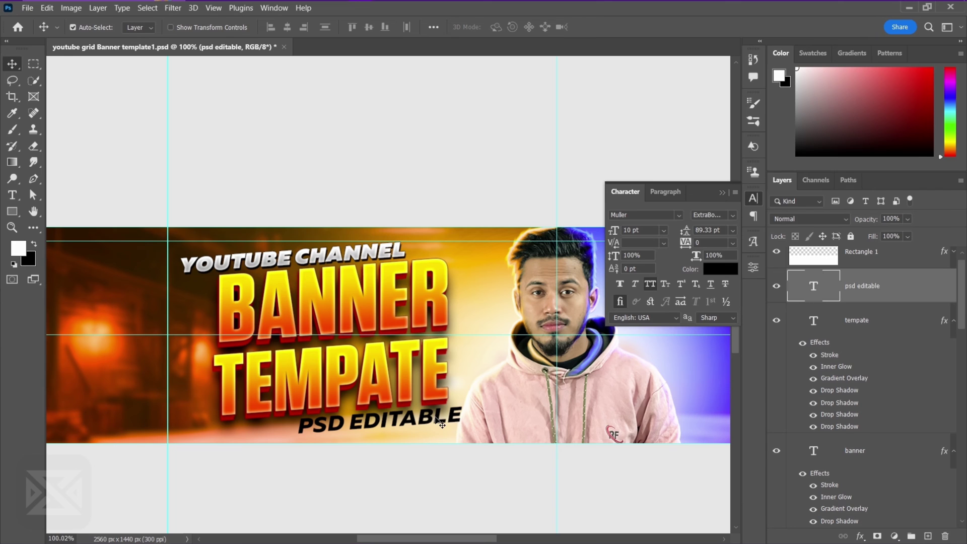
click(384, 258)
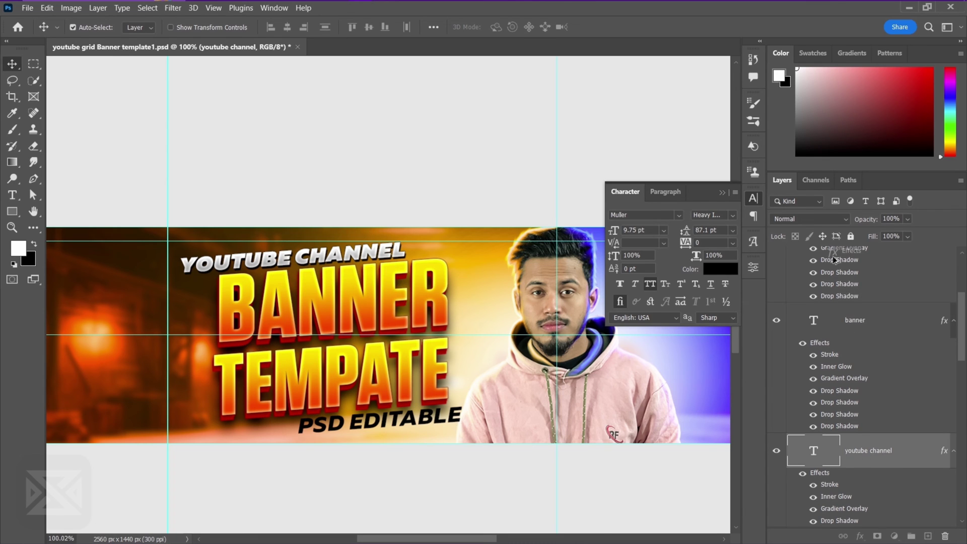
mouse_move(835, 260)
mouse_down()
mouse_move(838, 290)
mouse_move(842, 267)
mouse_up()
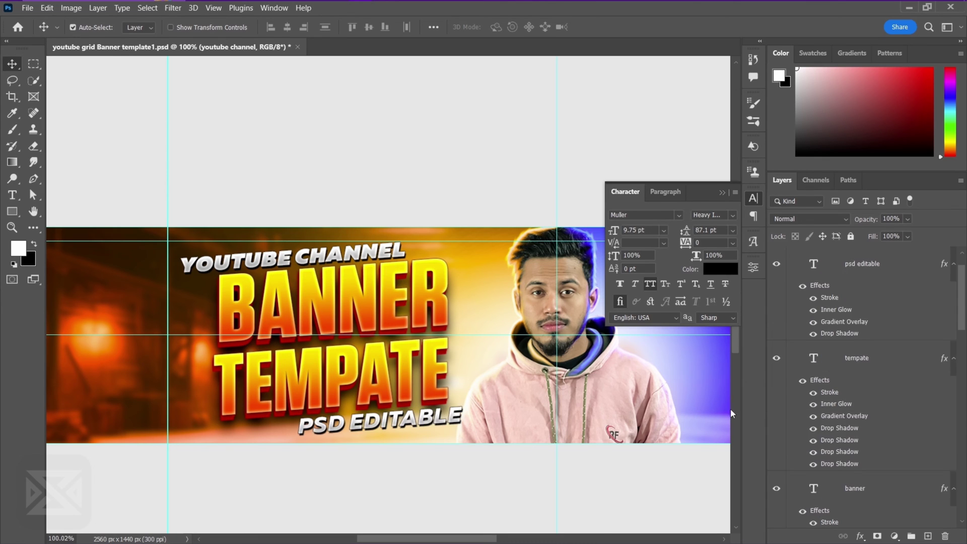
Add a new empty layer below the title texts, directly above the Gradient Map 1 copy 2 adjustment.
click(426, 419)
scroll(428, 423, down, 4)
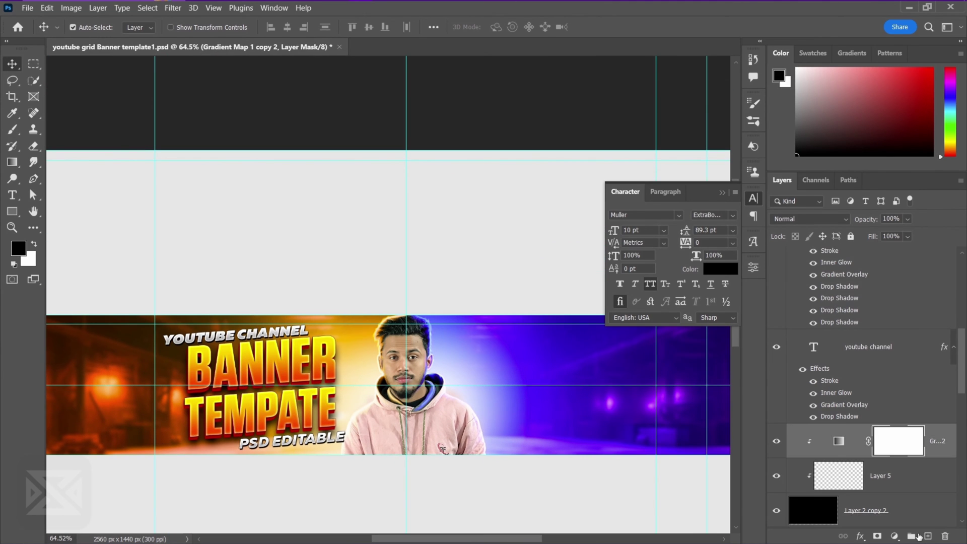
click(925, 536)
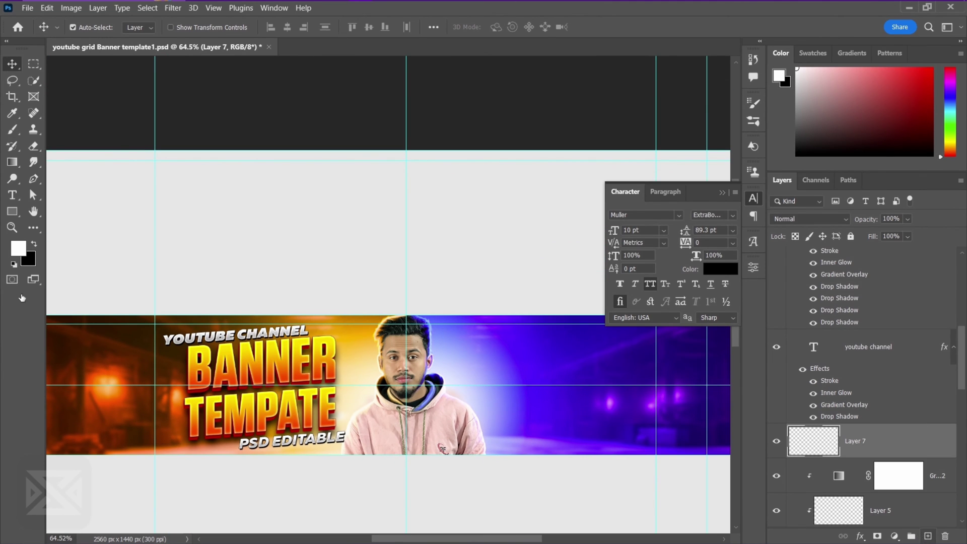
Paint soft black shading behind the title with a large 80% opacity brush and set the layer's blend mode to Overlay.
drag(327, 384, 360, 390)
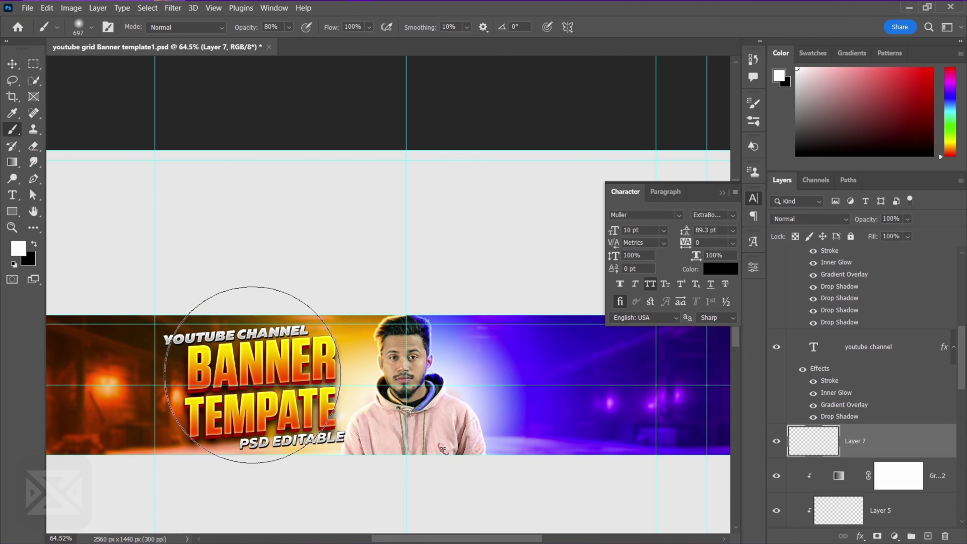
key(x)
mouse_move(252, 375)
mouse_down()
mouse_move(230, 384)
mouse_move(242, 406)
mouse_move(174, 401)
mouse_up()
click(826, 220)
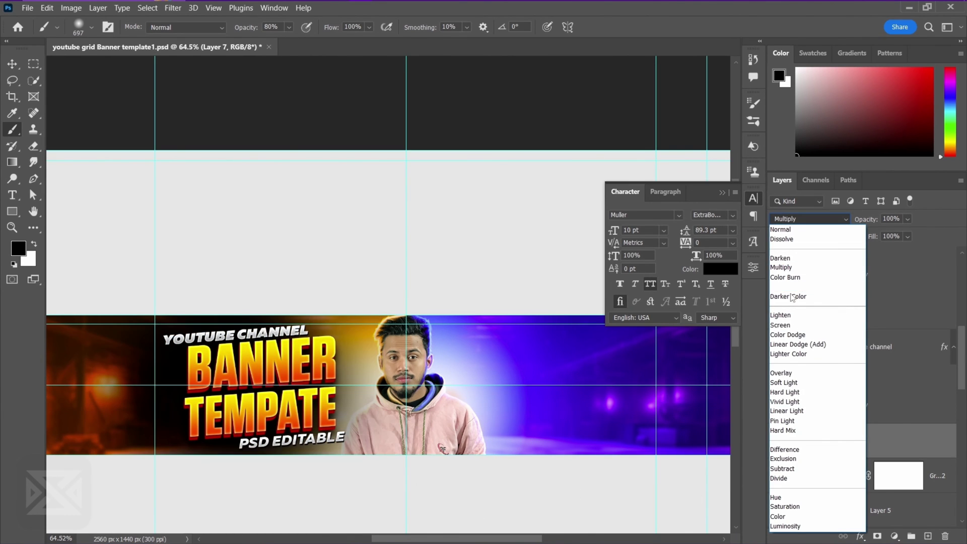
click(782, 373)
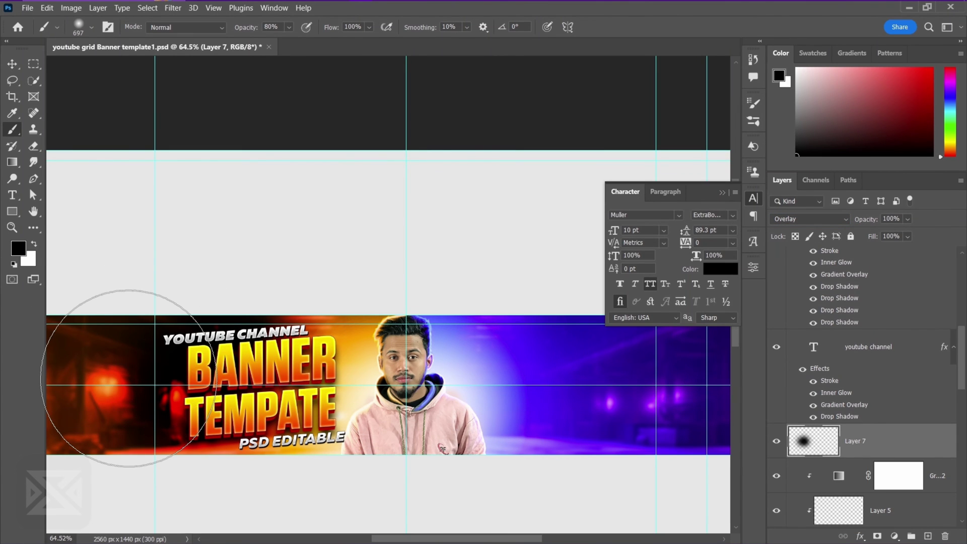
Place the pngegg (11).png glowing particles image from the Images for design folder into the banner.
key(3)
scroll(387, 354, down, 1)
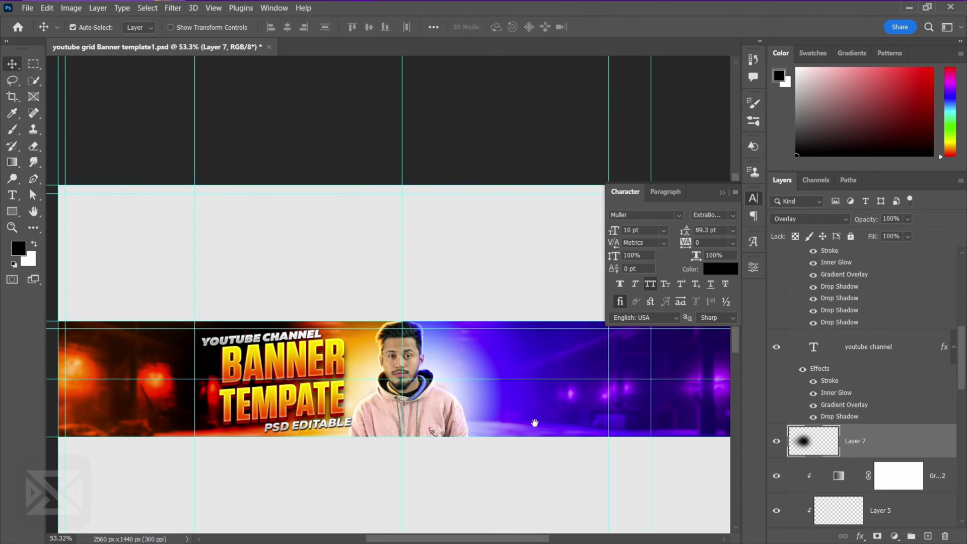
drag(535, 423, 485, 406)
scroll(431, 340, up, 3)
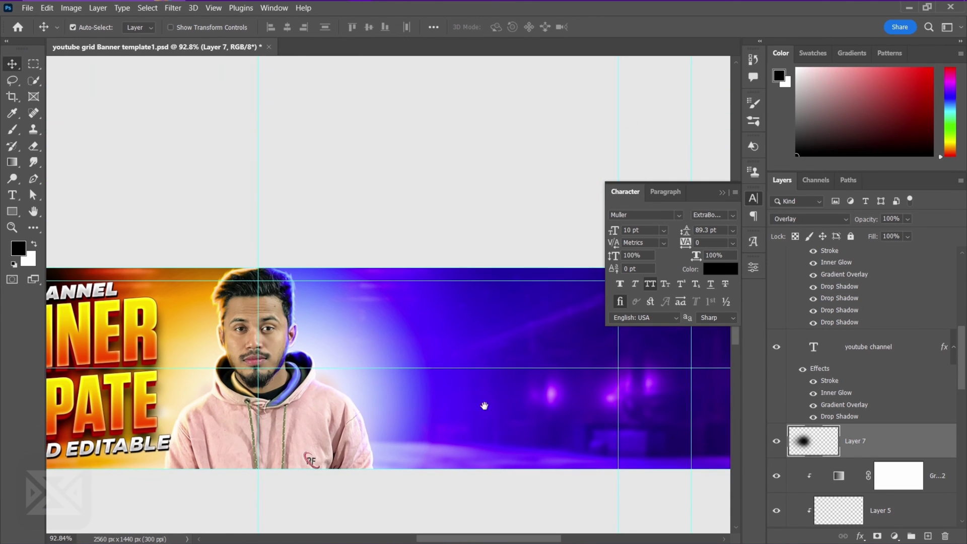
scroll(484, 406, down, 2)
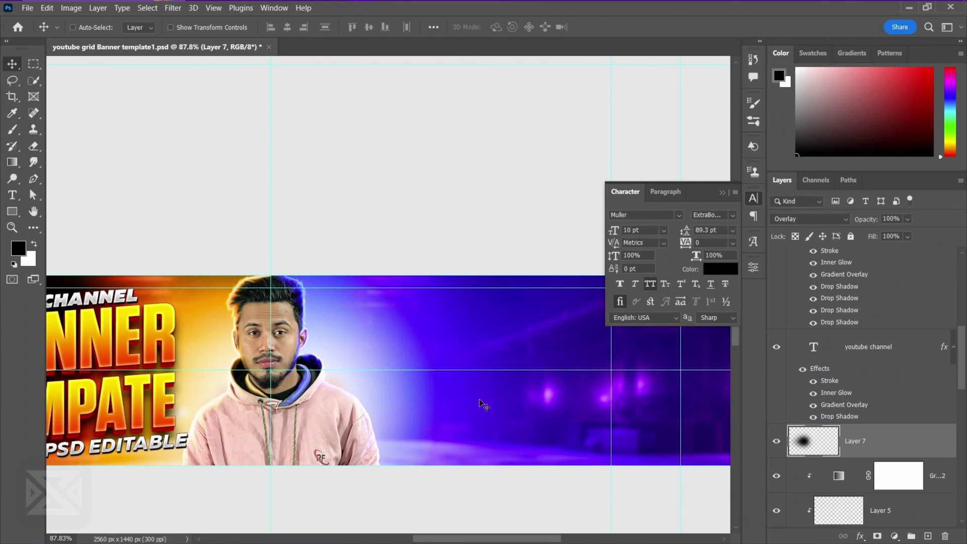
click(214, 13)
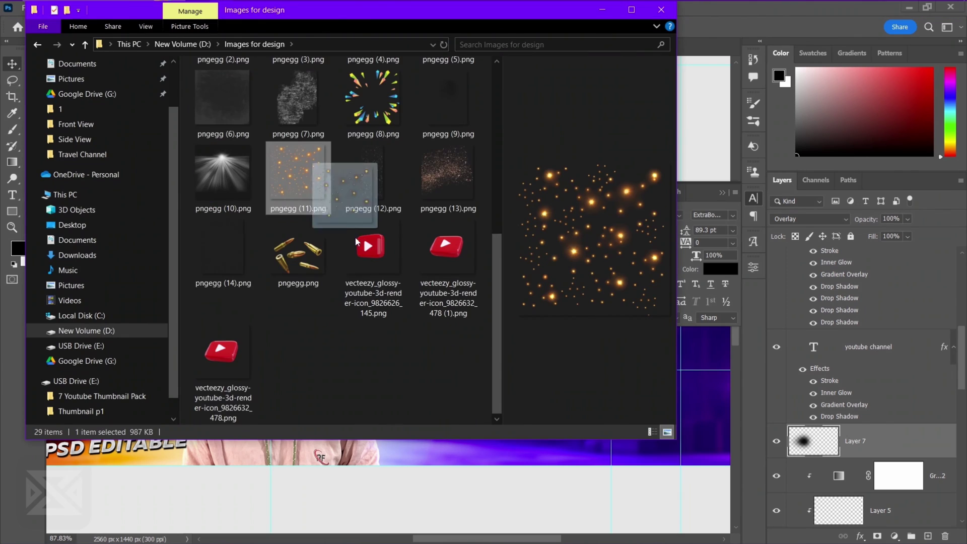
drag(333, 194, 423, 425)
scroll(383, 398, down, 5)
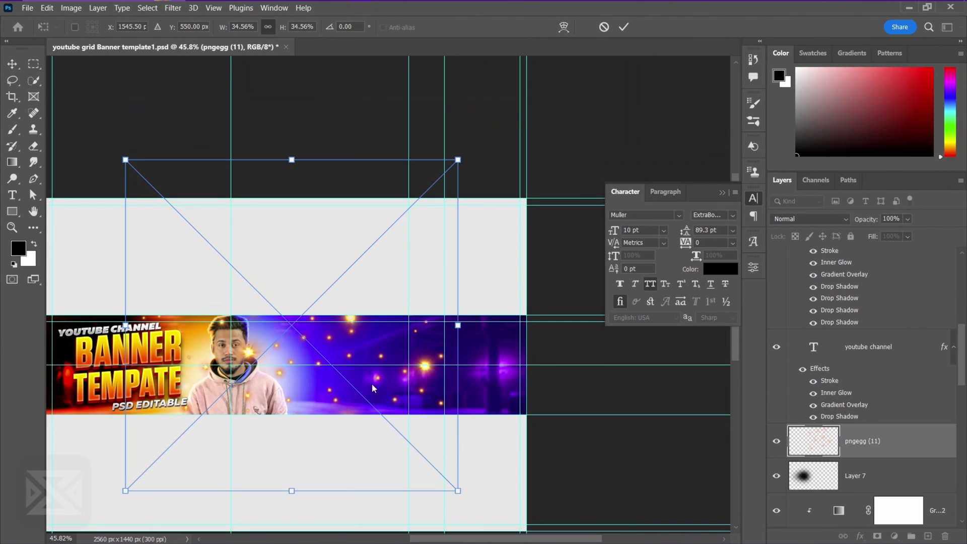
Scale the particles image to about 22.88%, centre it over the portrait, and move its layer directly below Layer 2.
drag(460, 326, 380, 326)
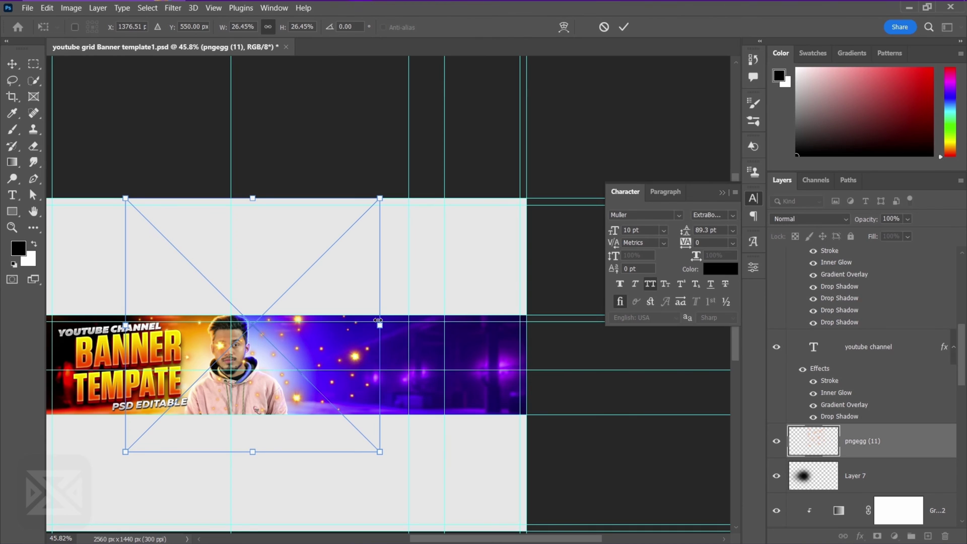
drag(378, 320, 350, 325)
drag(274, 346, 271, 387)
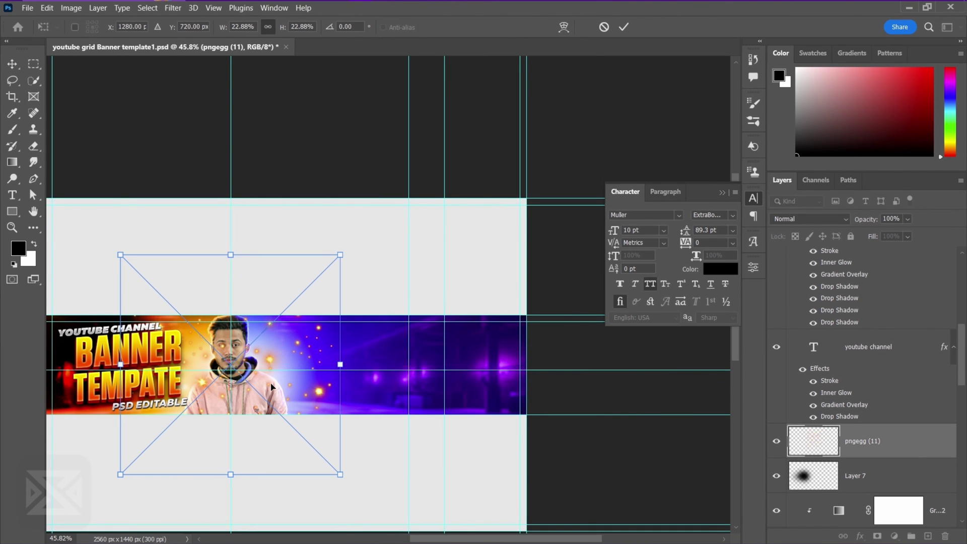
click(623, 27)
drag(873, 463, 864, 524)
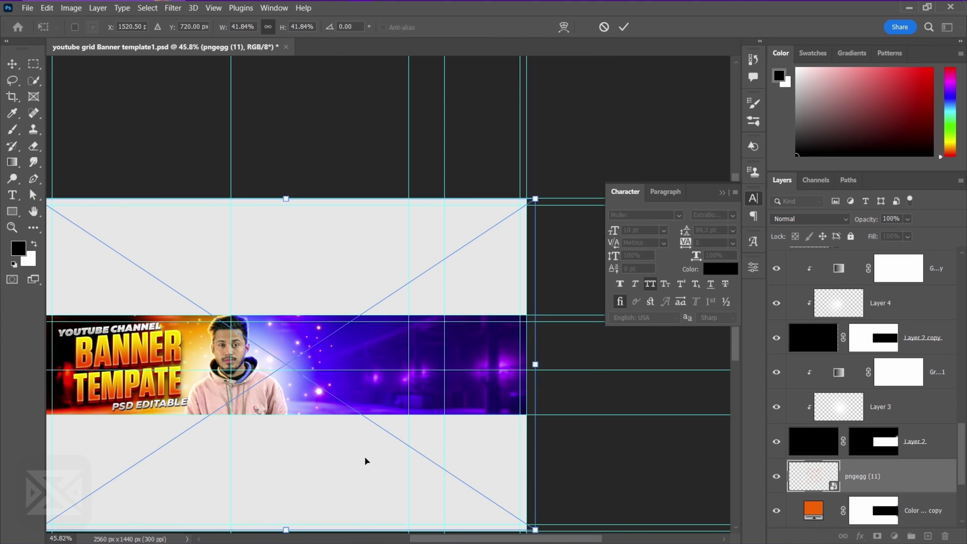
Scale down the placed pngegg bullets image and position it on the purple side of the banner.
drag(534, 365, 499, 378)
drag(529, 383, 478, 379)
key(Return)
Lasso three individual bullets from the bullets image and copy each one to its own layer.
key(l)
scroll(469, 366, up, 6)
drag(469, 413, 501, 411)
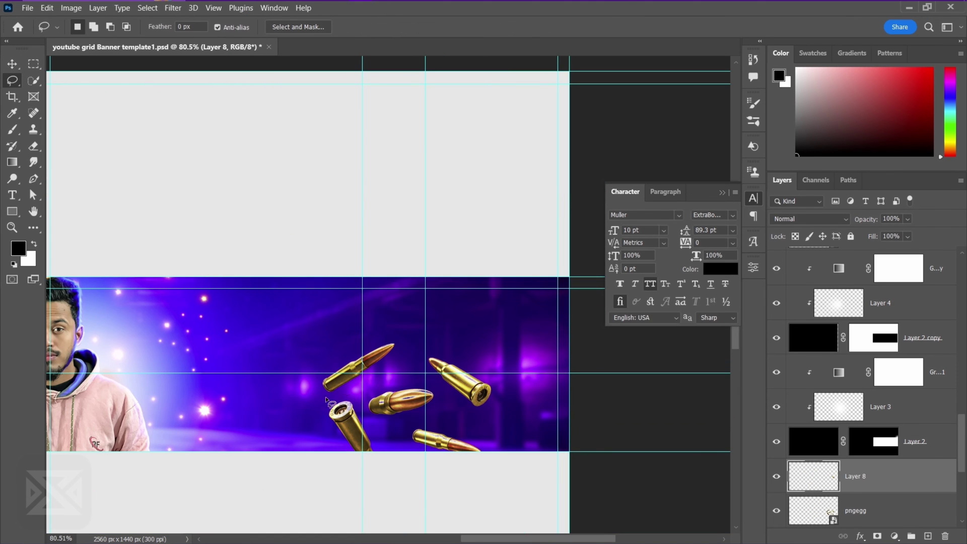
key(ctrl+j)
key(ctrl+j)
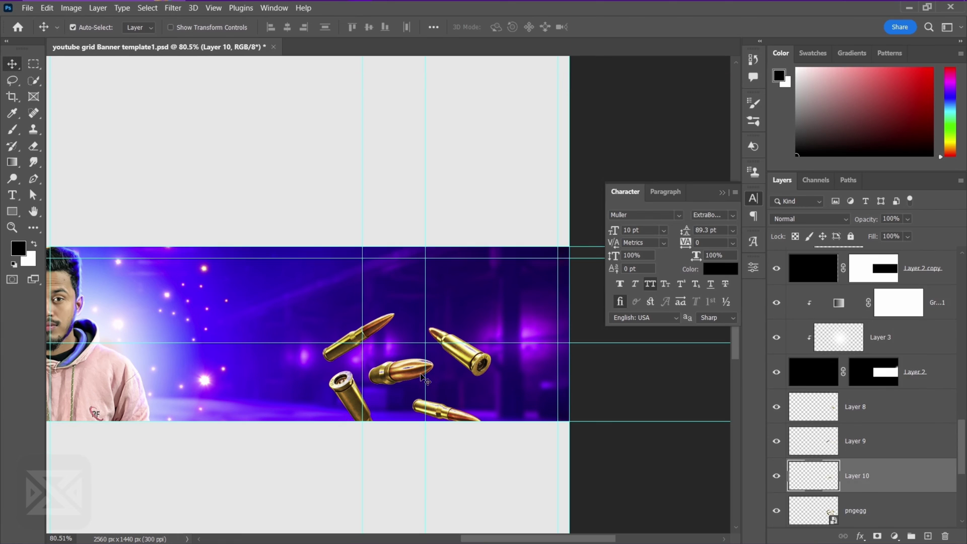
Move the Layer 8 bullet to the upper outer corner of the purple side and rotate it to point inward.
click(902, 369)
key(ctrl+t)
drag(460, 351, 524, 285)
drag(564, 318, 531, 266)
key(Return)
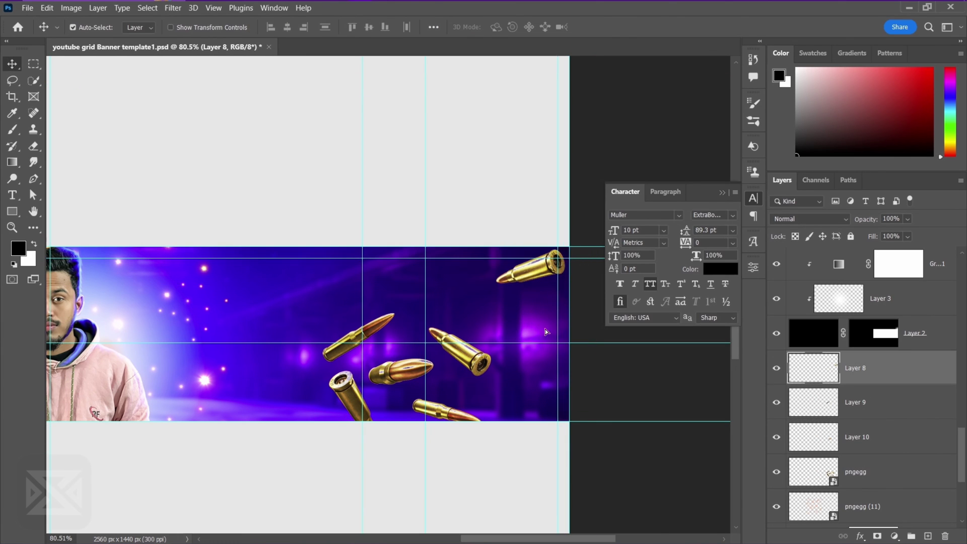
Duplicate the corner bullet, then shrink and rotate the copy in the lower outer corner of the purple side.
key(ctrl+j)
key(ctrl+t)
drag(690, 464, 559, 484)
key(Return)
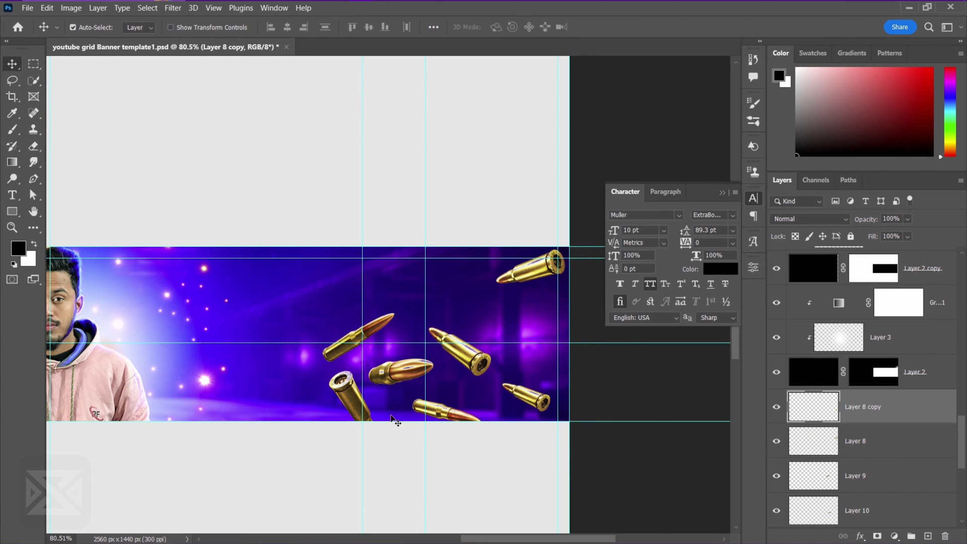
Delete the Layer 10 bullet and the original pngegg bullets layer.
click(401, 373)
scroll(468, 392, down, 5)
shift+click(423, 387)
key(Delete)
Move the Layer 9 bullet to the lower outer corner of the orange side and adjust its transform.
click(421, 371)
key(ctrl+t)
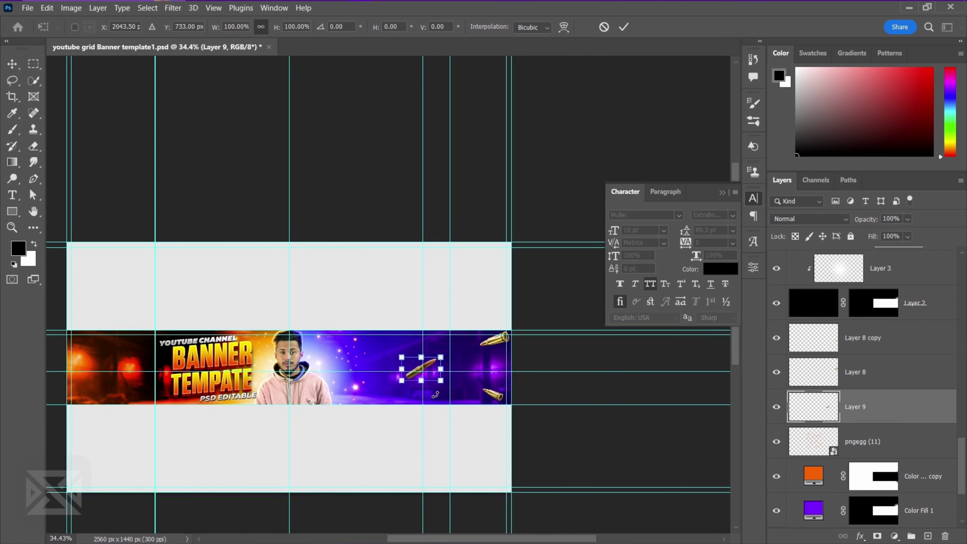
drag(421, 371, 143, 400)
drag(165, 385, 156, 394)
key(Return)
Duplicate the Layer 9 bullet and place the copy in the orange side's upper outer corner, rotated about 63.47°.
key(ctrl+j)
key(ctrl+t)
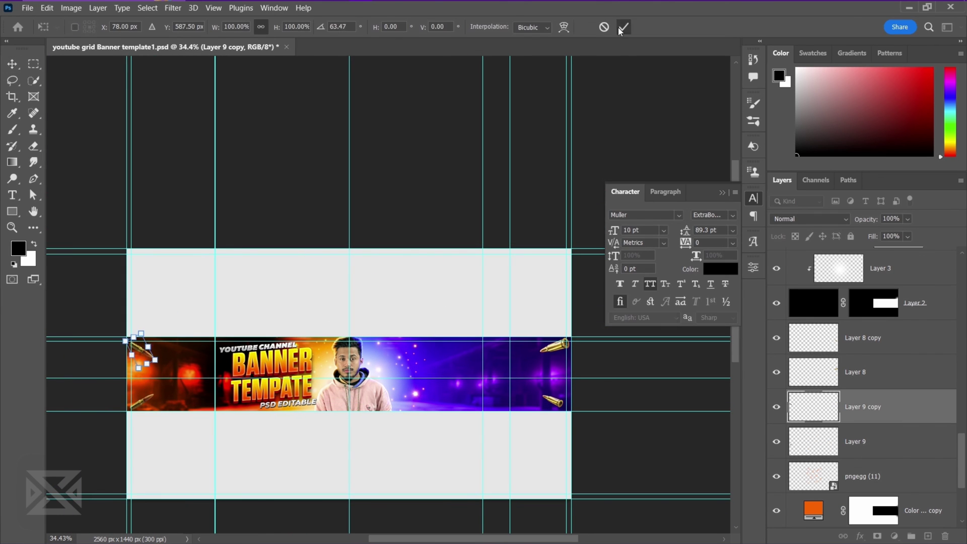
click(623, 28)
Apply Motion Blur to the upper and lower bullets on the orange side.
key(ctrl+alt+f)
click(895, 123)
drag(128, 405, 256, 437)
scroll(874, 351, down, 2)
scroll(874, 351, up, 1)
click(776, 403)
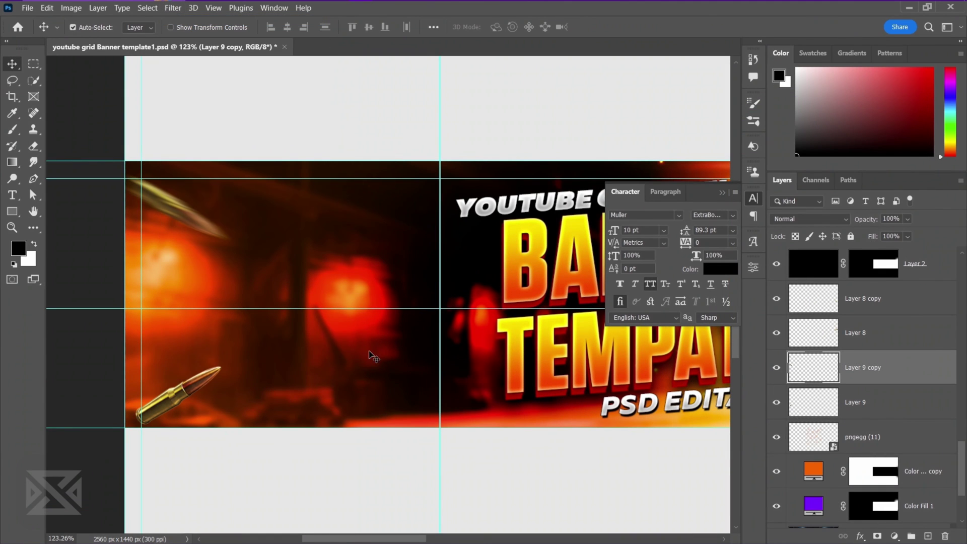
click(817, 401)
click(173, 7)
click(193, 20)
key(Return)
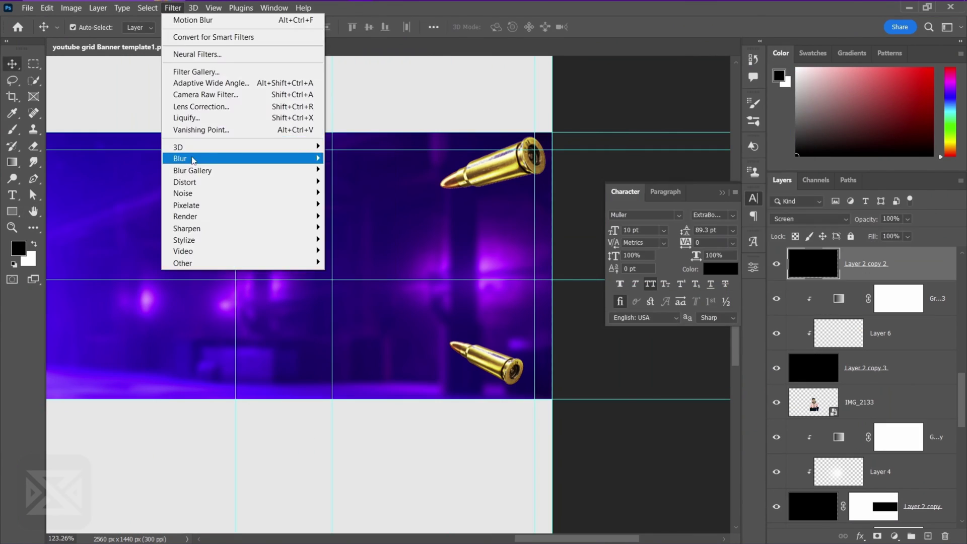
Apply Motion Blur to both bullets on the purple side, using a 7° angle and 29 px distance for the upper one.
click(356, 227)
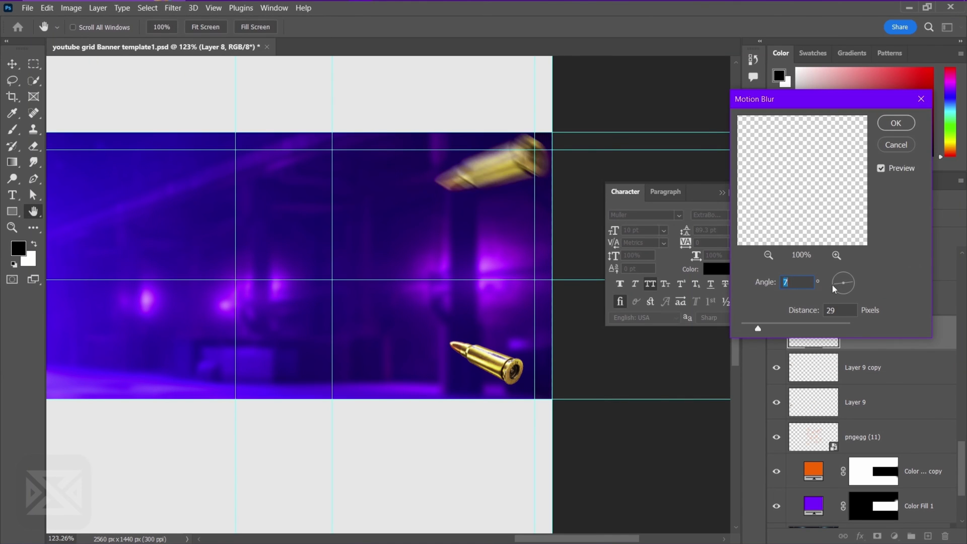
key(Return)
click(862, 298)
click(173, 8)
click(403, 229)
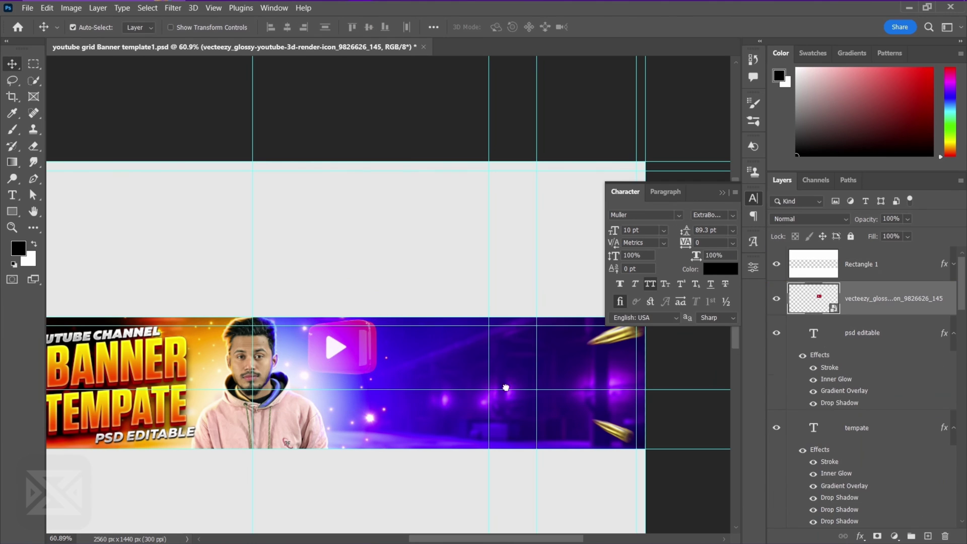
Position the glossy YouTube icon beside the portrait on the purple side, scaled to 1.61% and rotated -6.72°.
drag(418, 356, 385, 347)
click(624, 27)
key(ctrl+t)
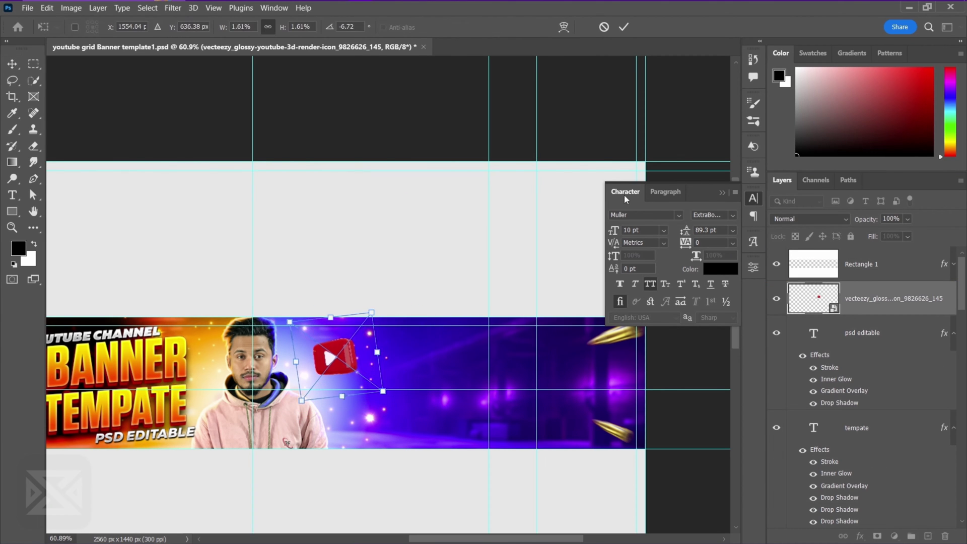
click(624, 27)
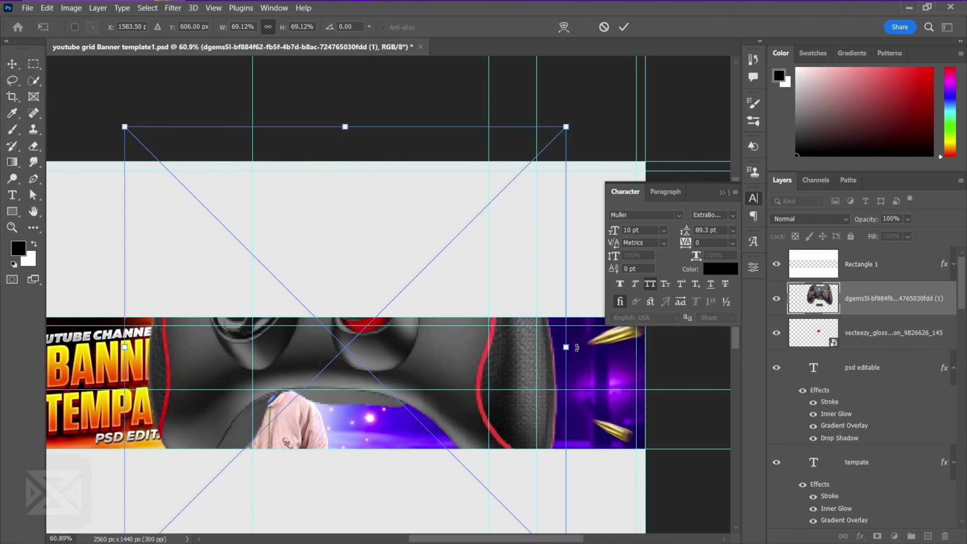
Shrink and tilt the placed game controller image and set it on the purple side near the portrait.
drag(566, 346, 424, 388)
drag(466, 332, 469, 363)
drag(406, 380, 328, 356)
key(Return)
Refine the controller's transform and nudge both the YouTube icon and the controller closer to the portrait.
click(403, 380)
key(ctrl+t)
drag(438, 406, 431, 404)
key(Return)
drag(334, 355, 327, 353)
drag(397, 379, 388, 372)
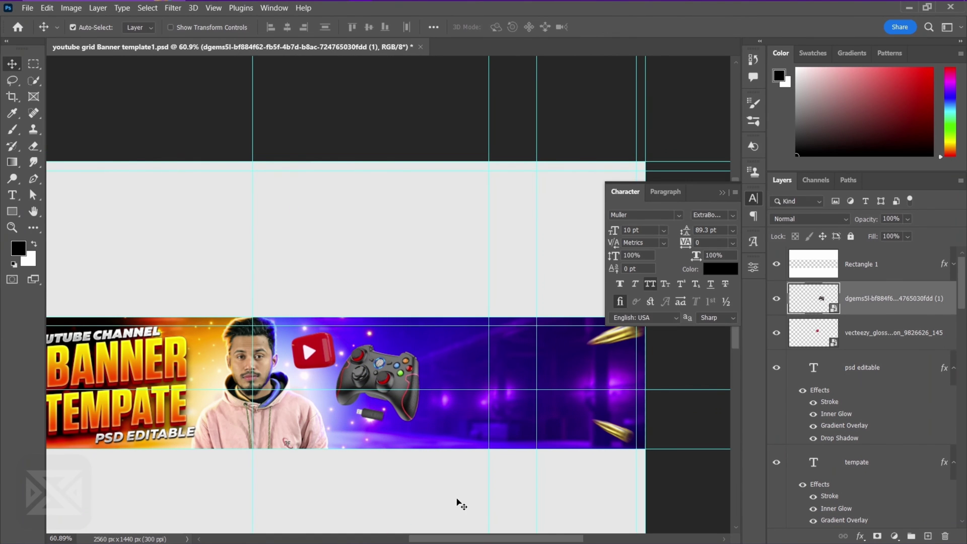
Copy the YouTube icon to below the controller and scale both icons down, the copy to about 0.62%.
drag(313, 353, 372, 441)
key(ctrl+t)
click(624, 27)
key(ctrl+t)
drag(392, 437, 384, 438)
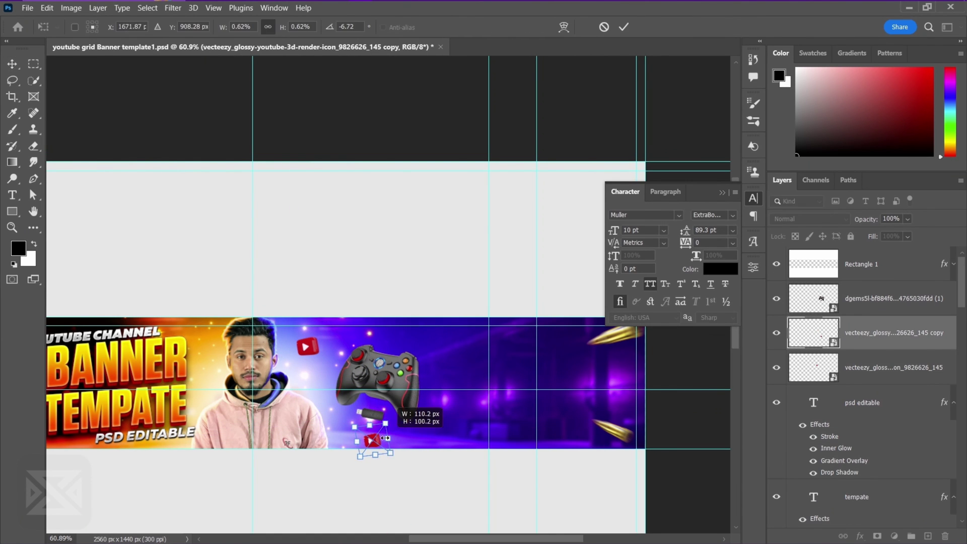
key(Return)
Mask out the USB dongle beneath the controller with a soft black brush and move the original YouTube icon layer lower in the stack.
click(388, 383)
click(12, 129)
scroll(367, 430, up, 9)
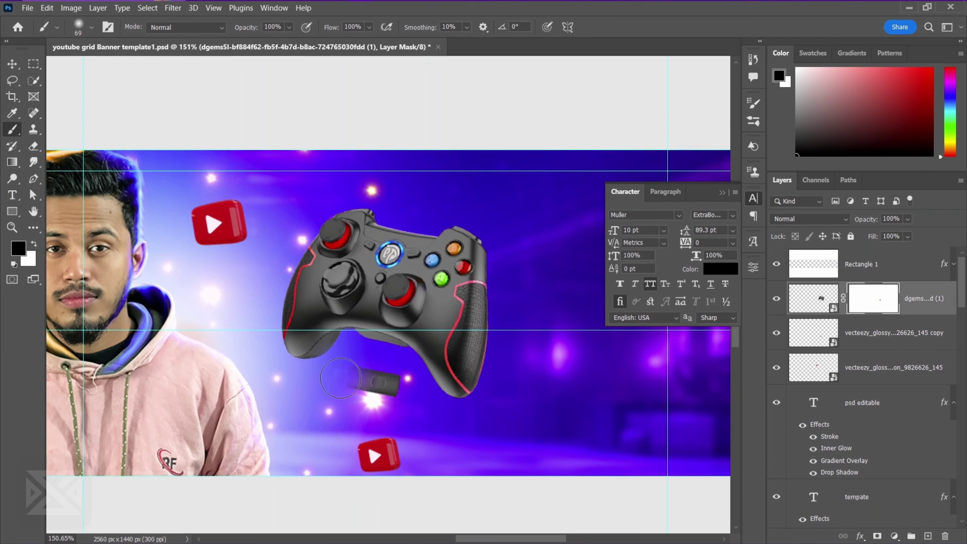
scroll(391, 418, down, 7)
key(v)
drag(879, 367, 857, 355)
Add blue and white drop shadow glows to the game controller, using Linear Dodge (Add) blending and a 202 px size.
click(412, 357)
double_click(798, 325)
click(508, 282)
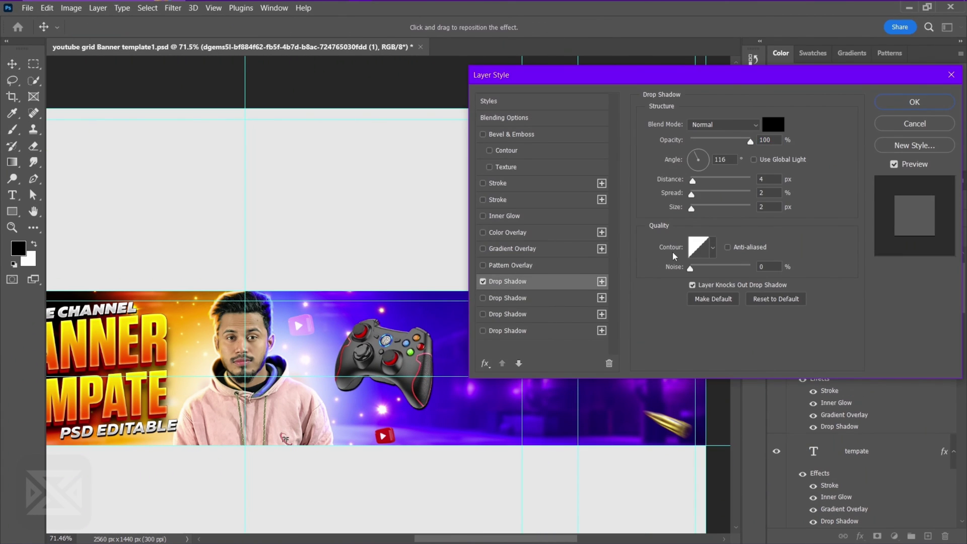
click(771, 123)
click(781, 152)
click(918, 113)
click(724, 124)
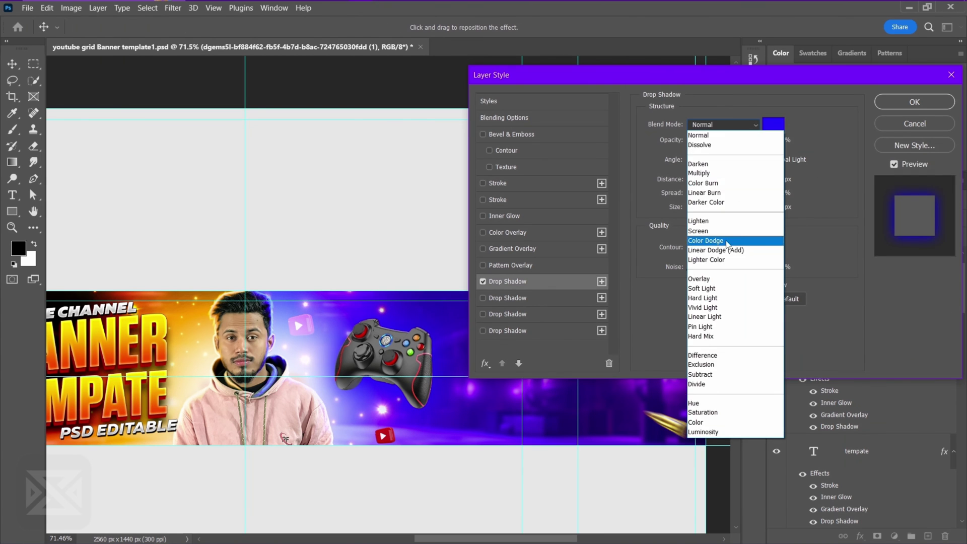
click(715, 242)
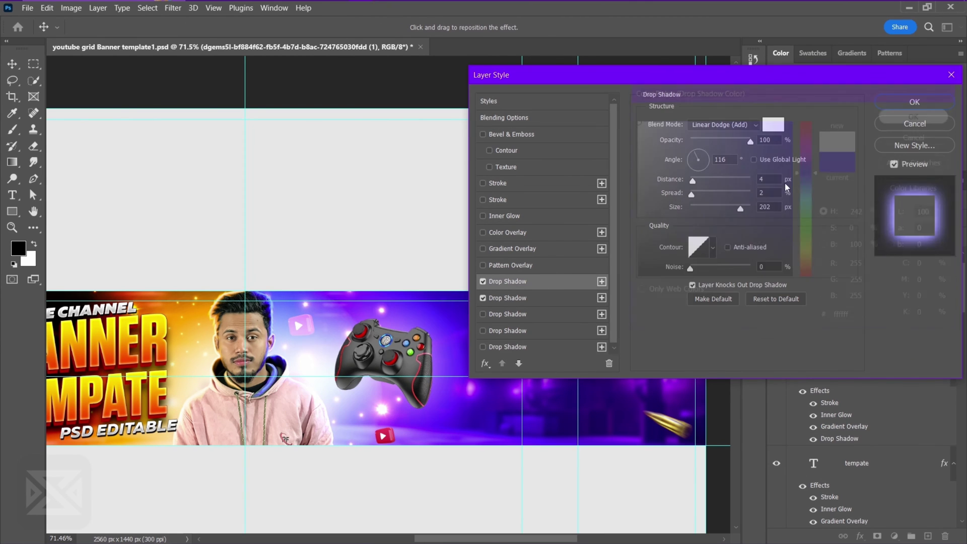
Add a blue-violet inner glow to the controller with Linear Dodge (Add), 58% opacity and 32 px size, and apply the style.
click(505, 215)
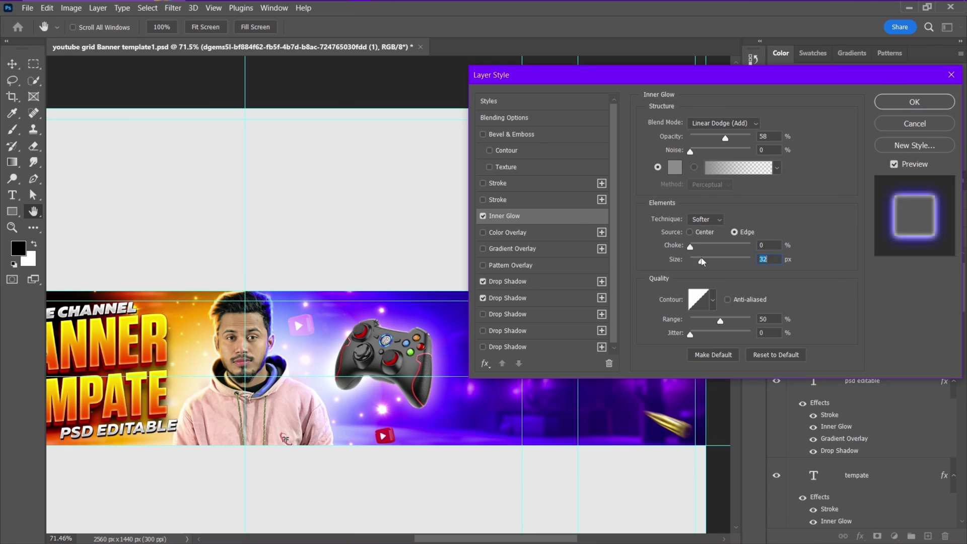
click(676, 168)
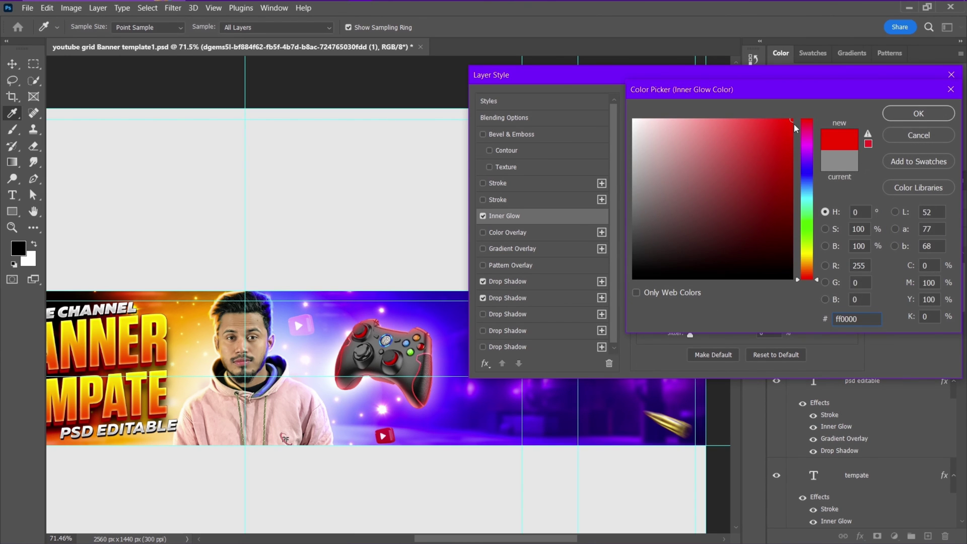
drag(807, 142, 807, 164)
click(906, 117)
click(912, 101)
Add a black solid color fill layer above the controller and set its blend mode to Soft Light.
scroll(415, 328, down, 7)
scroll(312, 338, up, 2)
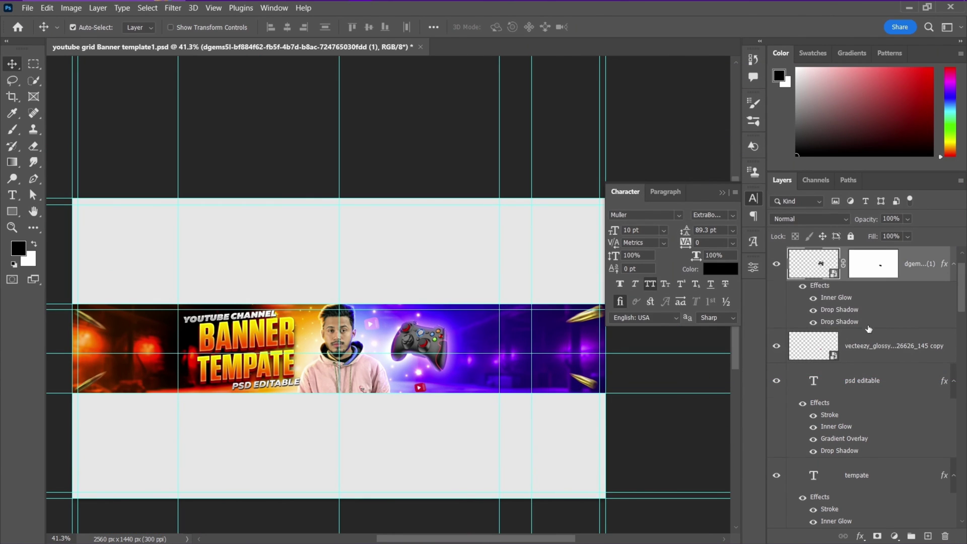
click(895, 536)
click(886, 319)
click(918, 112)
click(810, 219)
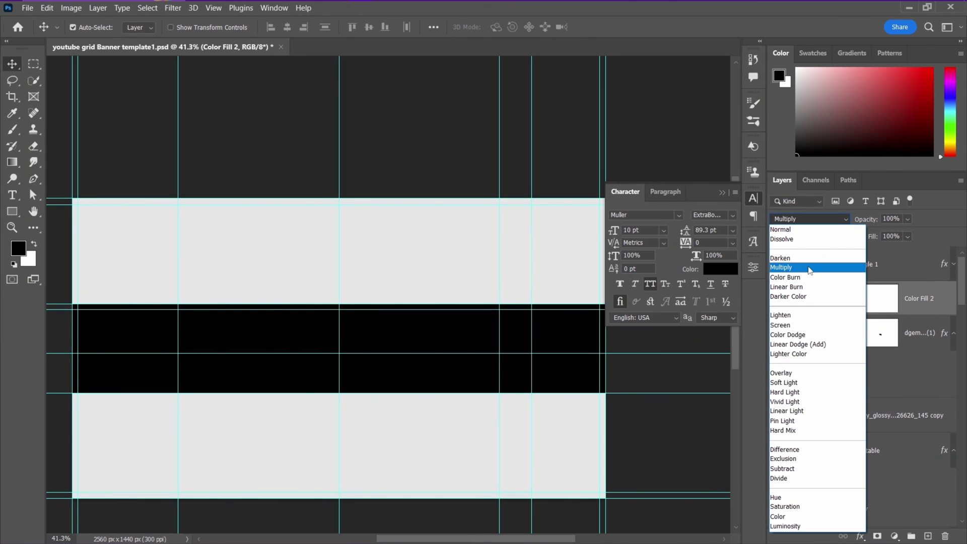
click(791, 385)
Paint black on the Color Fill 2 mask with a very large soft brush to clear the darkening from the banner's centre.
key(b)
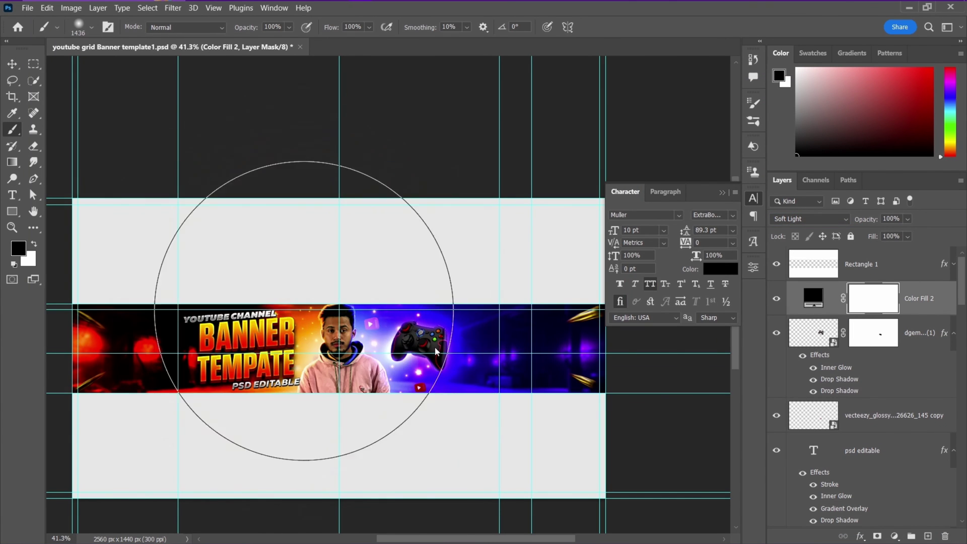
mouse_move(303, 311)
mouse_down()
mouse_move(333, 354)
mouse_move(303, 348)
mouse_move(372, 356)
mouse_up()
click(12, 66)
Add a new layer above Color Fill 2 and paint soft black shading with a 1200 px brush at 10% opacity.
click(927, 536)
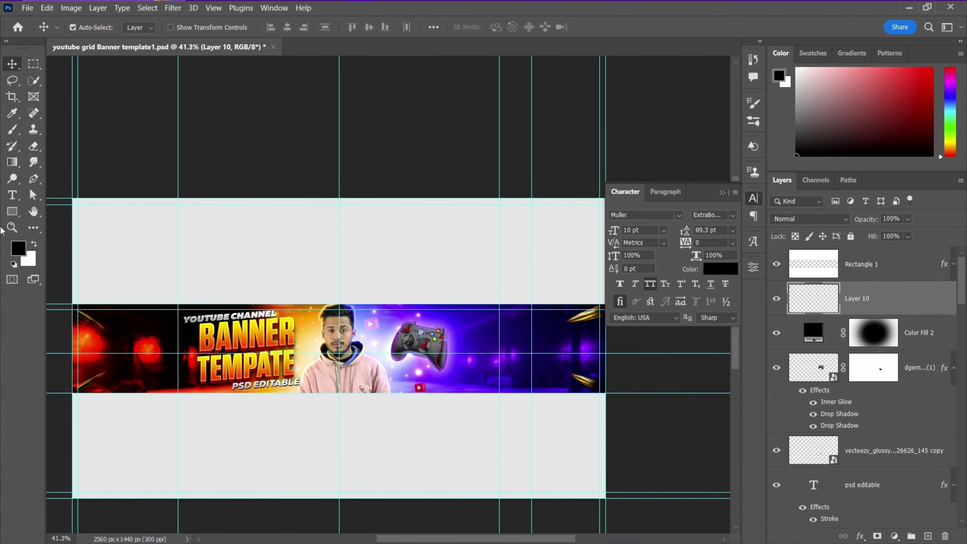
key(b)
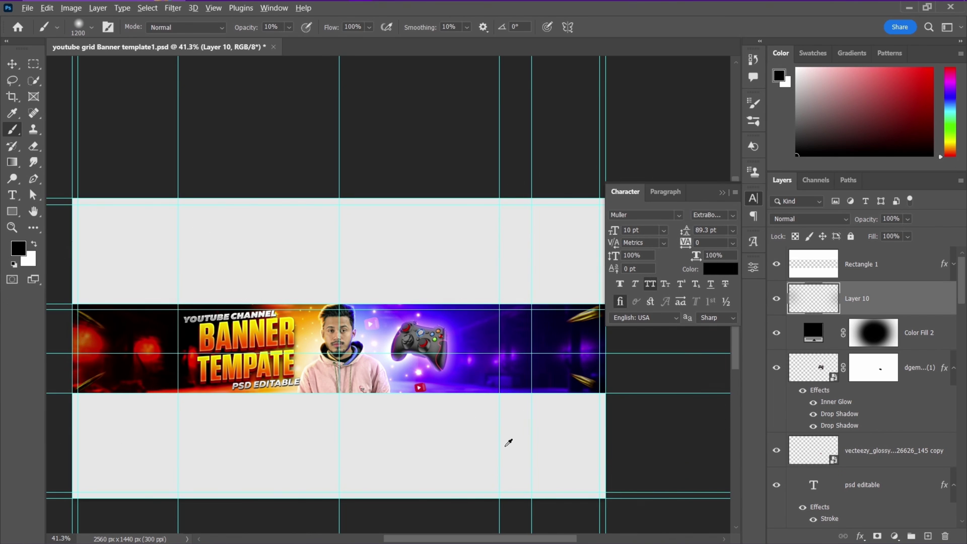
key(v)
Add a Curves adjustment layer directly above the IMG_2133 portrait layer and clip it to the portrait.
scroll(333, 354, up, 3)
scroll(869, 446, down, 10)
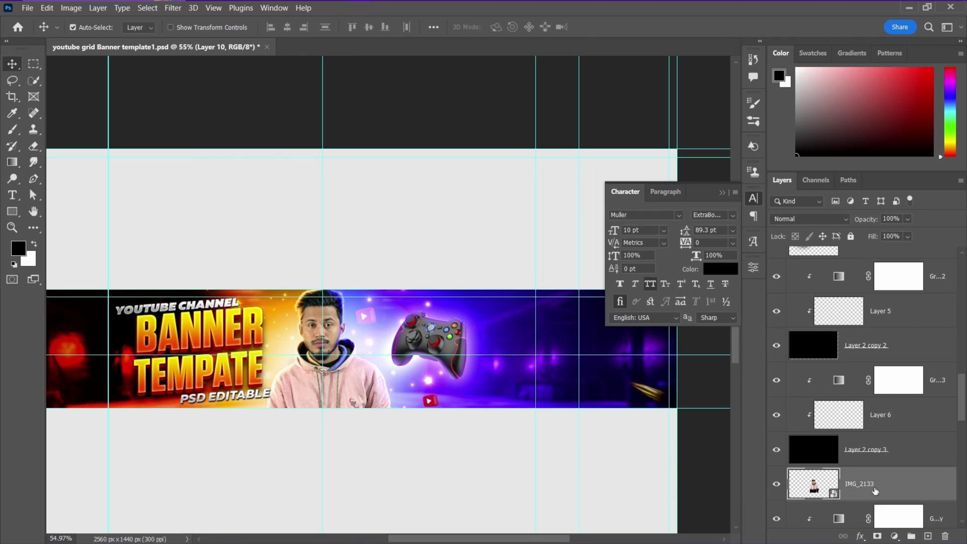
click(895, 537)
click(881, 373)
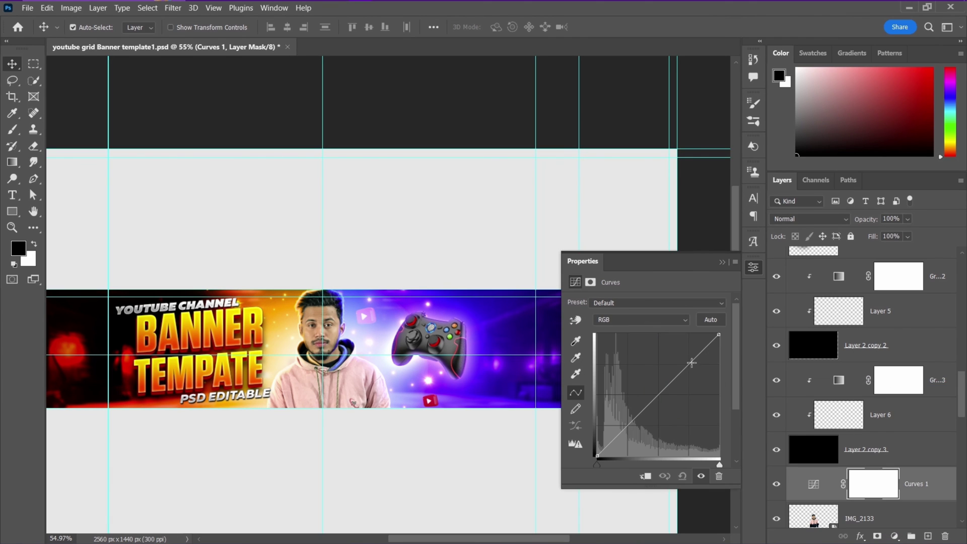
alt+click(820, 499)
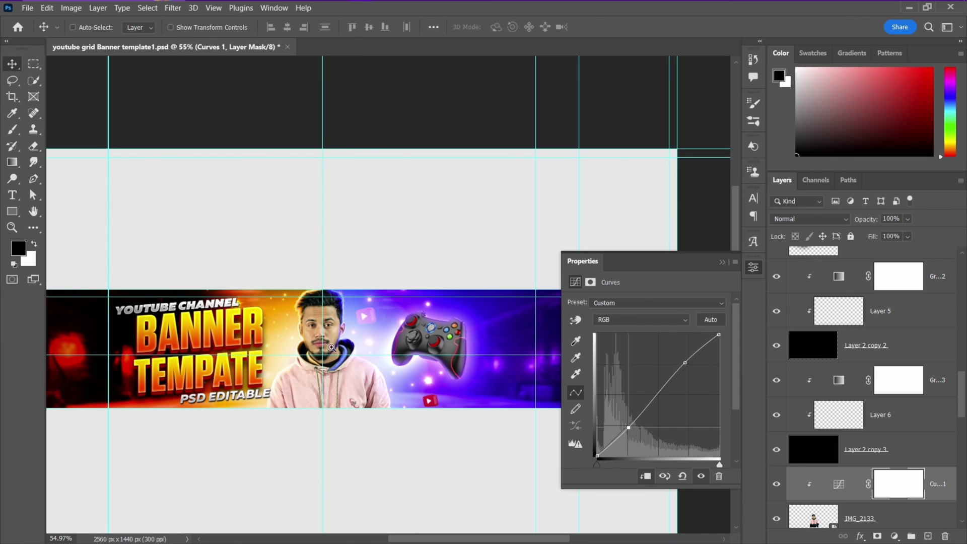
Shape the portrait's RGB curve into a gentle S, lifting the highlights and slightly deepening the shadows.
drag(332, 347, 364, 355)
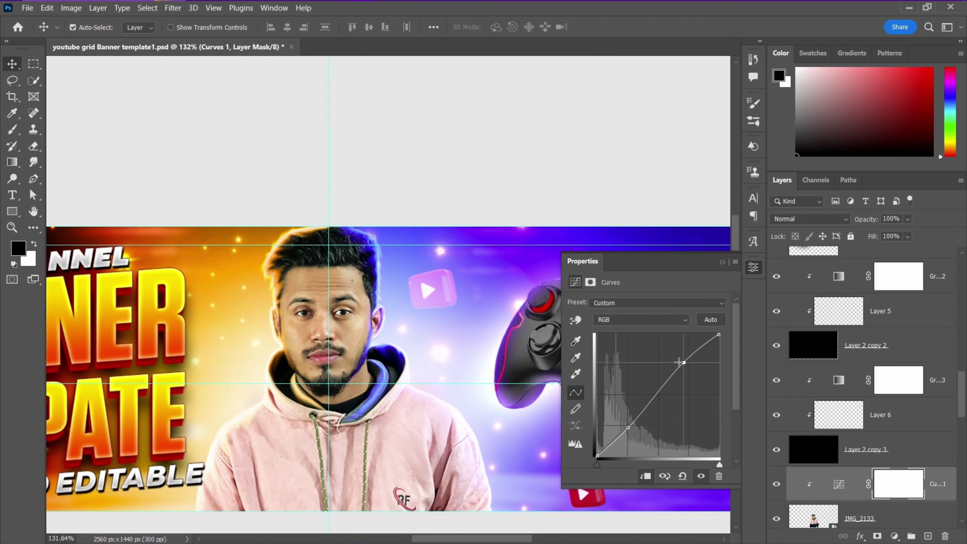
drag(679, 362, 684, 361)
drag(452, 401, 402, 377)
click(721, 261)
Marquee-select the full-width banner strip and group all layers from Layer 10 down to the empty-warehouse background.
mouse_move(98, 308)
mouse_down()
mouse_move(168, 334)
mouse_move(732, 409)
mouse_up()
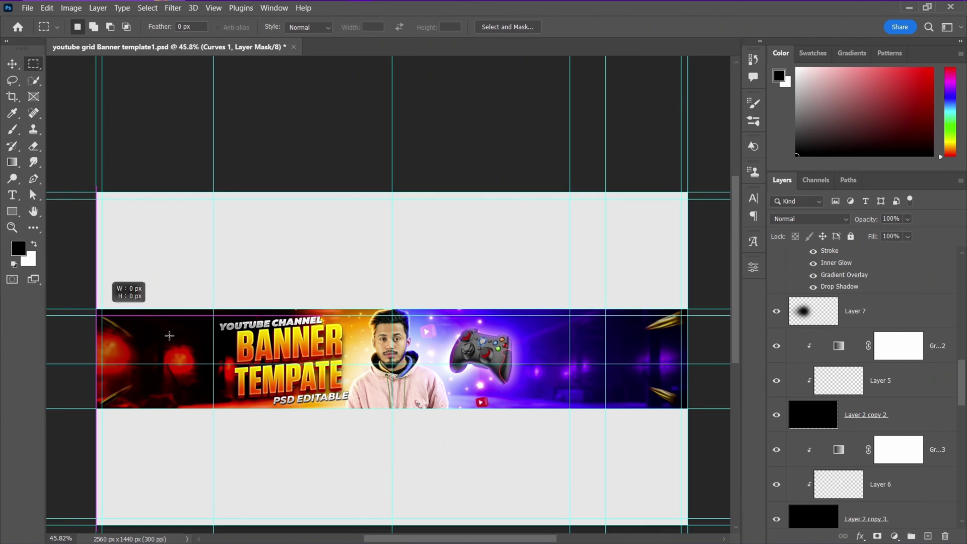
scroll(908, 349, up, 10)
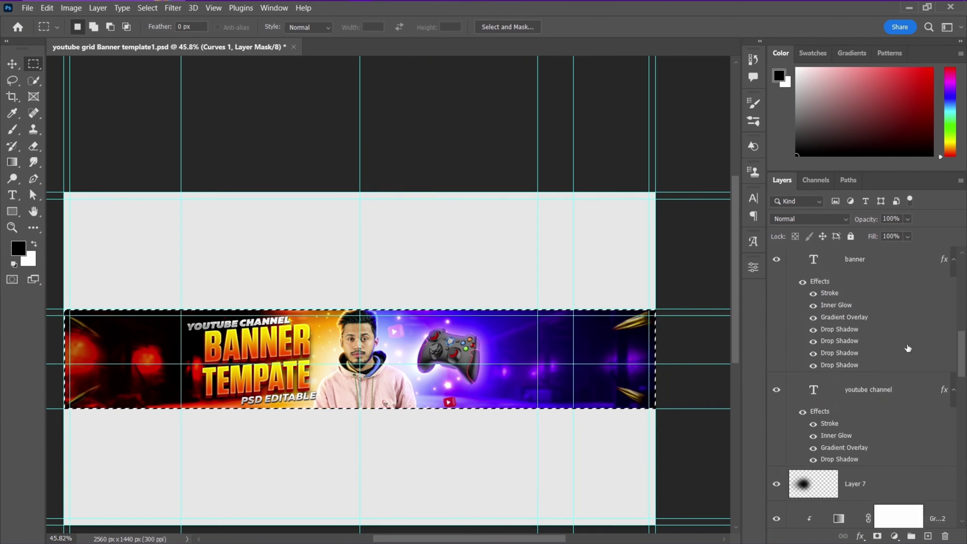
click(892, 276)
scroll(888, 360, down, 12)
scroll(891, 375, down, 5)
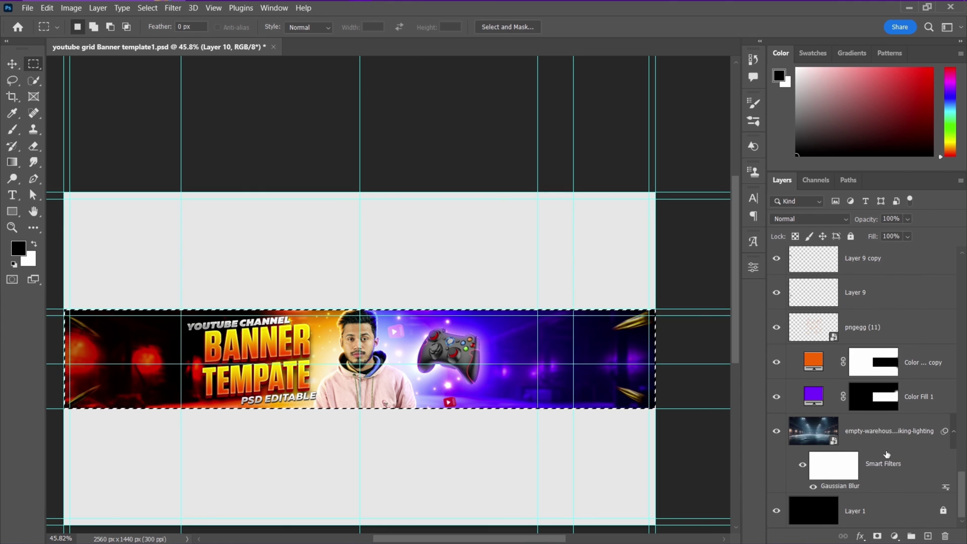
shift+click(886, 456)
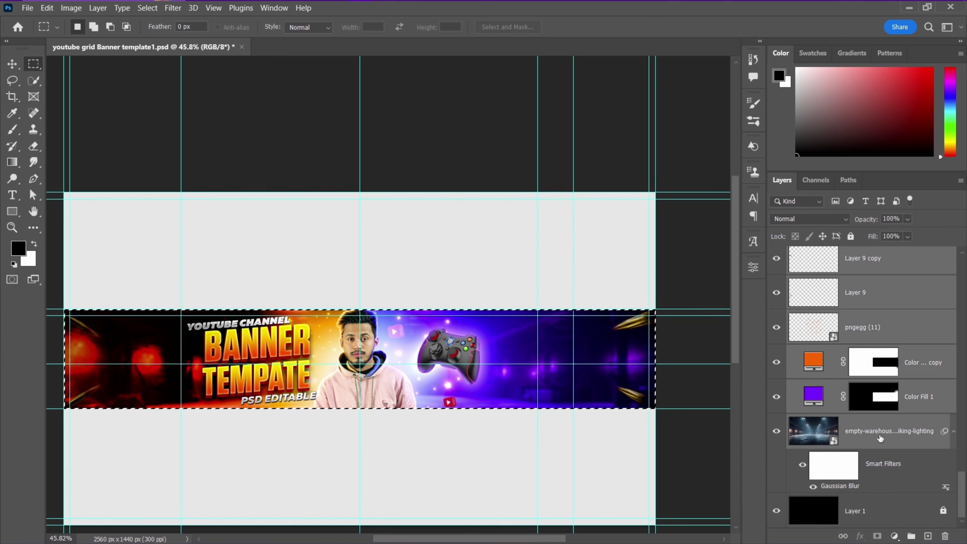
key(ctrl+g)
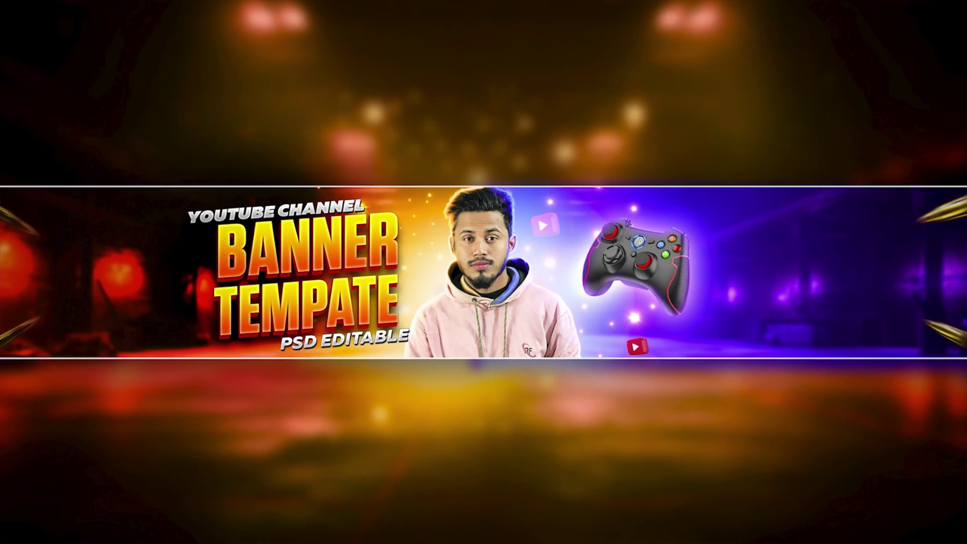